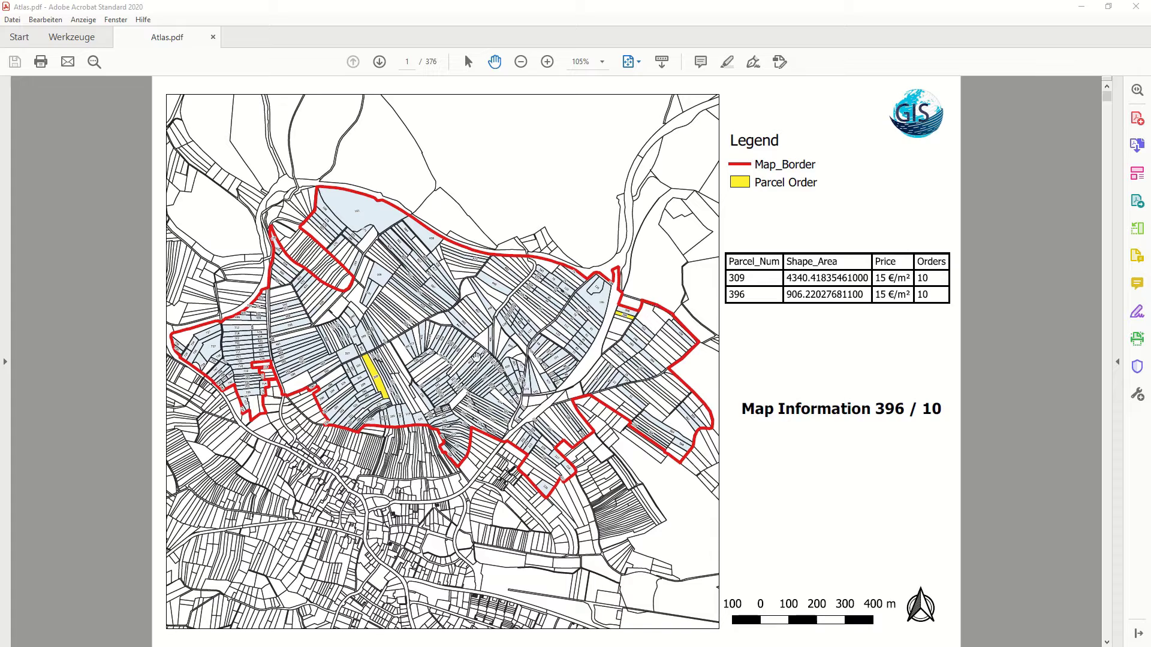
Examine the exported Atlas.pdf map pages at an enlarged zoom, checking the map, legend, parcel table and title.
click(547, 61)
key(ctrl+2)
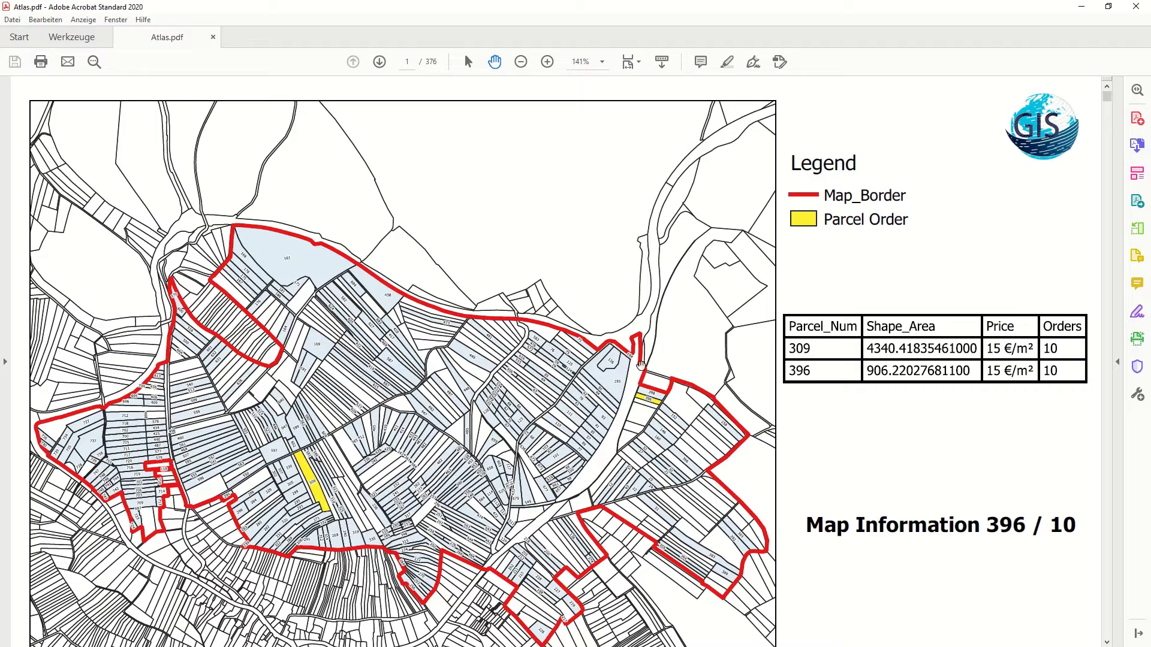
click(521, 62)
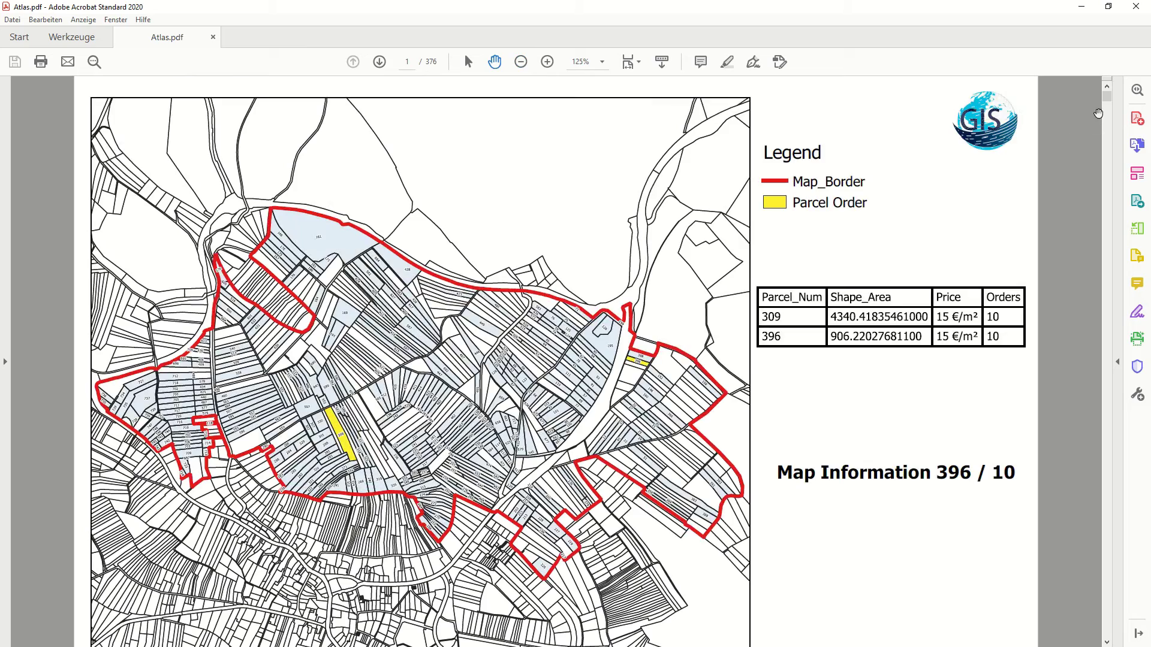
drag(1107, 99, 1092, 240)
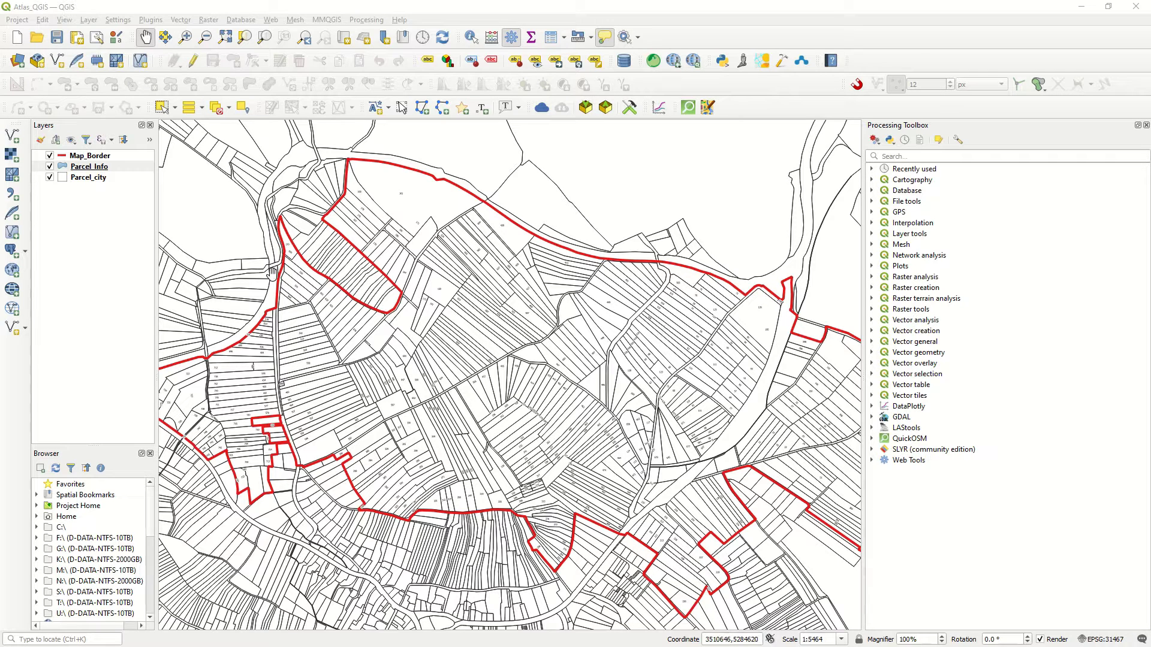
Show the feature count for the Parcel_Info and Parcel_city layers.
right_click(89, 171)
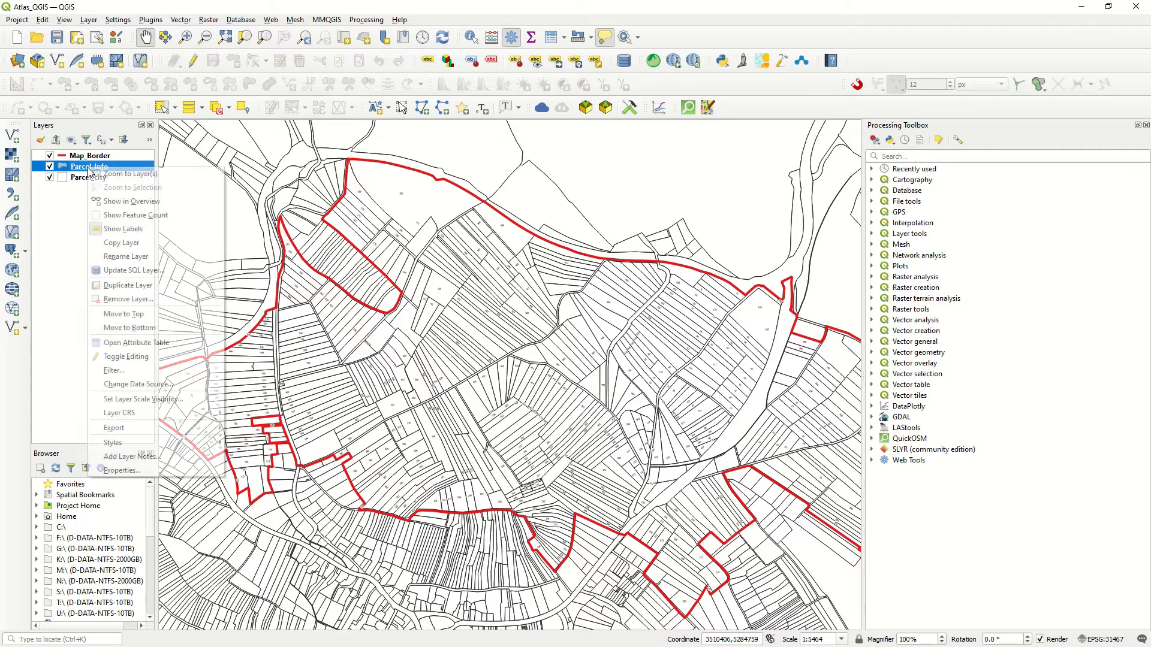
click(179, 219)
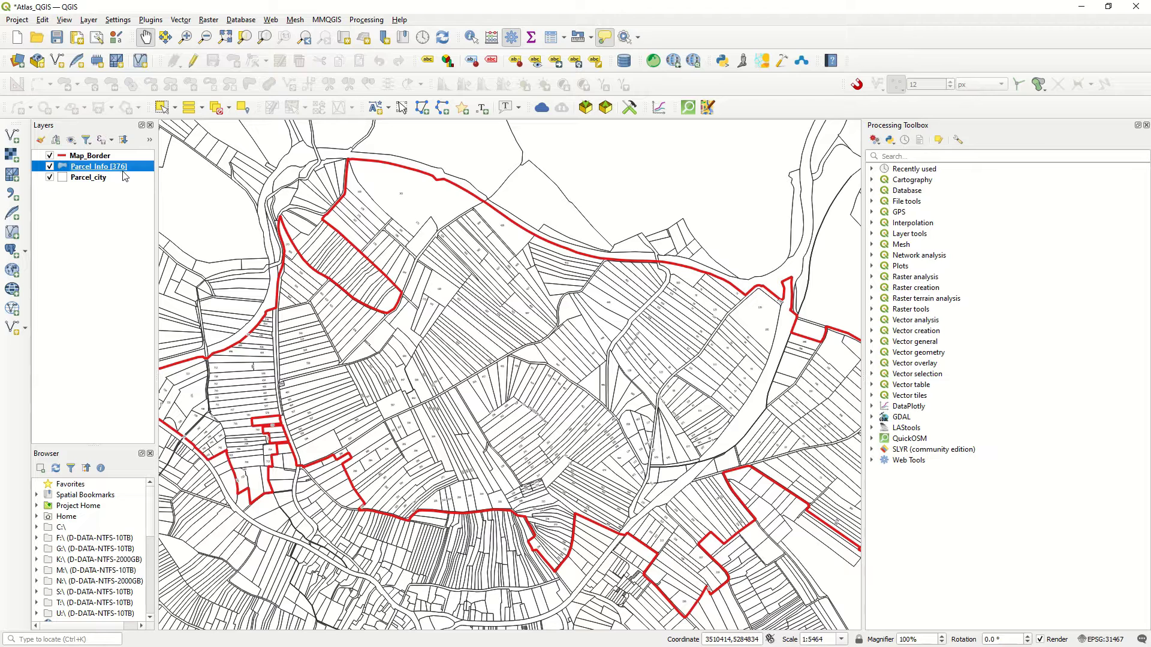
right_click(94, 176)
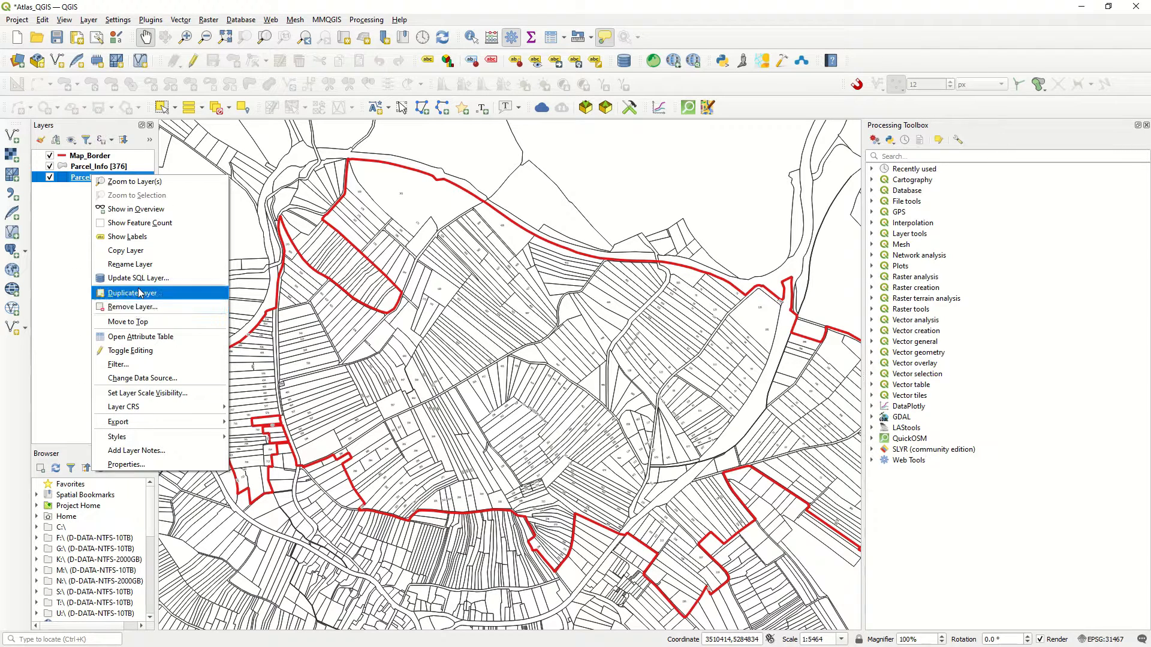
click(139, 222)
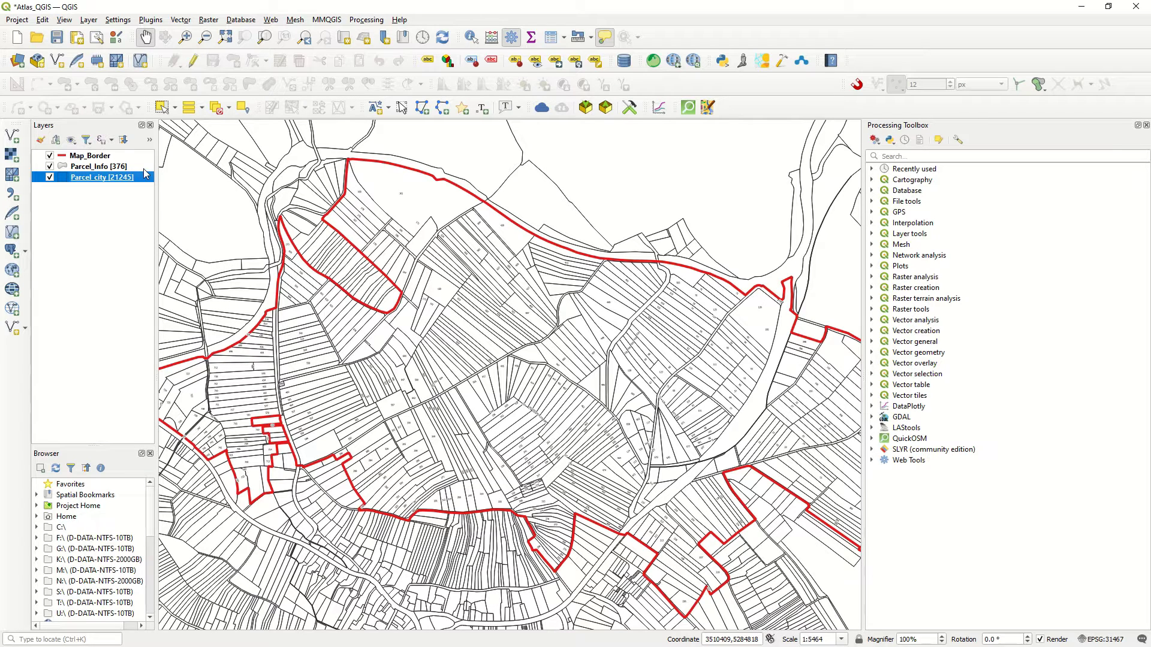
Change the Parcel_Info layer's symbology from No Symbols to Single Symbol, with a light blue simple fill.
drag(544, 390, 530, 390)
right_click(98, 166)
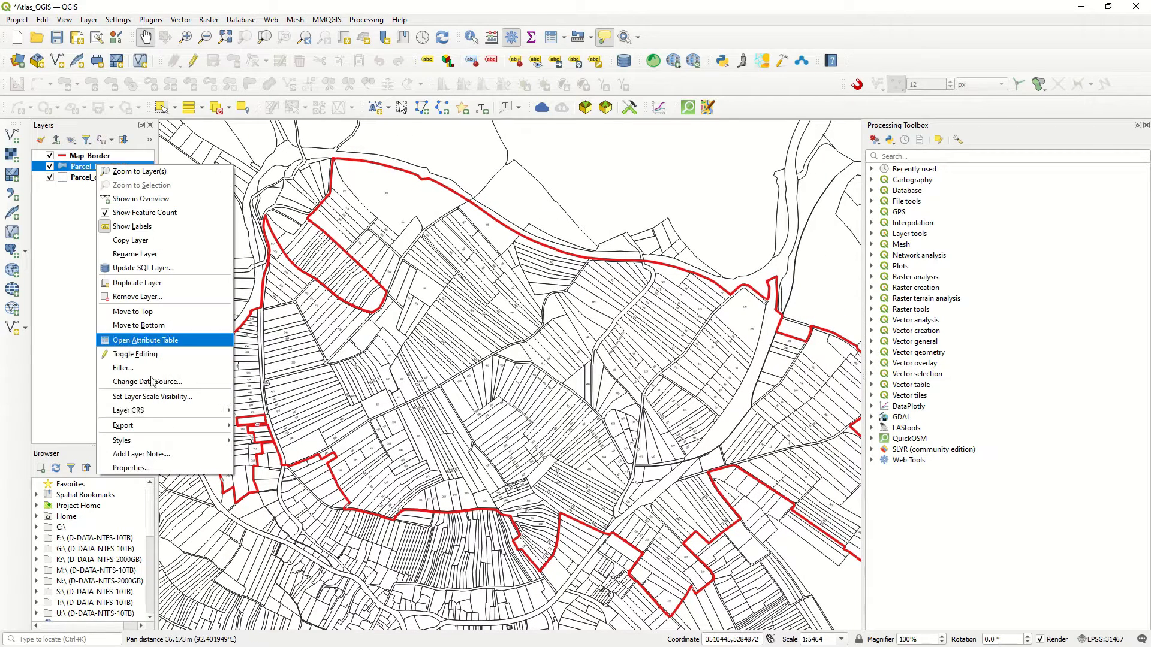
click(157, 468)
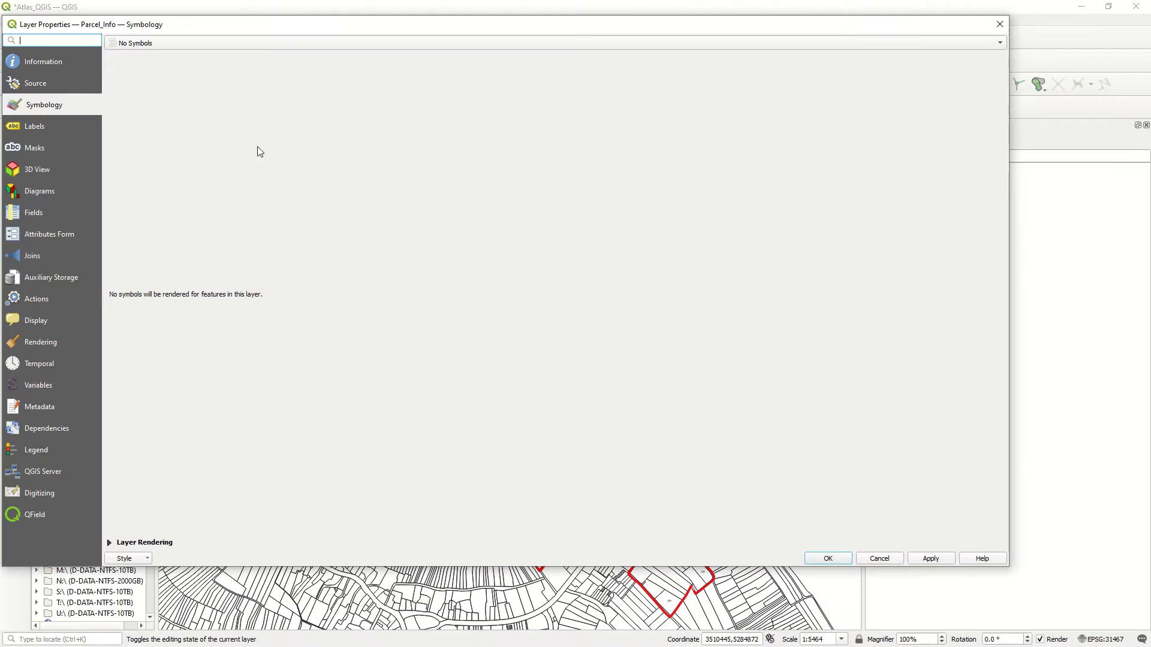
click(160, 43)
click(160, 53)
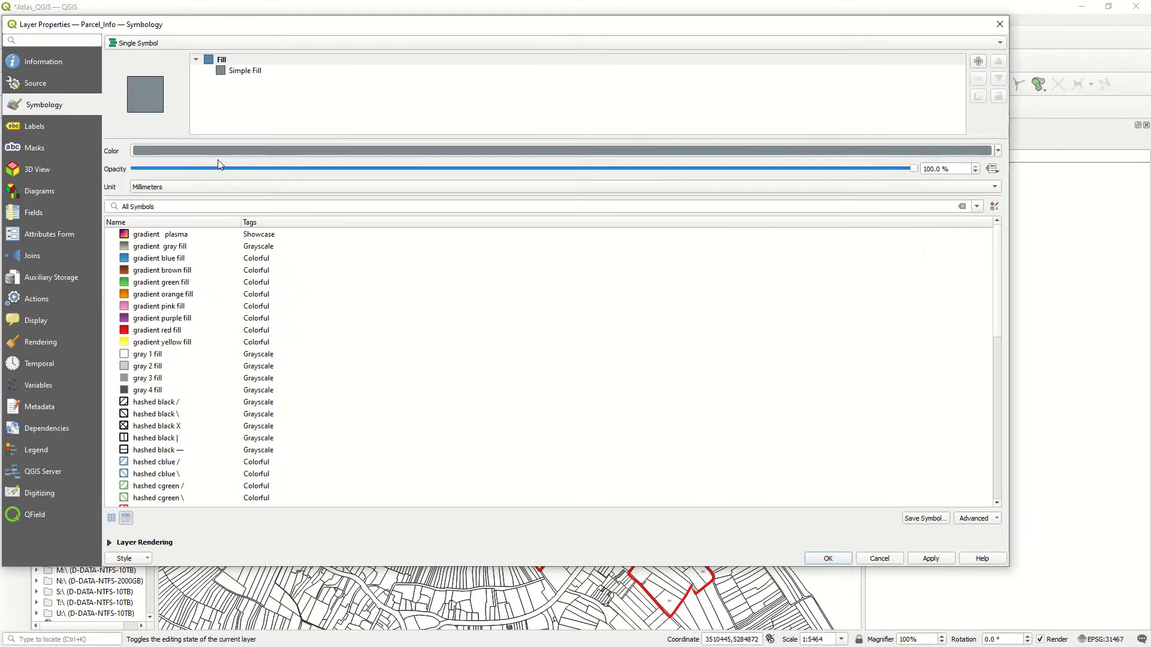
click(219, 72)
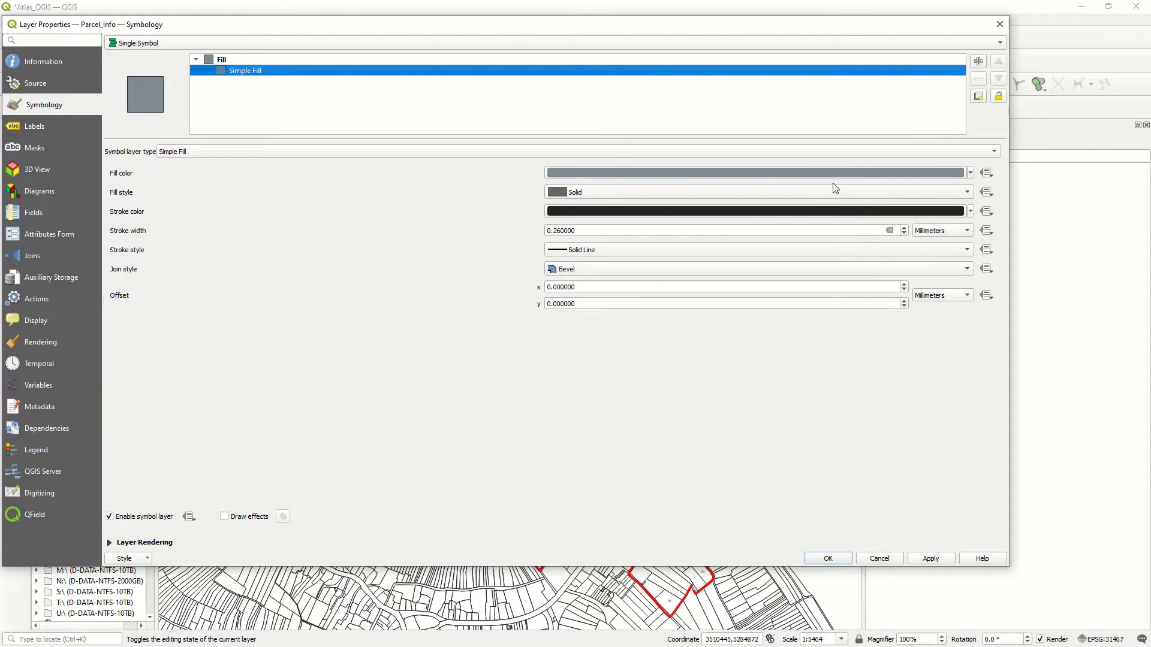
click(970, 174)
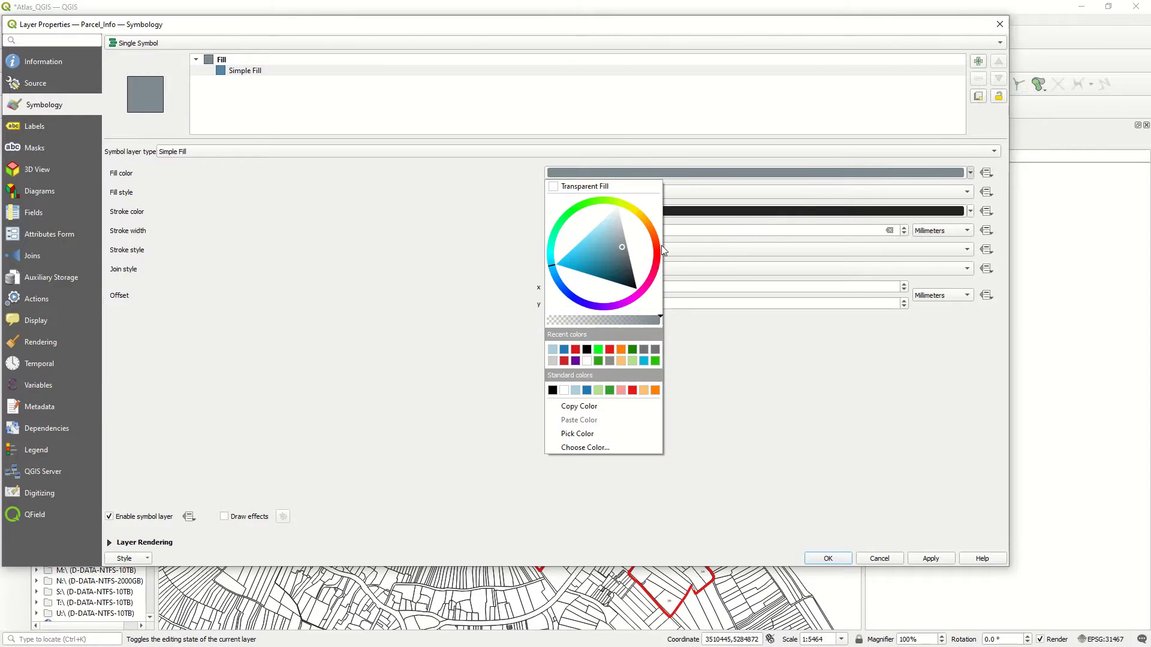
click(553, 350)
click(828, 558)
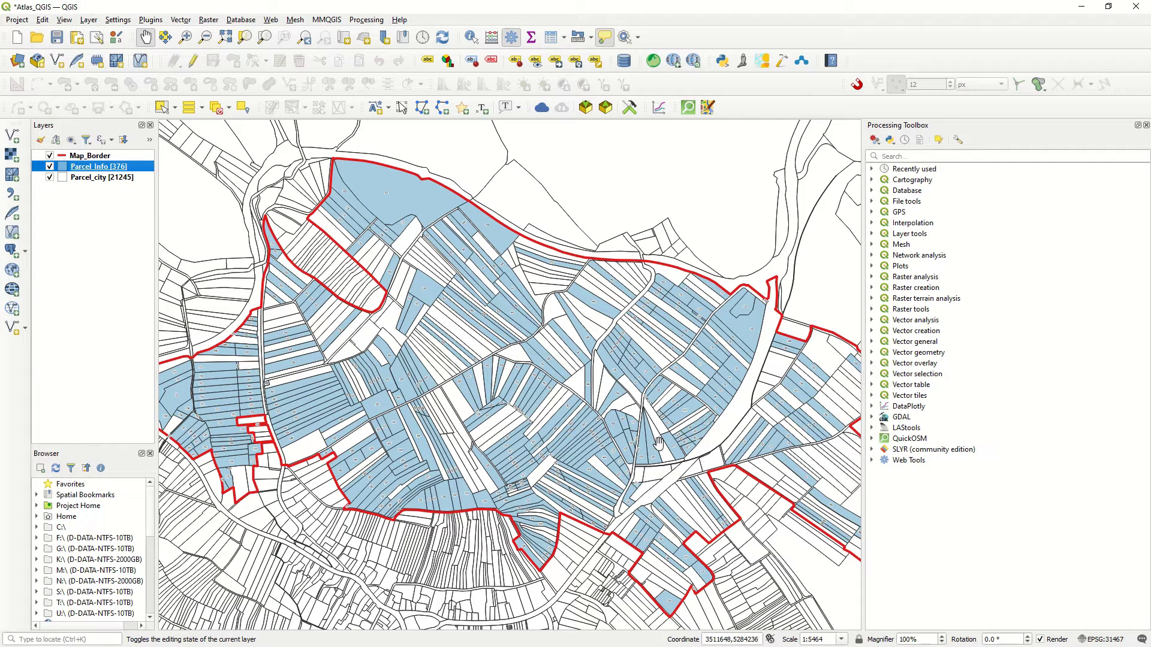
Open the project's existing Atlas print layout.
click(16, 19)
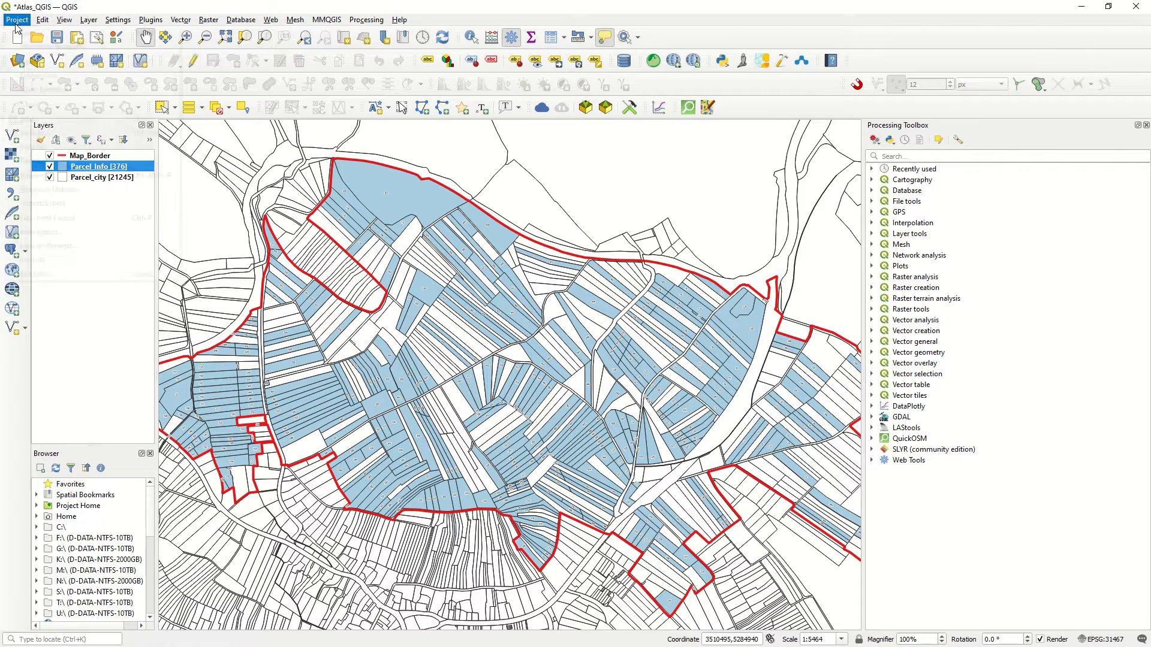
mouse_move(108, 261)
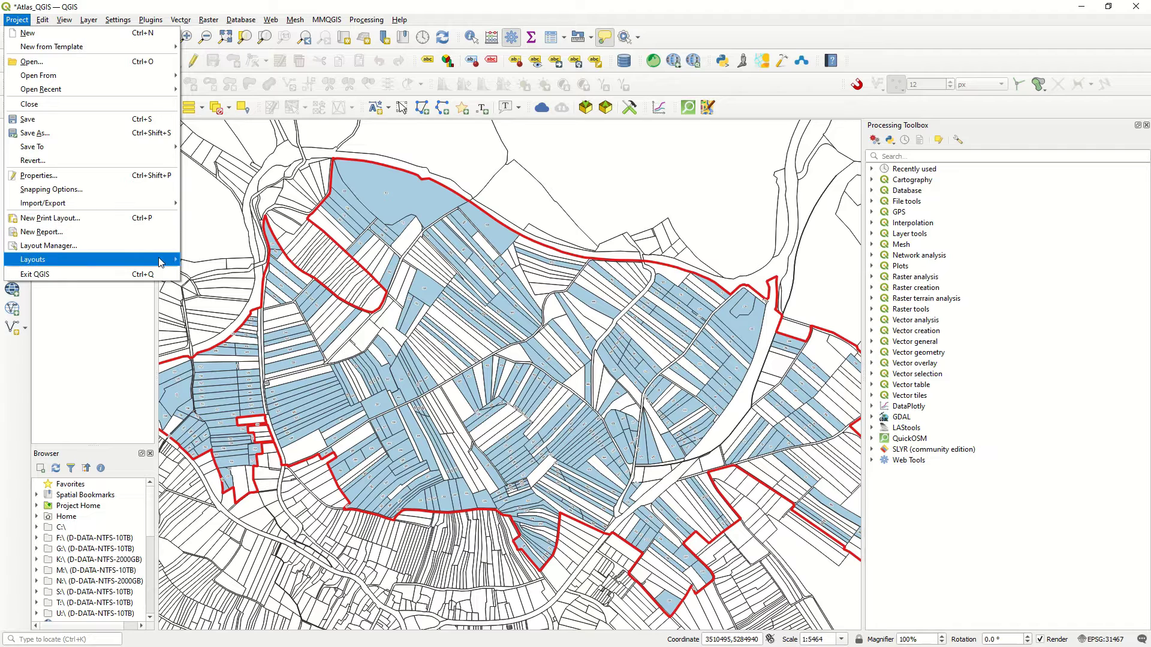
mouse_move(159, 259)
click(224, 259)
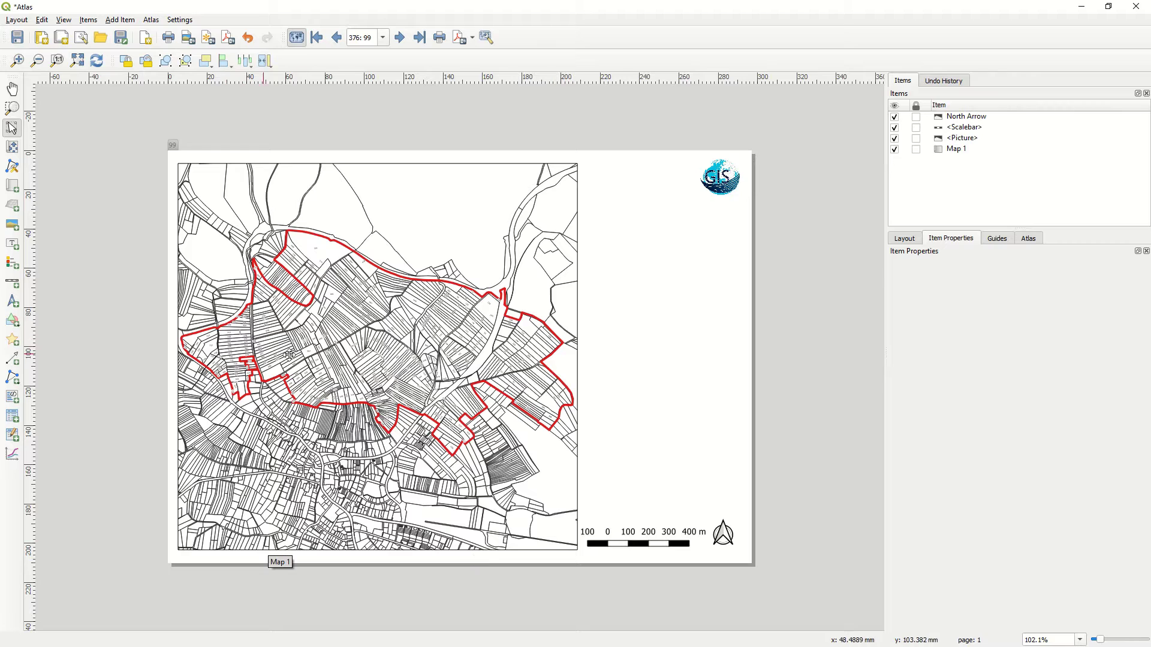
Examine the properties of the layout's logo picture, scale bar, north arrow and Map 1.
click(723, 182)
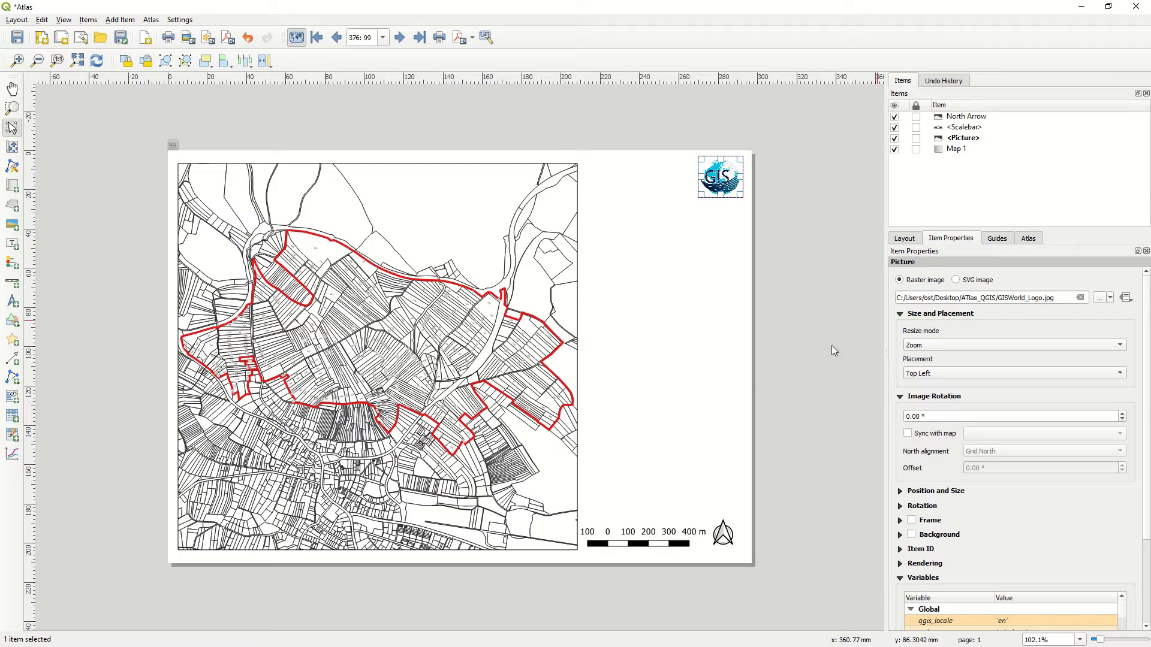
click(641, 537)
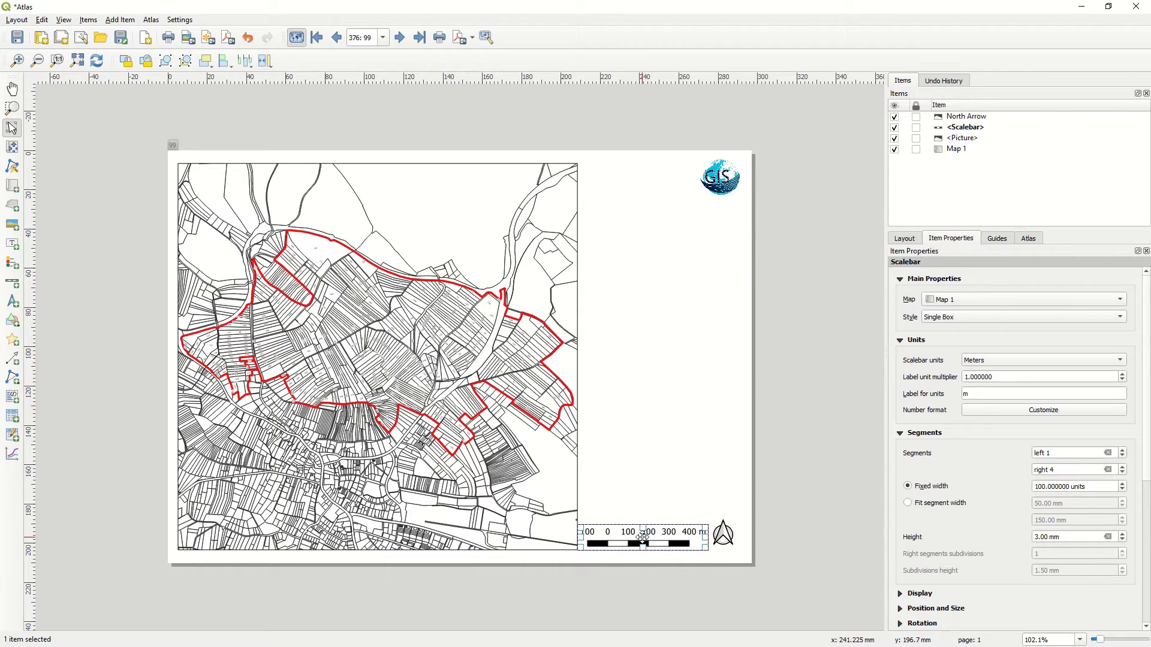
click(726, 534)
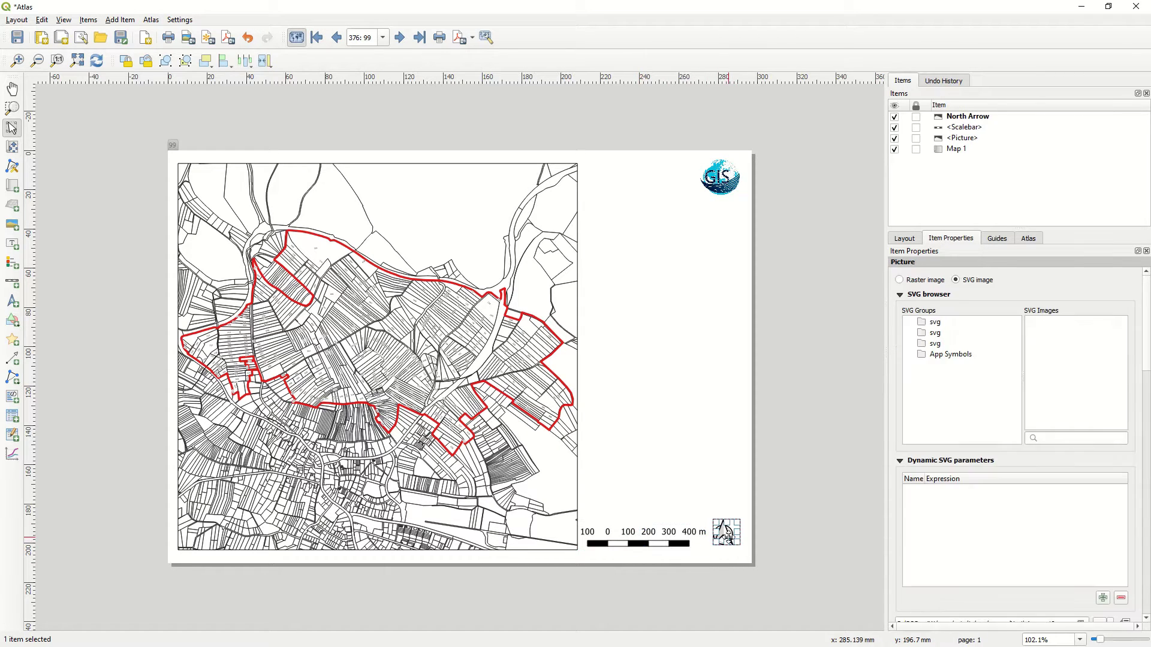
click(384, 371)
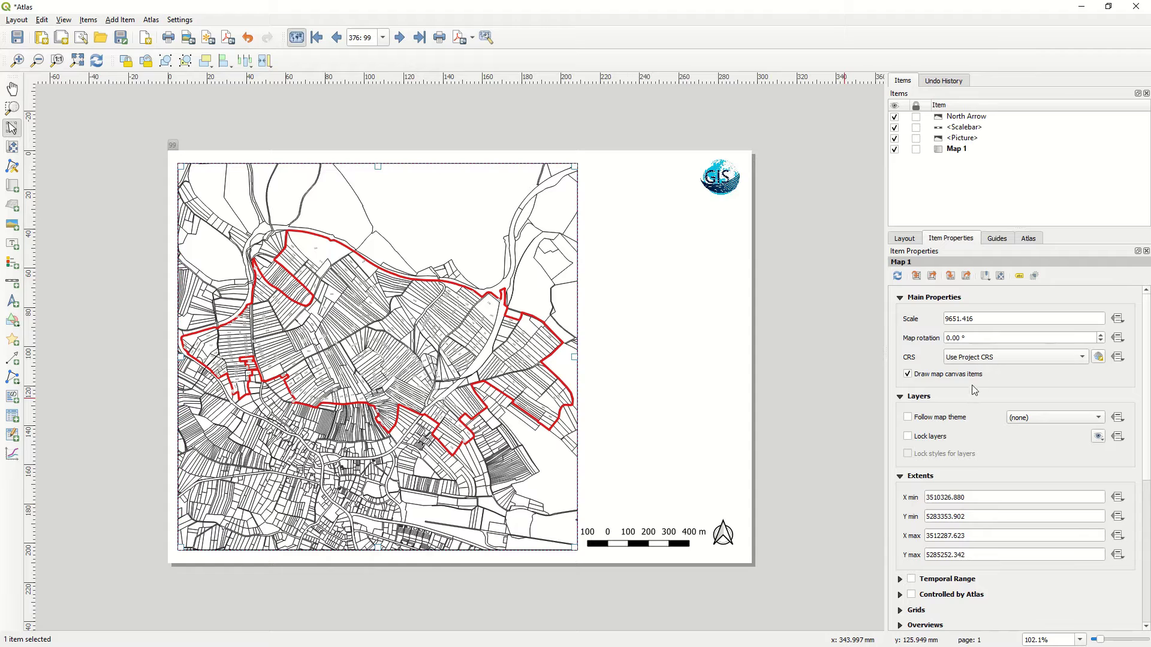
scroll(977, 395, down, 2)
scroll(989, 402, up, 2)
Add a legend for Map 1 in the blank area beside the map and move it closer to the map's edge.
click(11, 267)
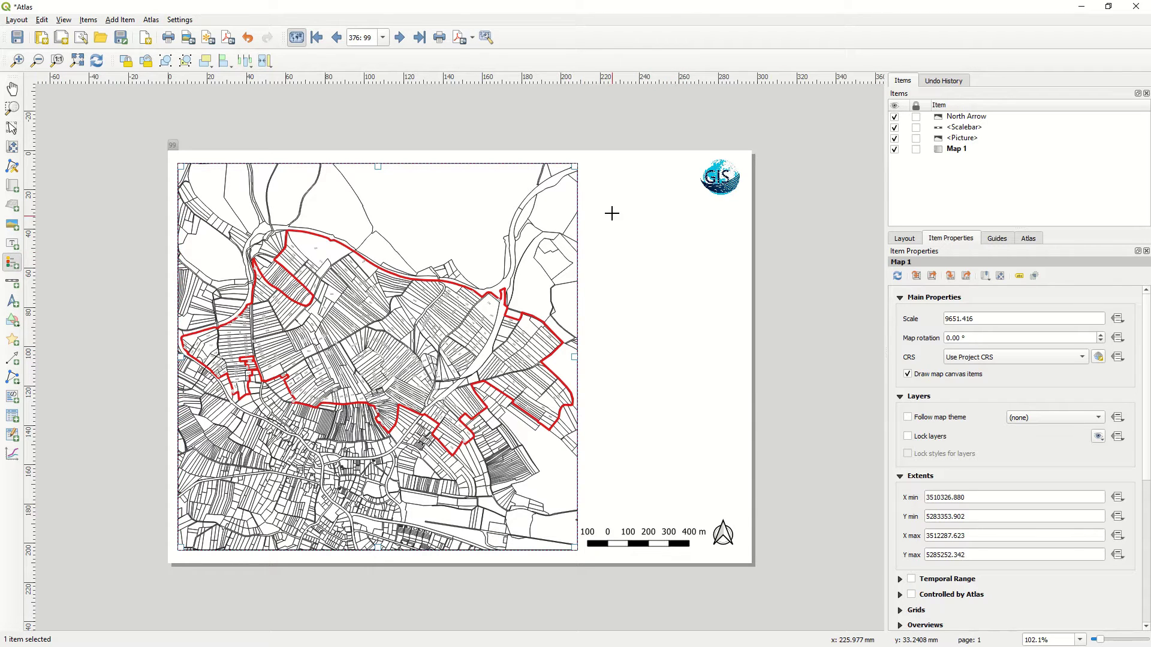
click(613, 236)
click(620, 465)
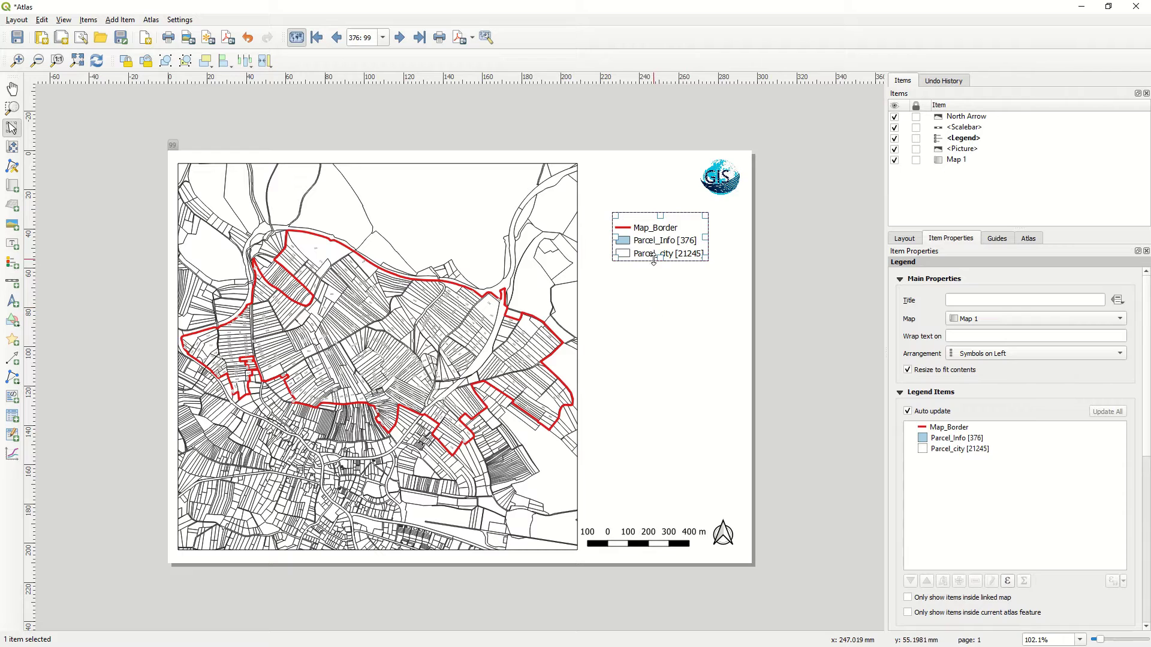
mouse_move(667, 256)
mouse_down()
mouse_move(667, 269)
mouse_move(652, 251)
mouse_up()
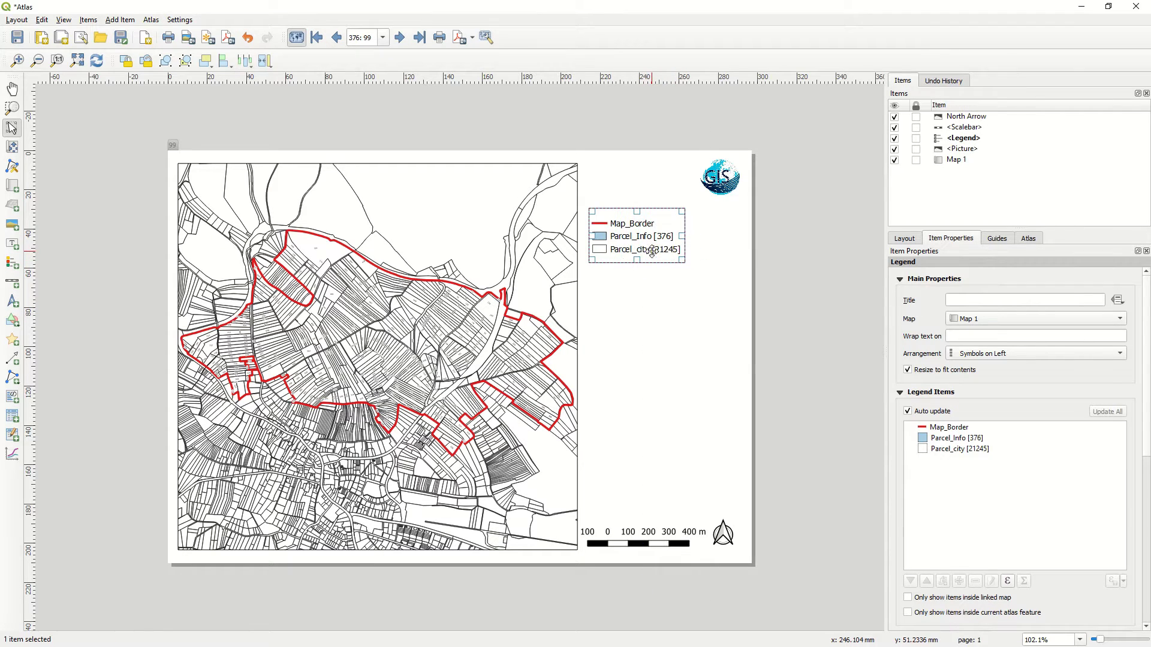
click(956, 440)
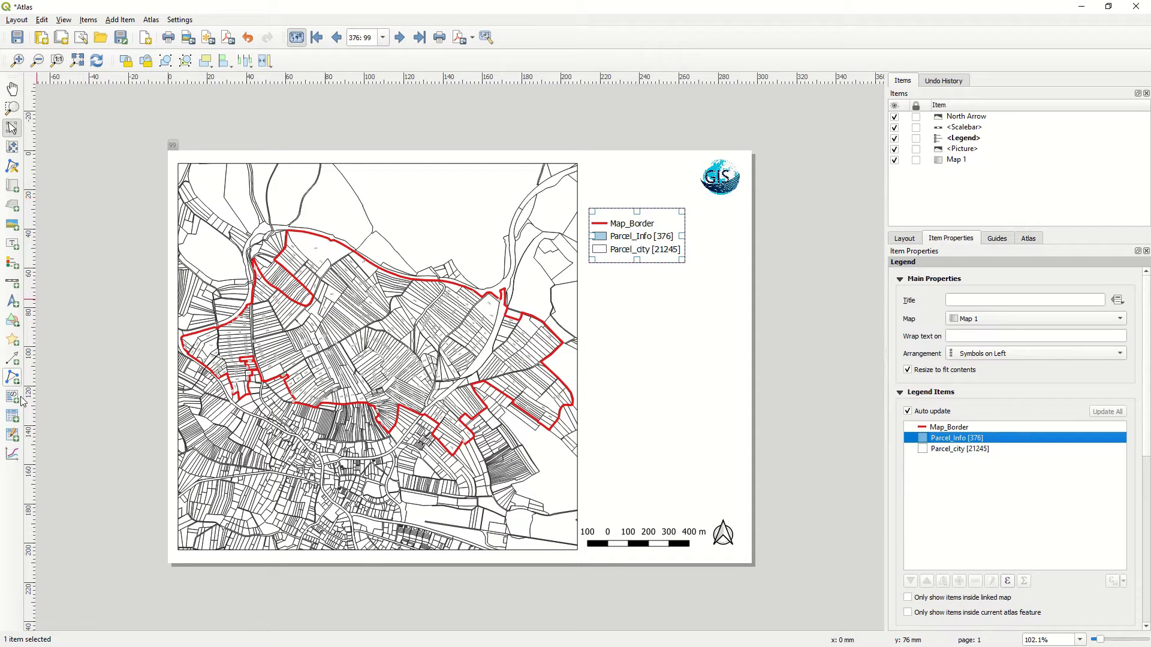
Add an attribute table to the layout directly below the legend.
click(18, 427)
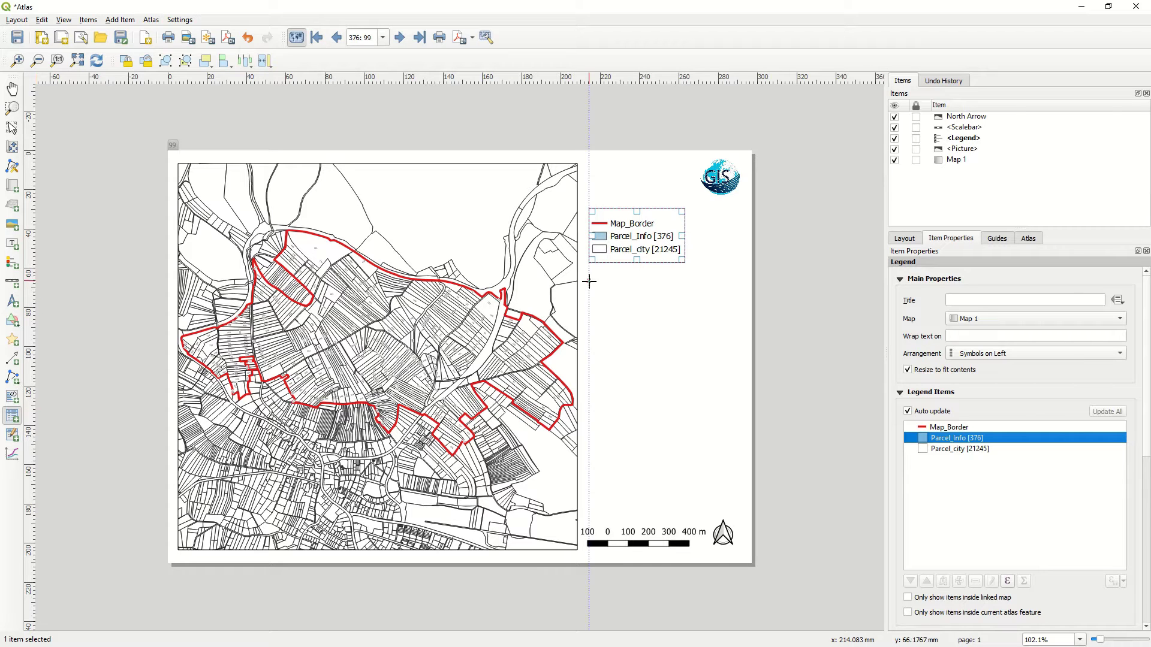
drag(588, 287, 729, 370)
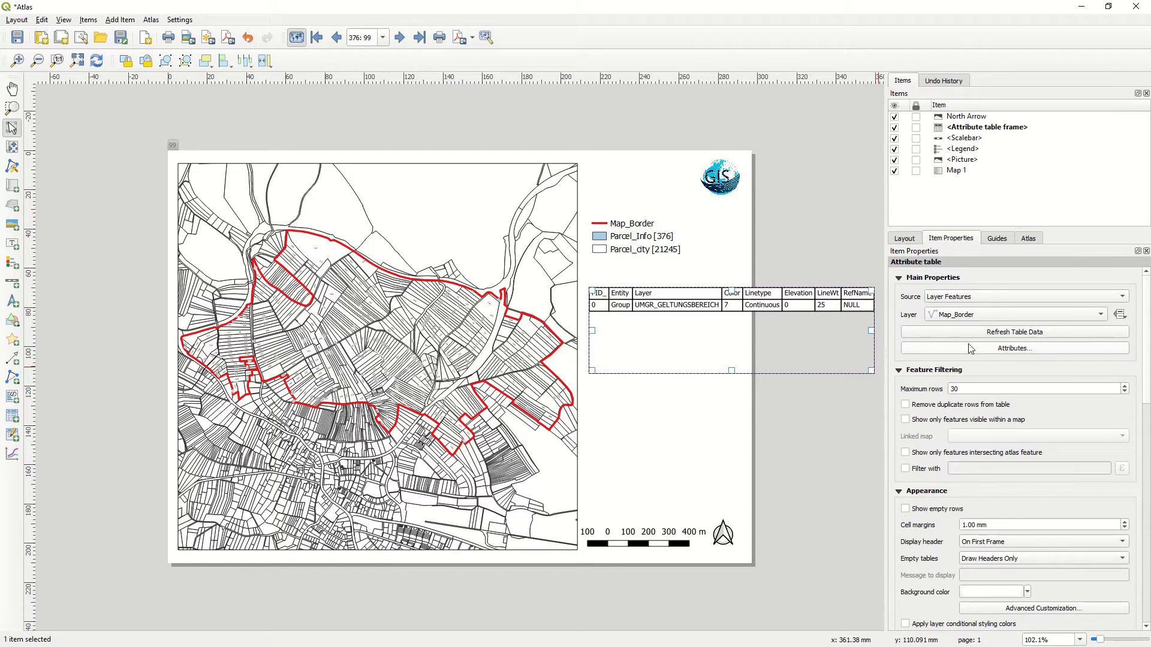
click(1012, 349)
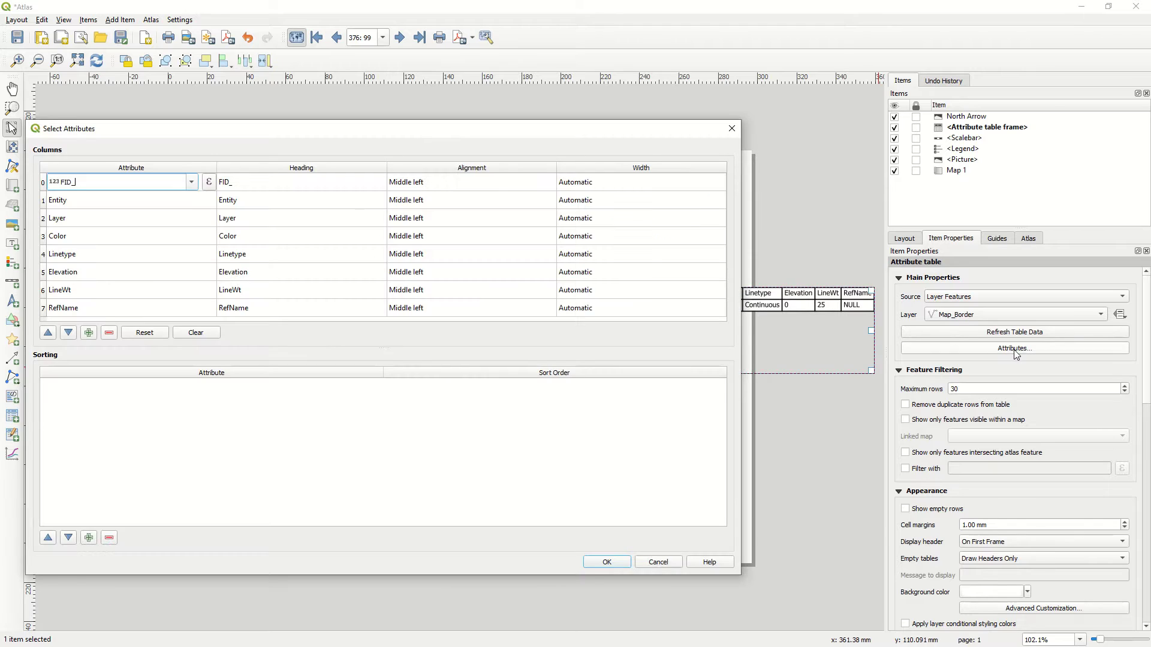
click(44, 186)
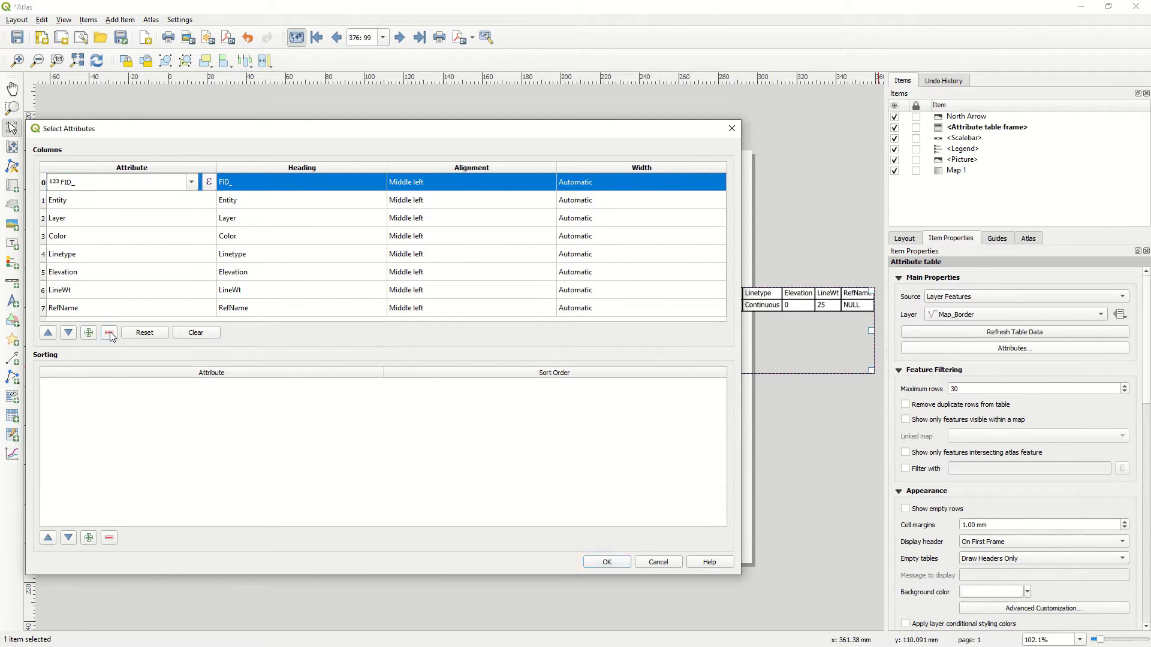
click(109, 333)
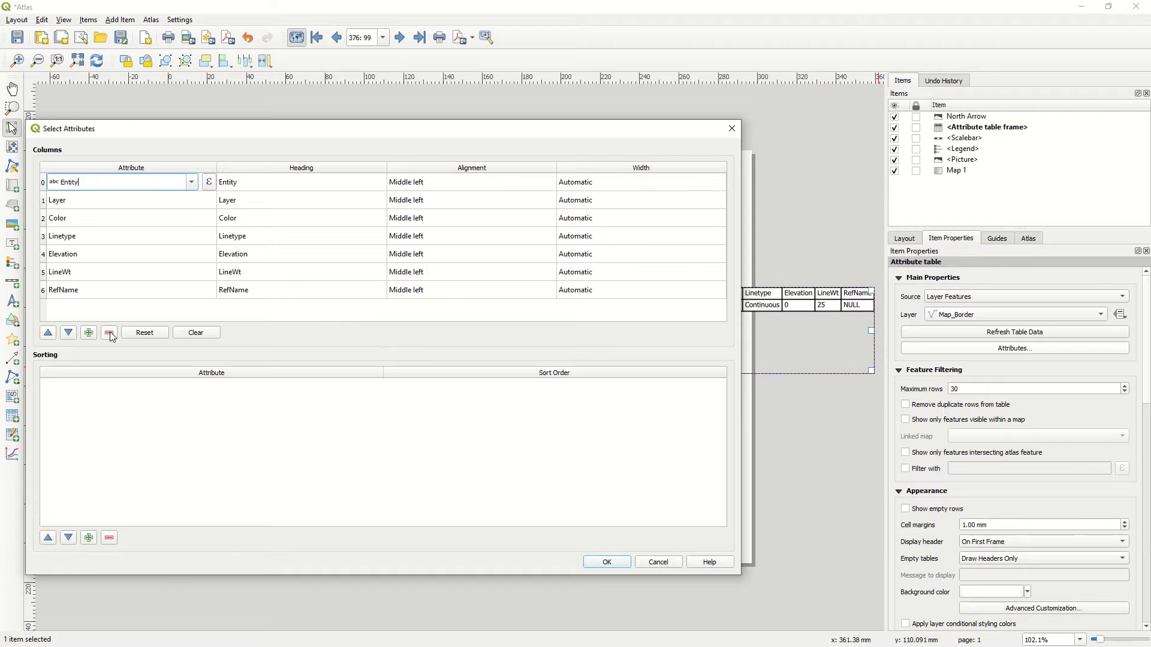
click(731, 130)
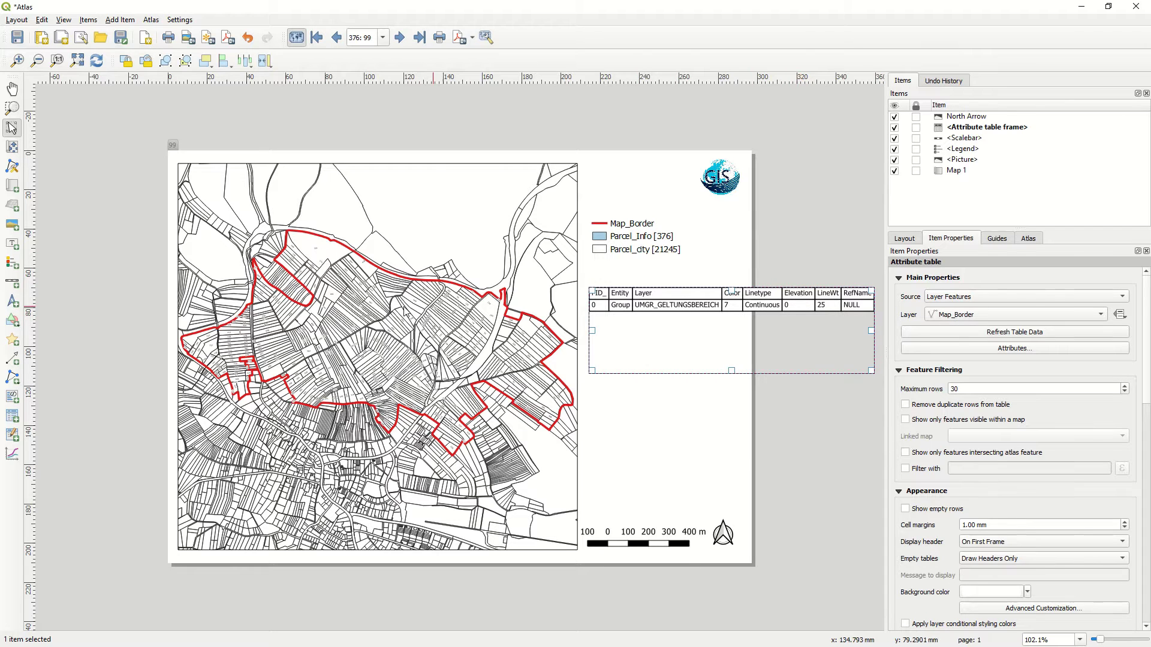
Set the attribute table's layer to Parcel_Info, keep its attribute columns, and shift and extend the table frame downward to fit more rows.
click(957, 318)
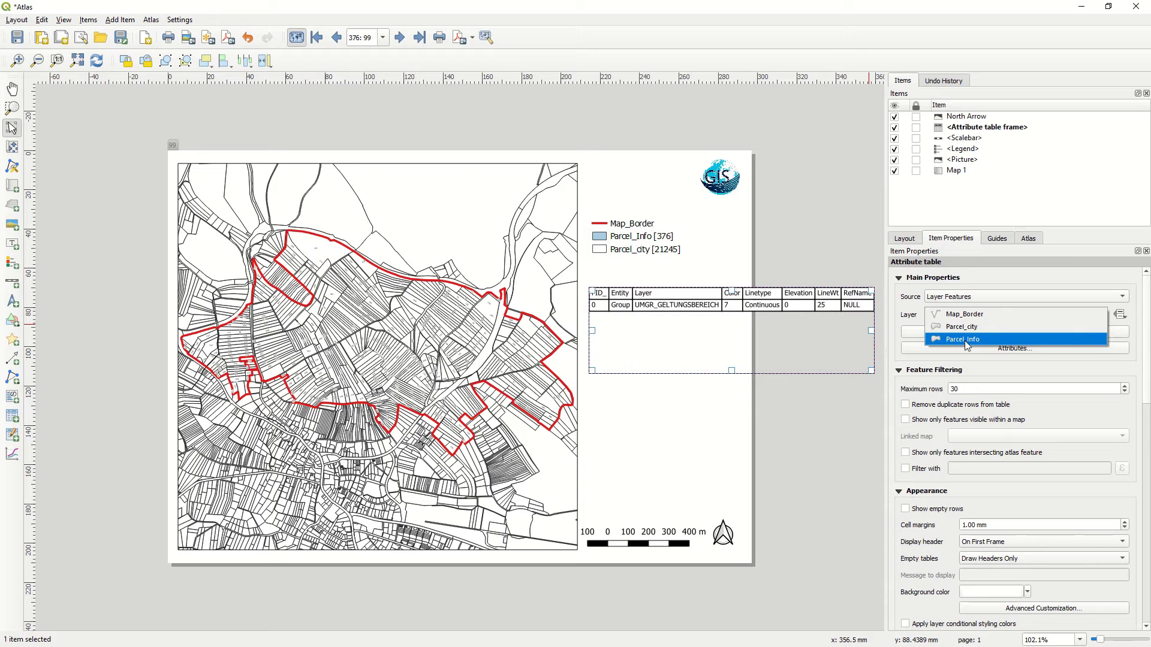
click(1020, 348)
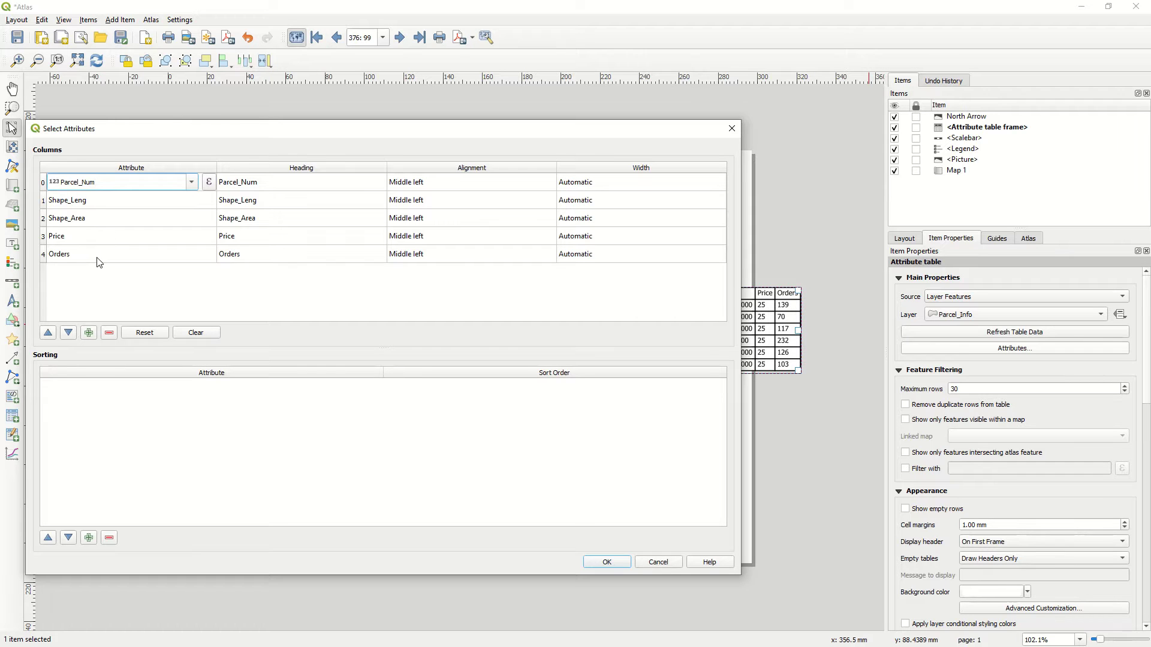
click(622, 564)
mouse_move(717, 364)
mouse_down()
mouse_move(705, 460)
mouse_move(691, 426)
mouse_up()
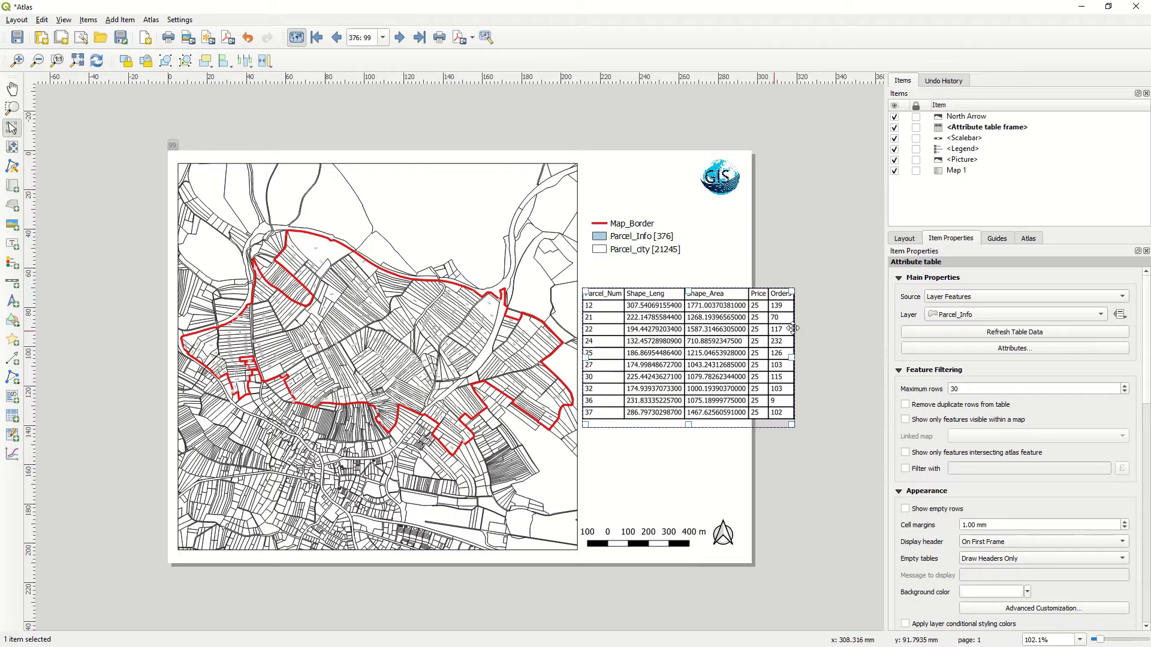
Remove the Shape_Leng column from the layout's attribute table.
click(1009, 351)
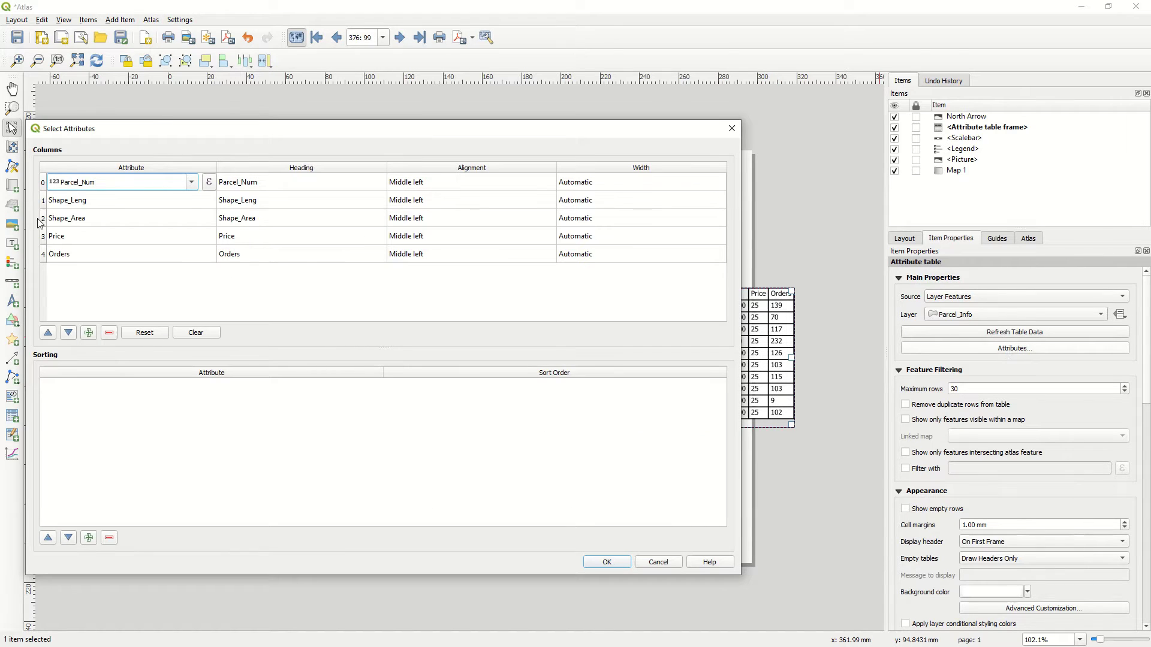
click(45, 204)
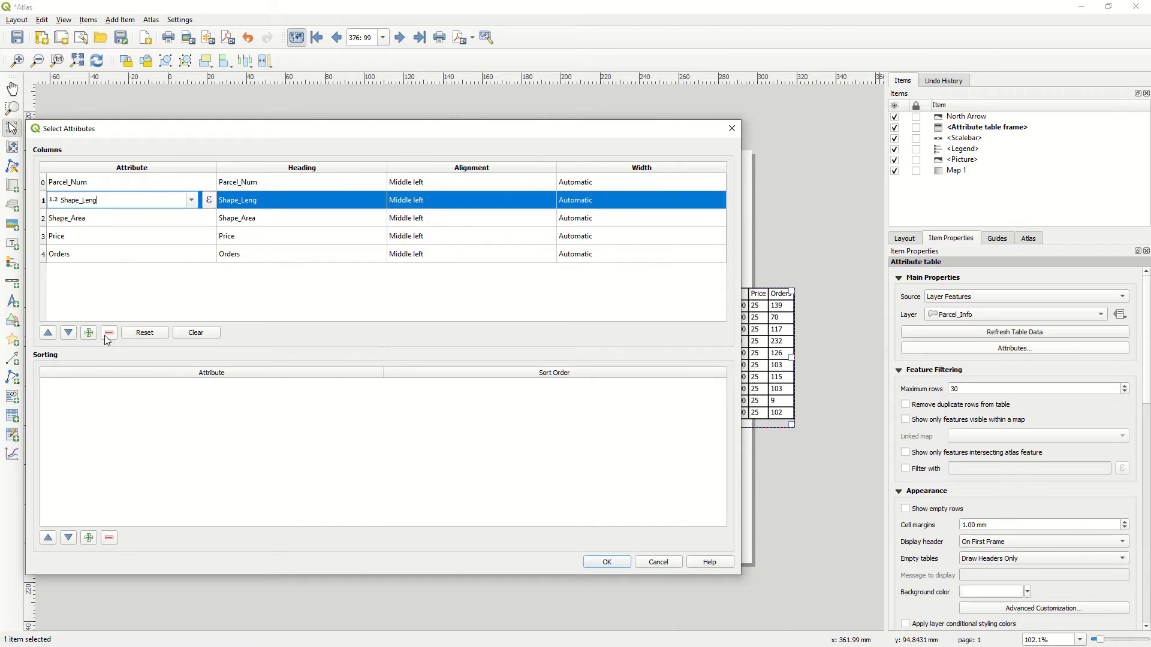
click(108, 333)
click(606, 561)
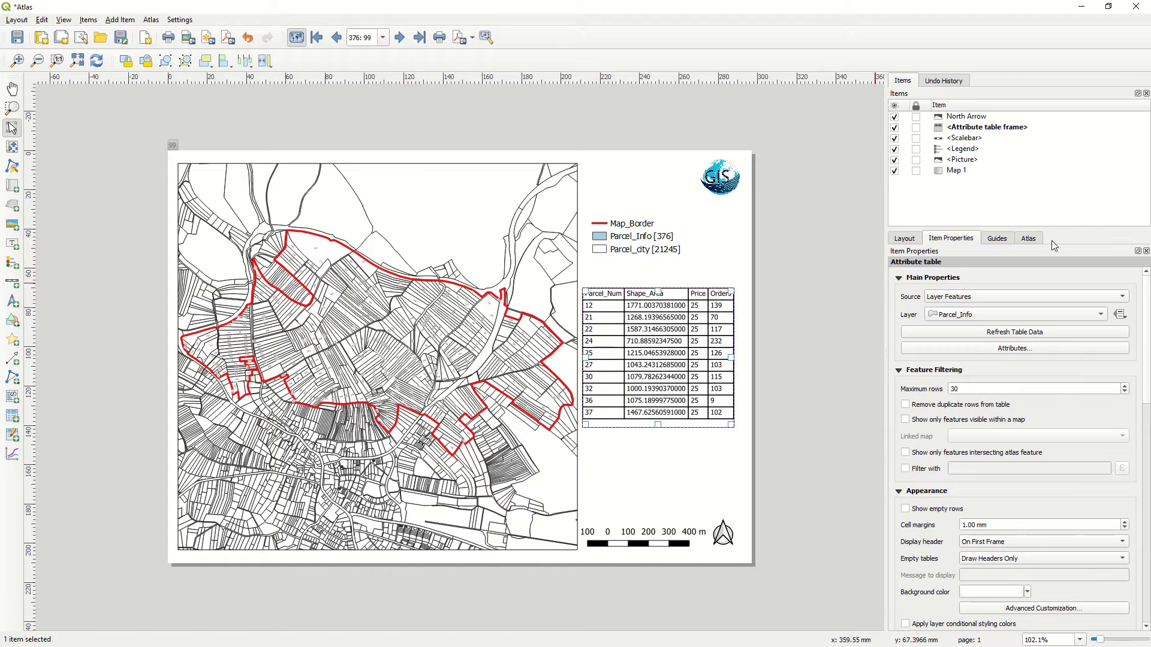
Review the atlas settings, examine the Parcel_Info layer's attribute table in the main QGIS window, and return to the Atlas layout.
click(1027, 238)
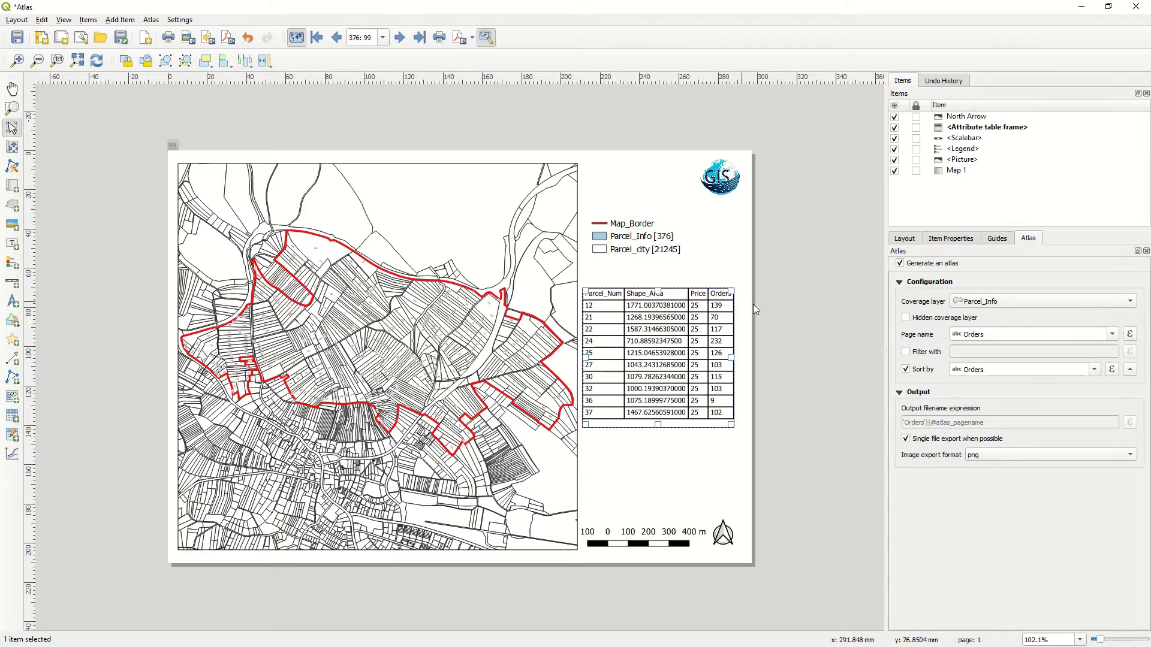
click(1081, 7)
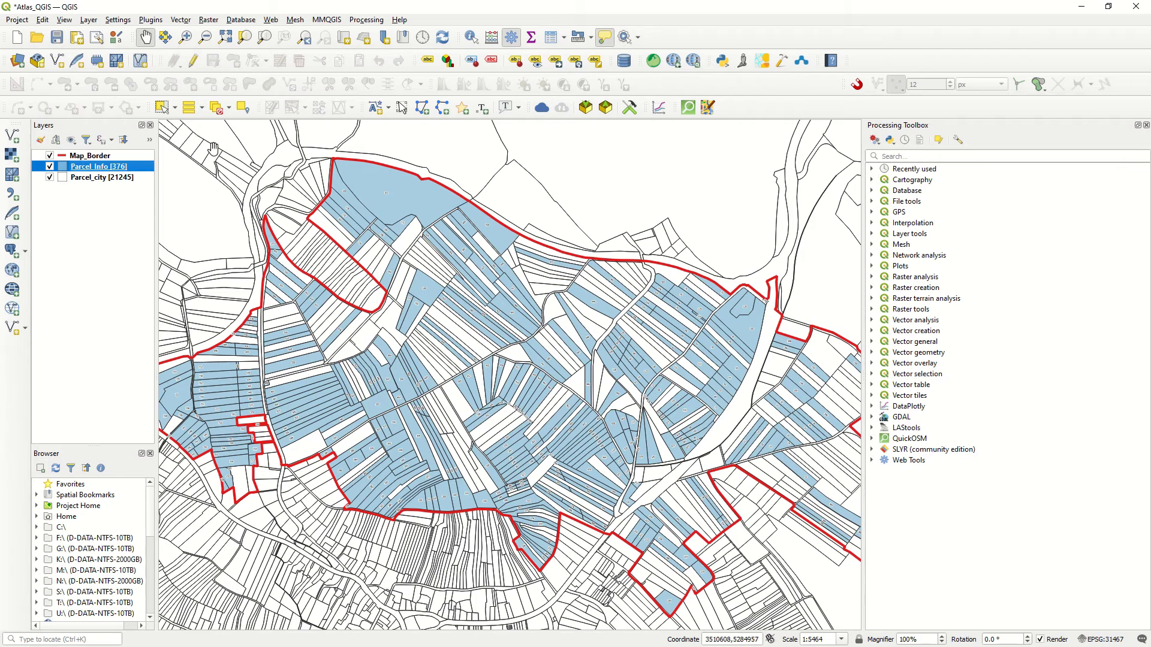
right_click(88, 169)
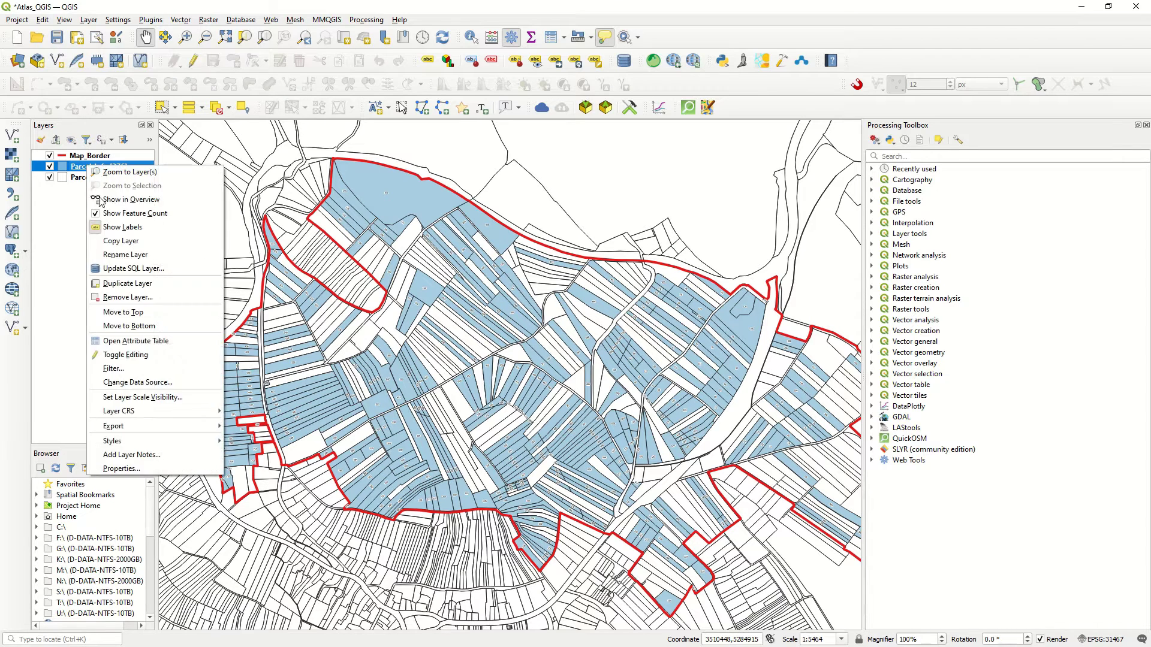
click(141, 340)
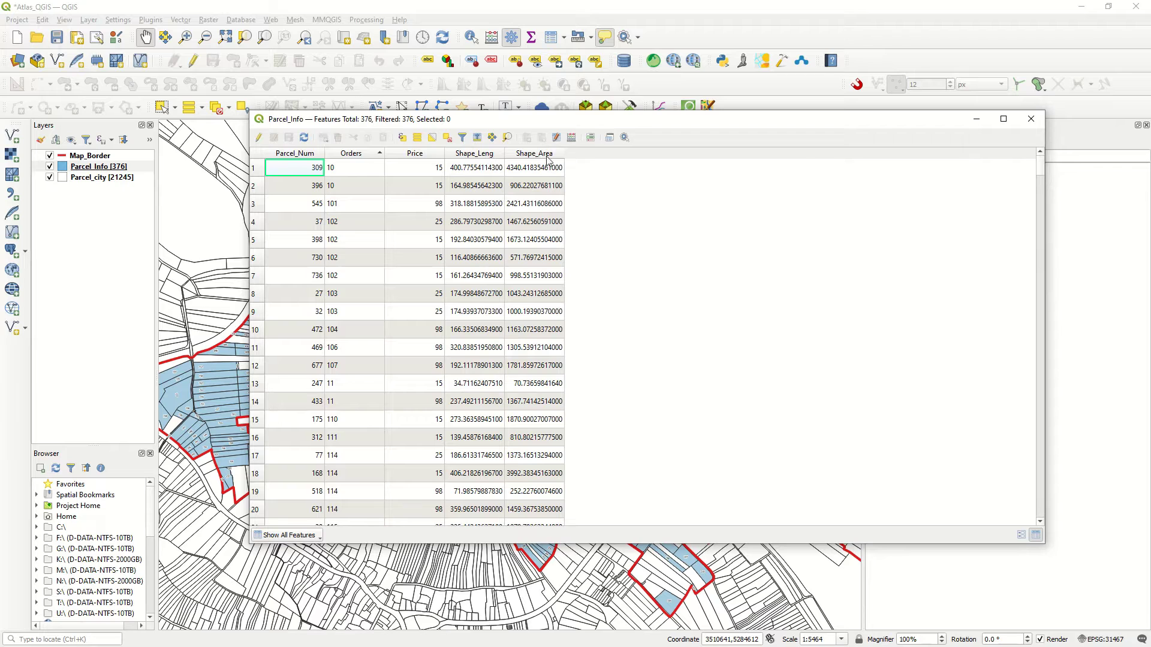
click(1040, 122)
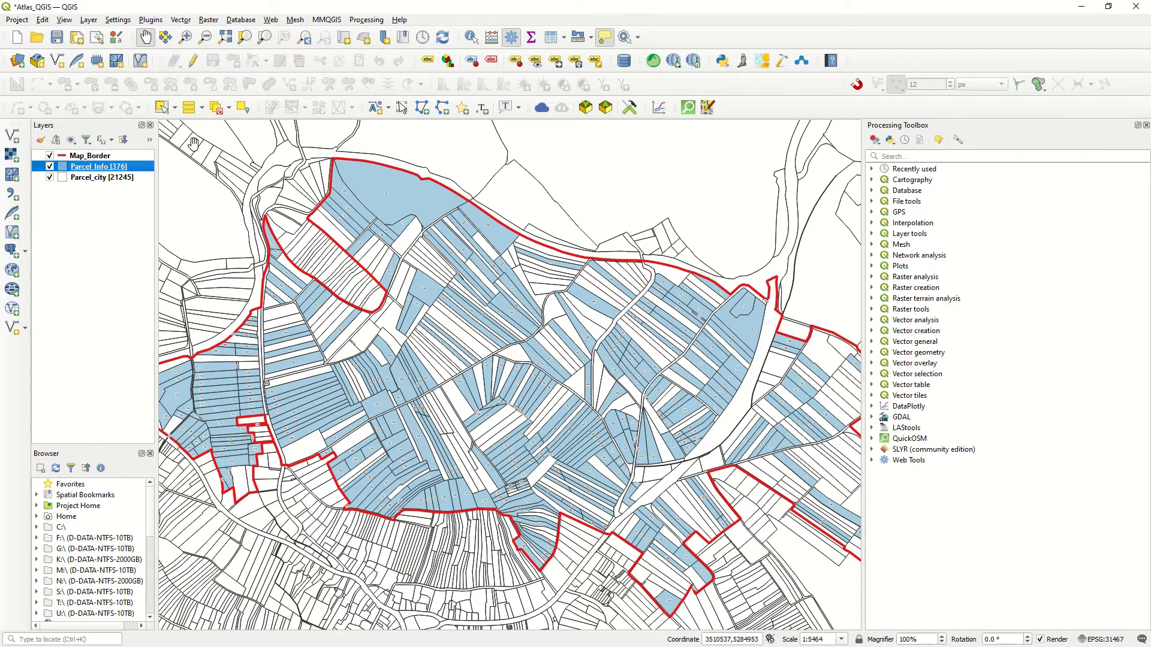
click(17, 19)
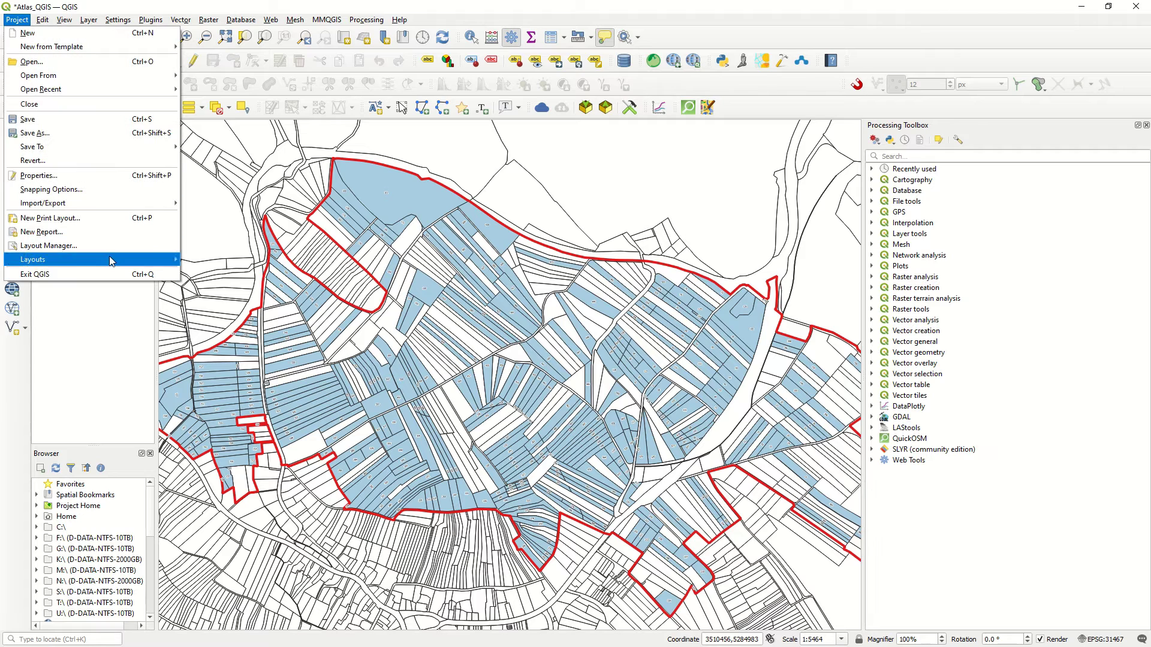
mouse_move(112, 261)
click(204, 261)
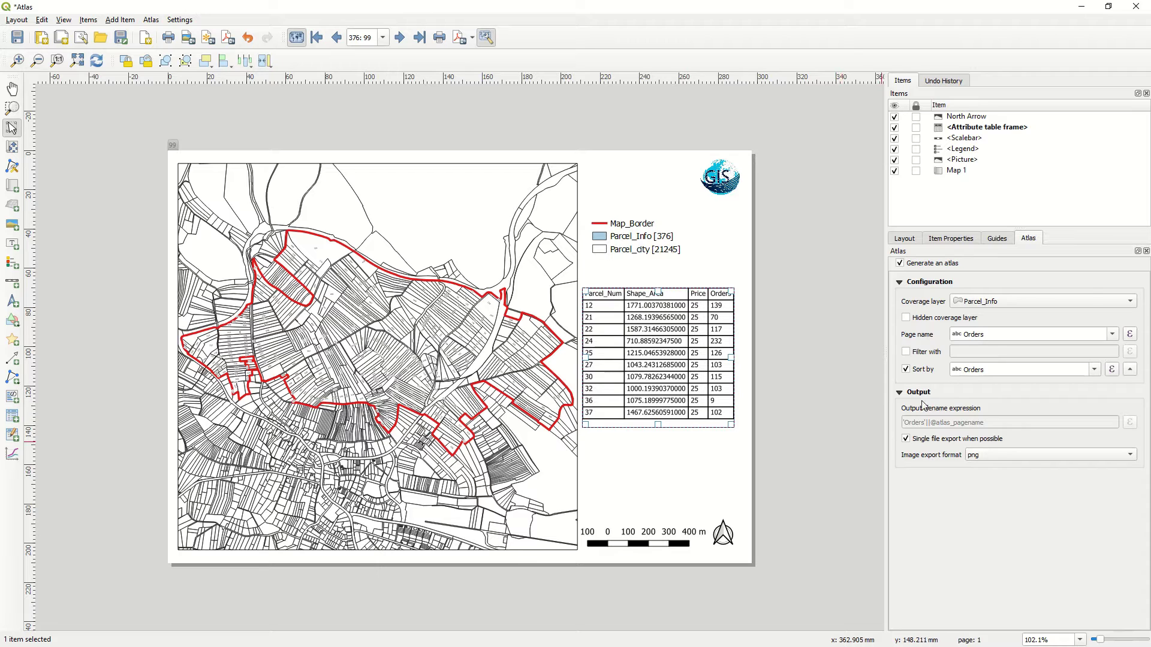
click(906, 439)
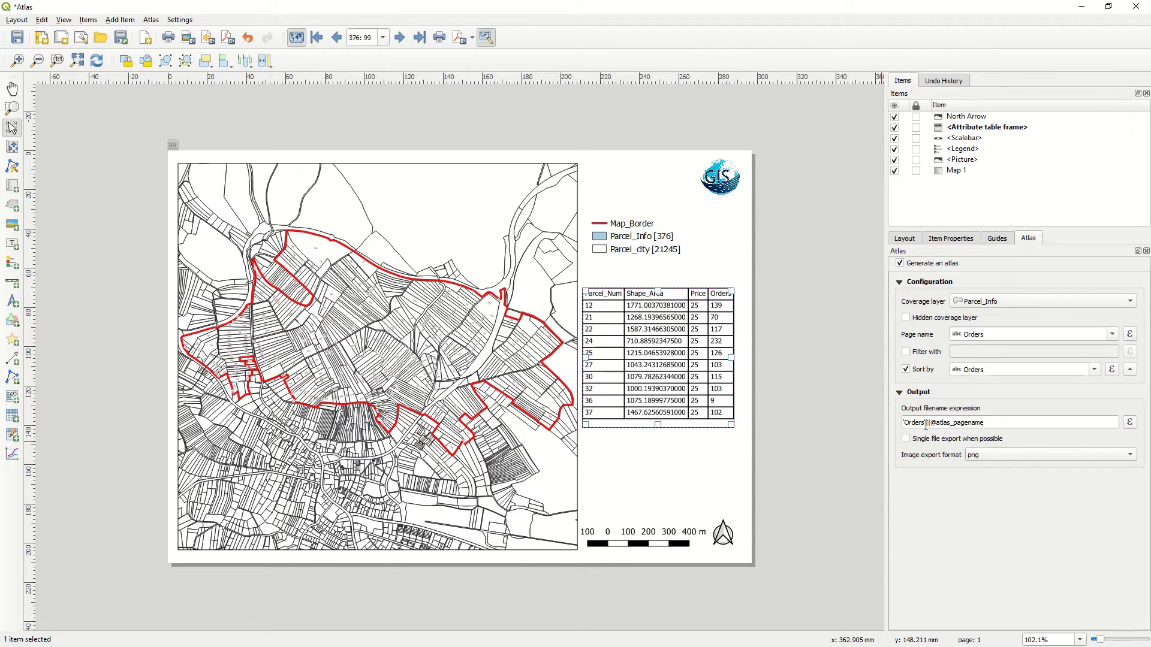
click(926, 423)
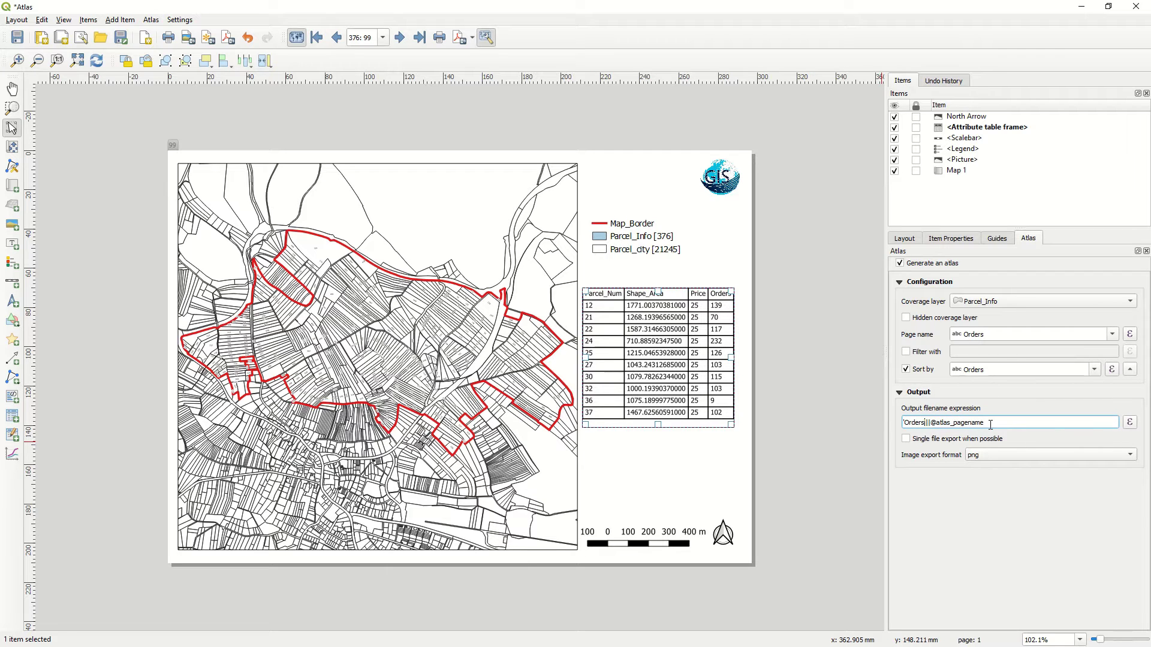
click(908, 439)
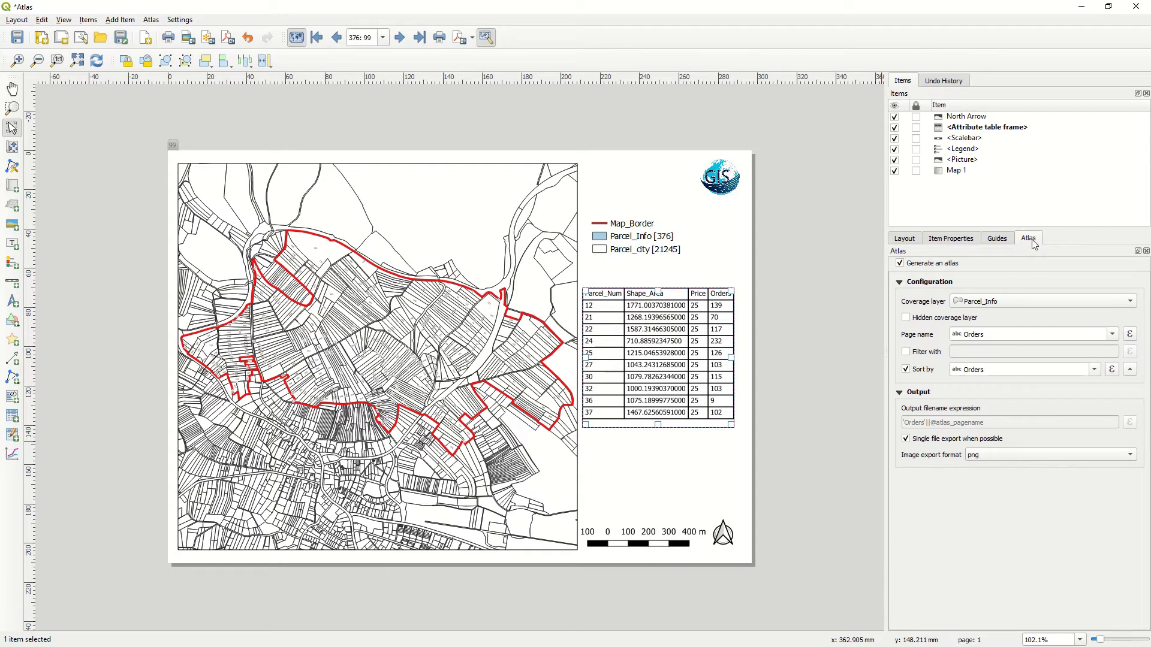
click(905, 439)
drag(998, 423, 936, 427)
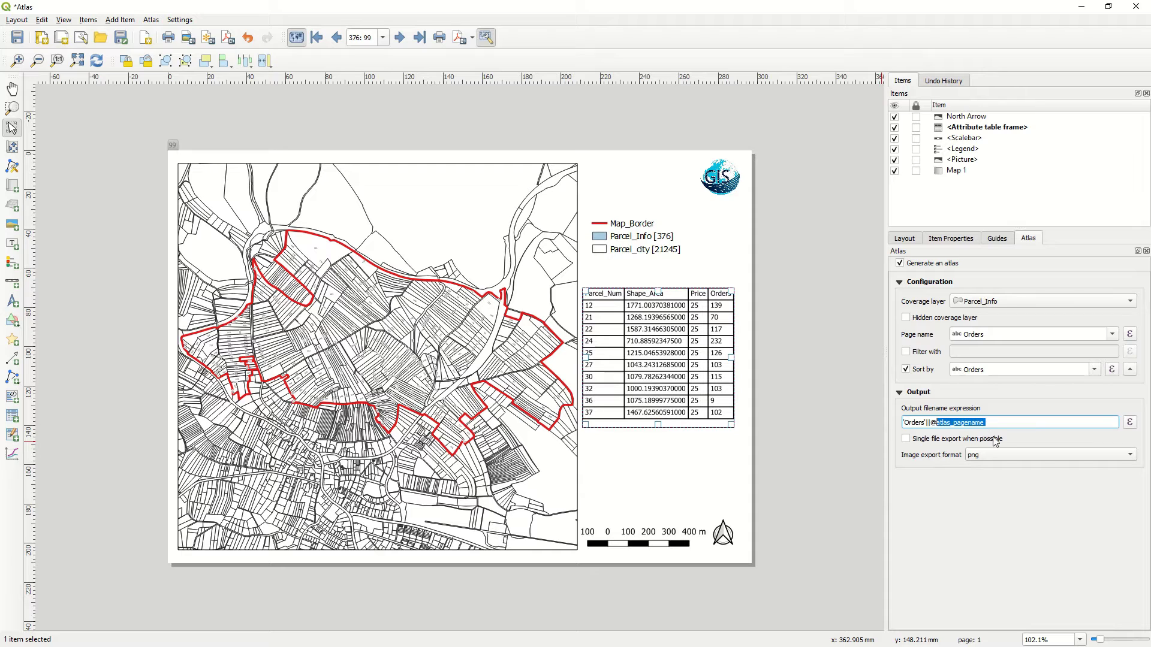
click(1130, 423)
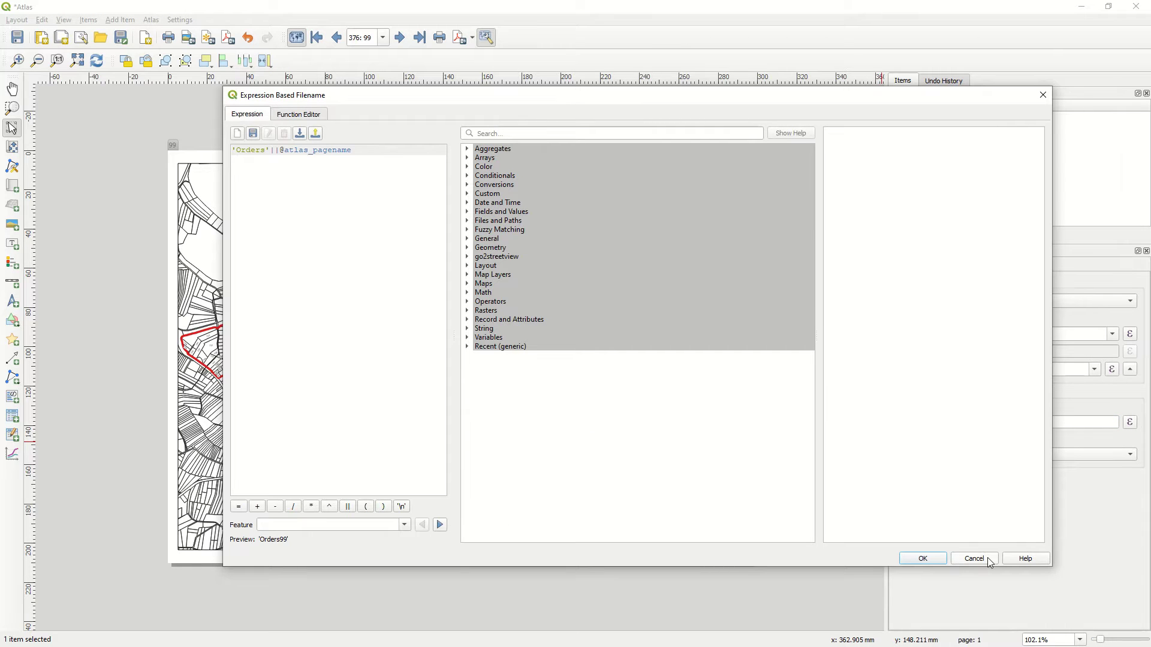
click(927, 559)
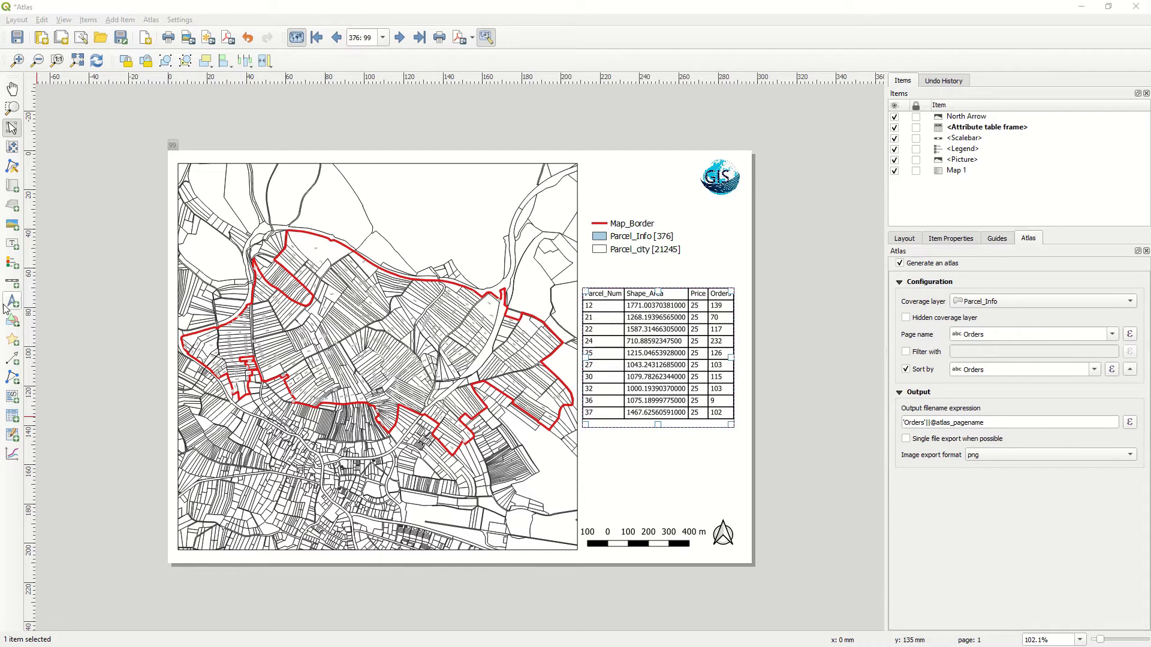
Add a label below the attribute table and replace its placeholder text with "Map Information".
click(12, 243)
drag(588, 445, 732, 483)
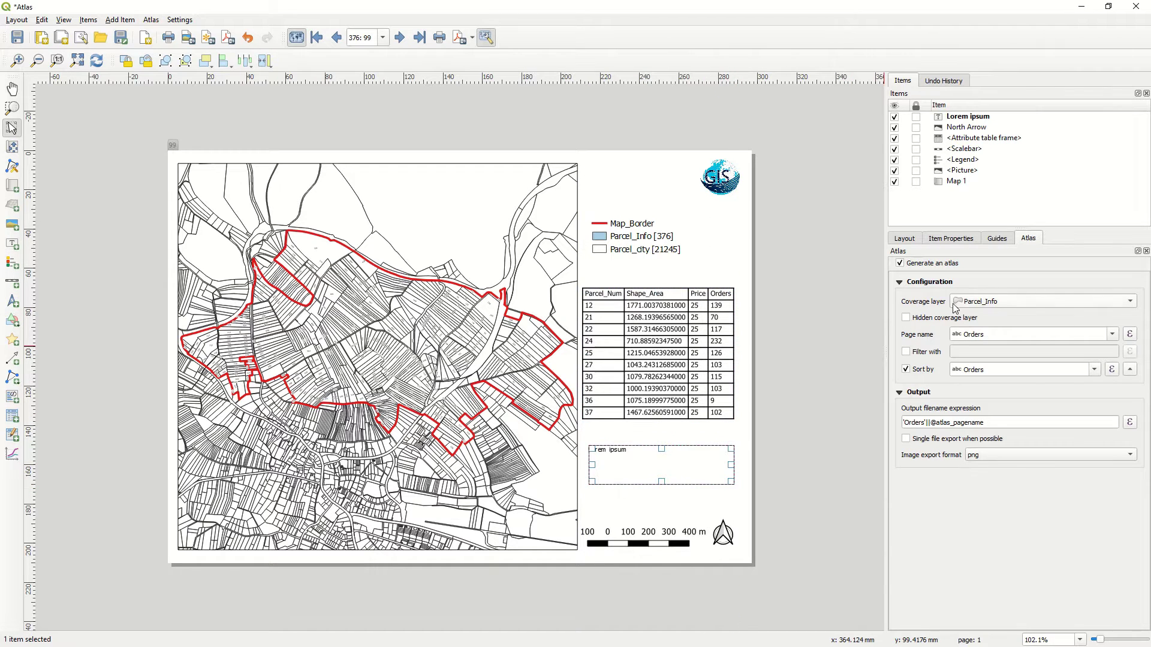
click(951, 239)
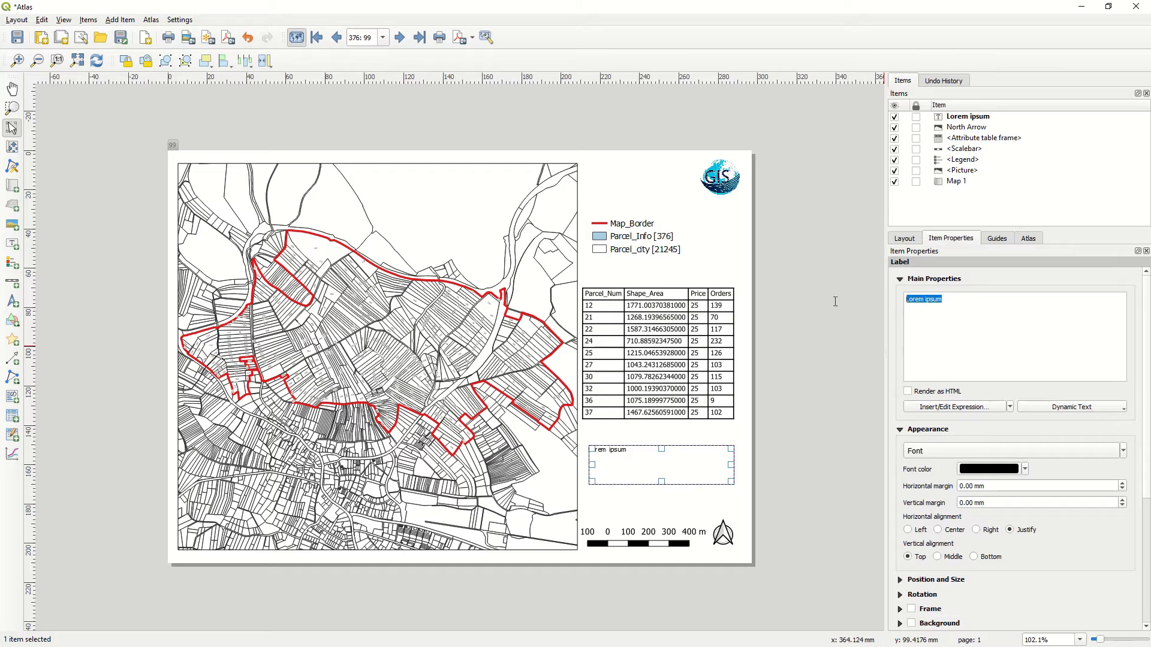
key(BackSpace)
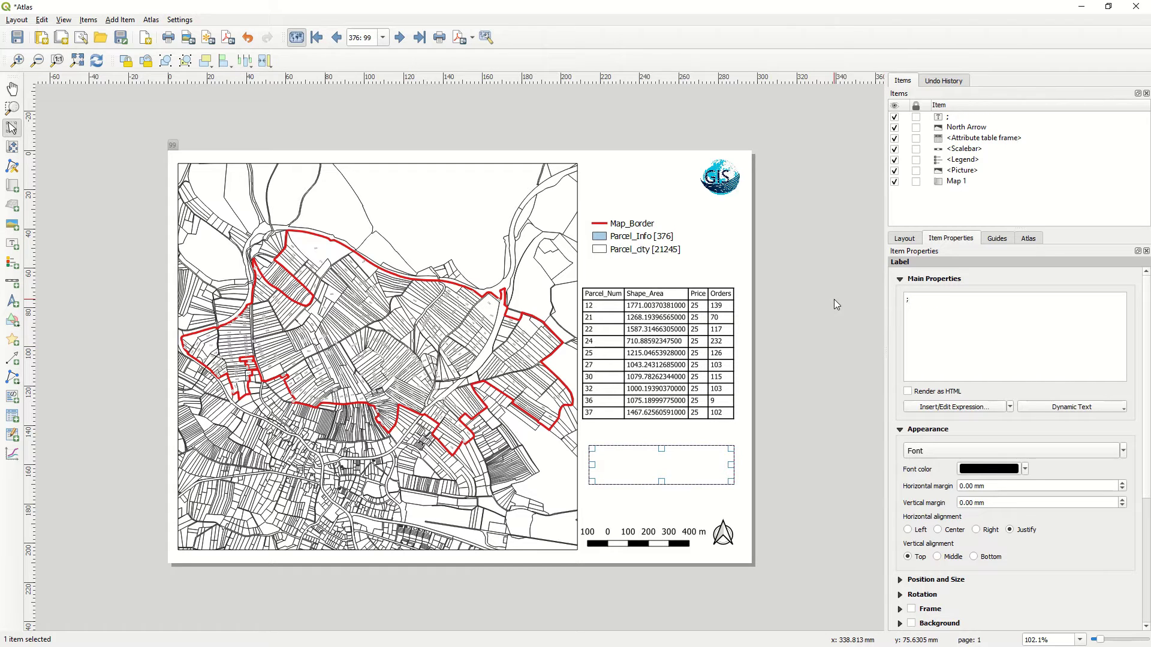
text(Map Inform)
text(atui)
text(ion)
Build an expression for the label that concatenates the Parcel_Num and Orders fields.
click(959, 408)
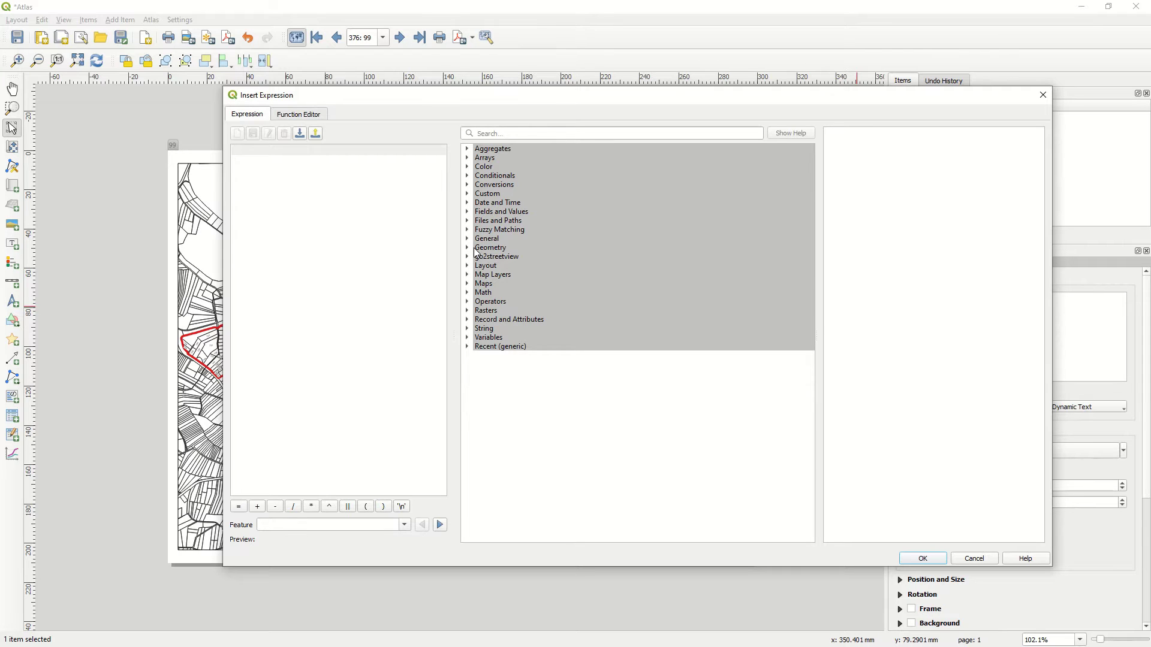
click(468, 211)
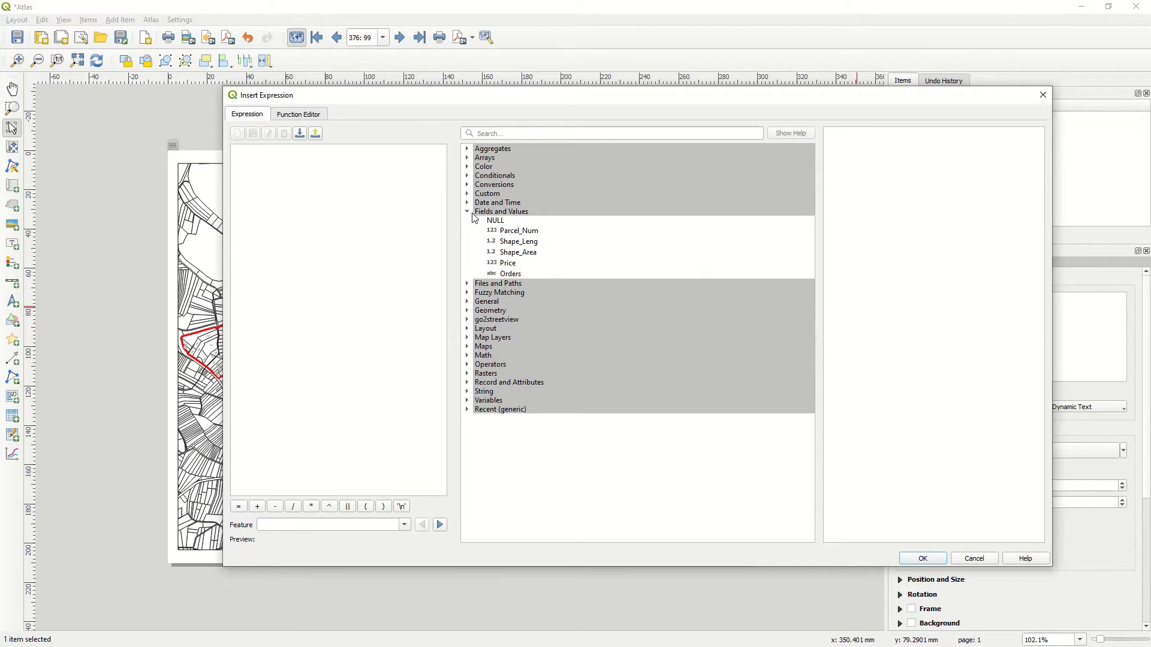
double_click(531, 232)
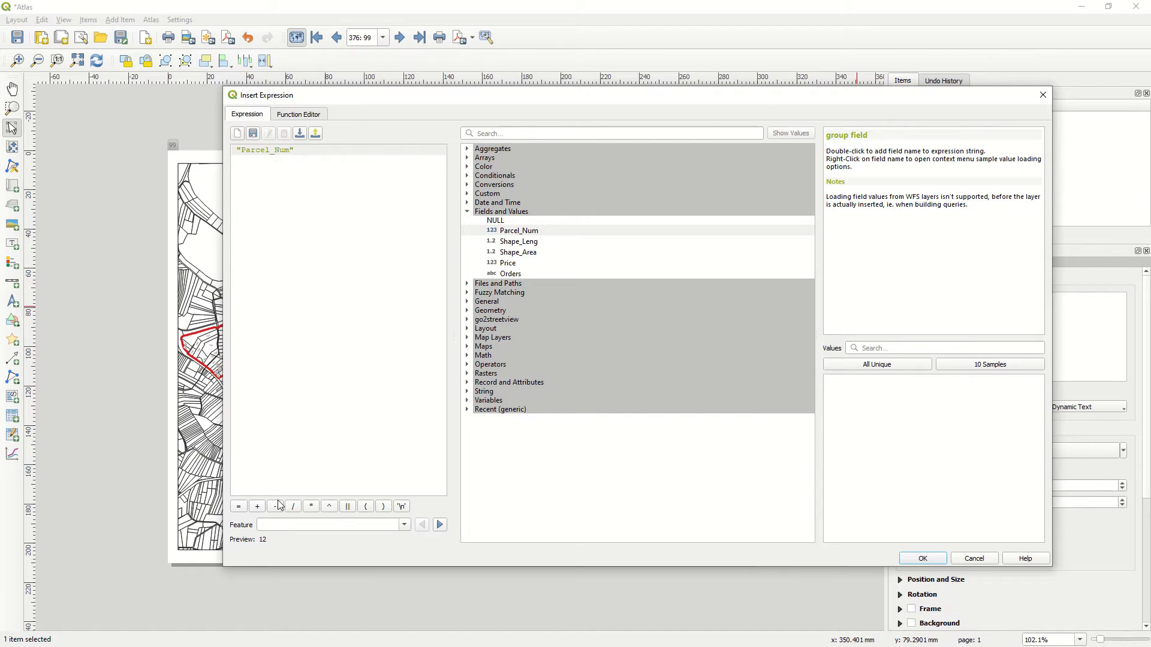
click(350, 509)
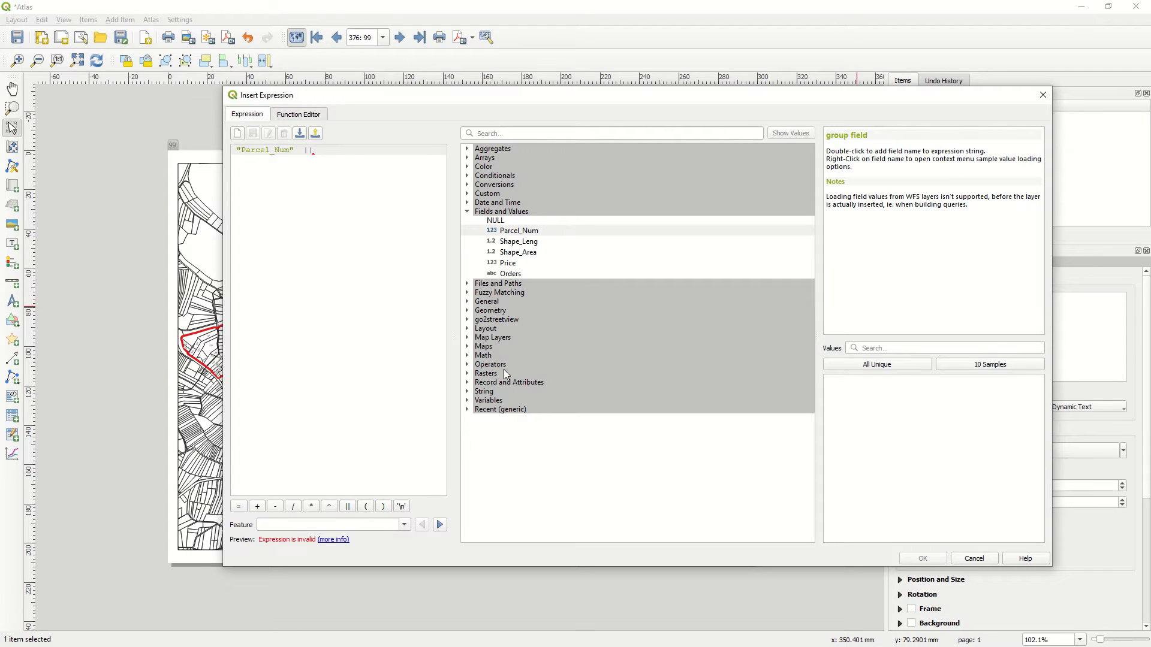
click(519, 273)
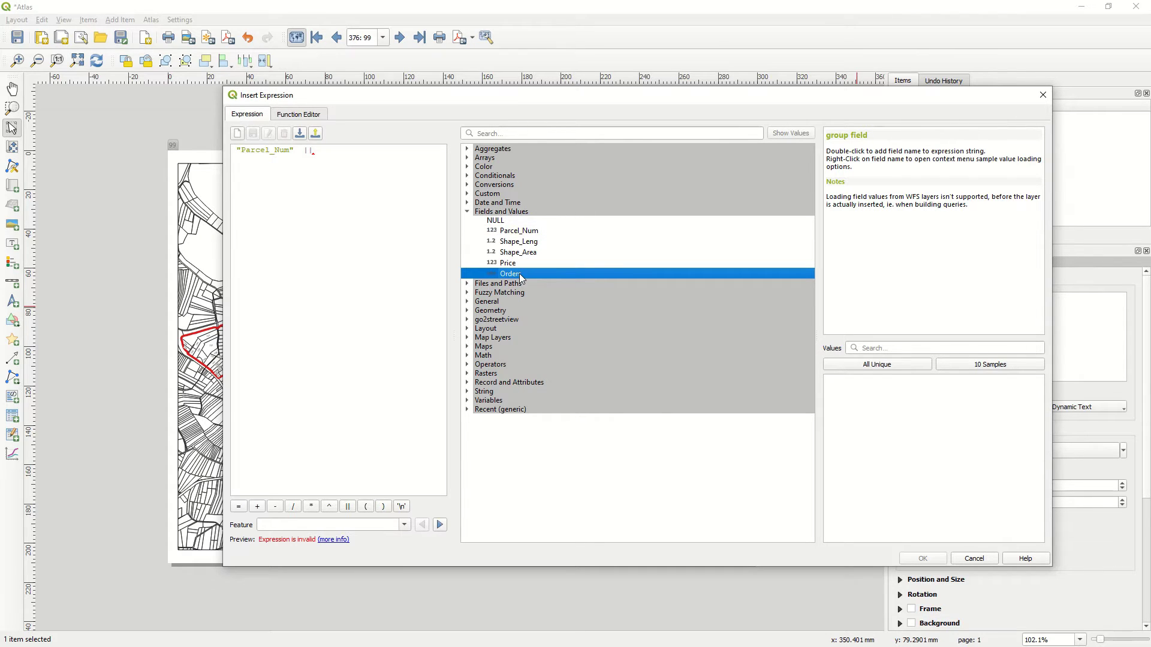
double_click(519, 273)
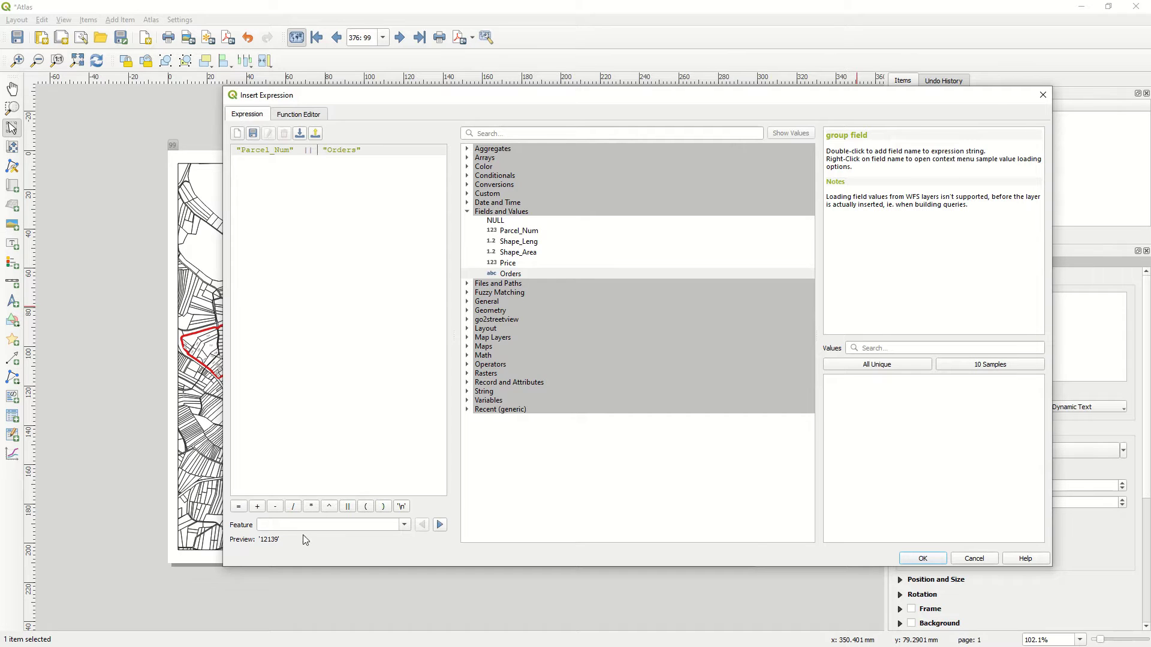
Add a ' / ' separator between Parcel_Num and Orders and insert the finished expression into the label.
click(347, 507)
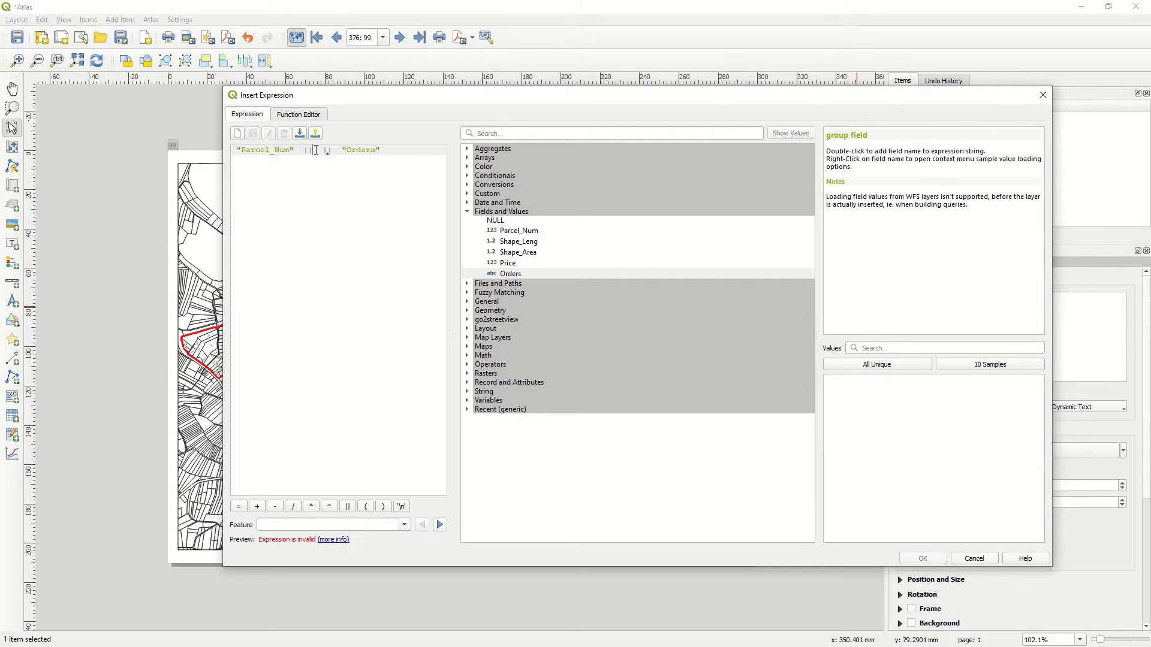
text(')
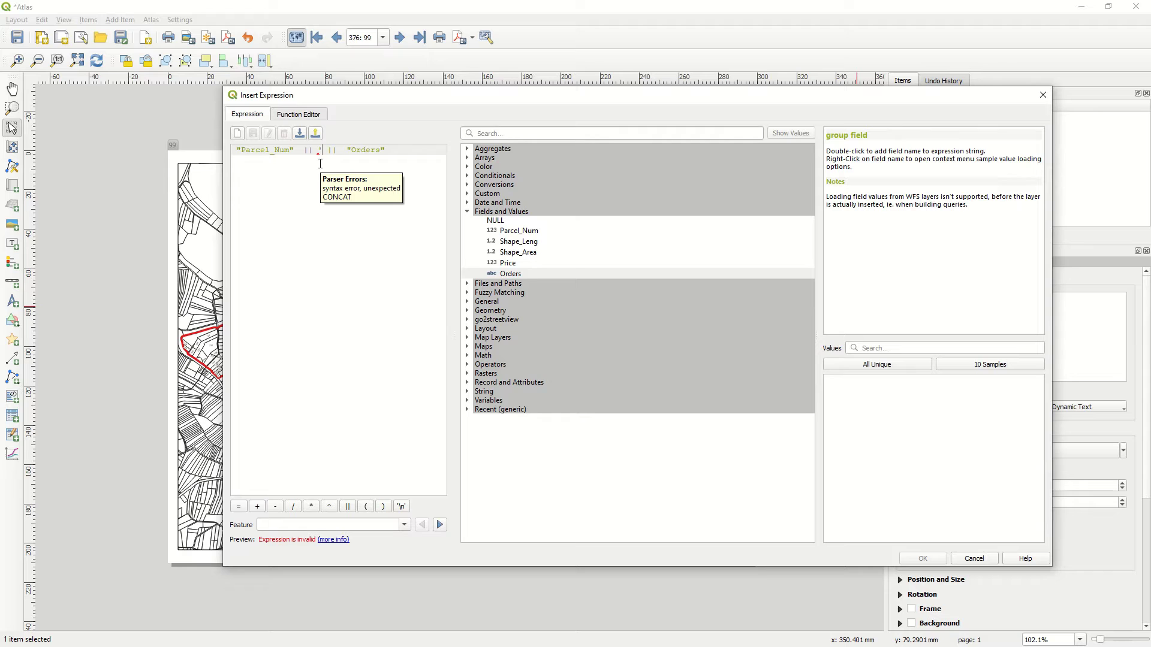
text(')
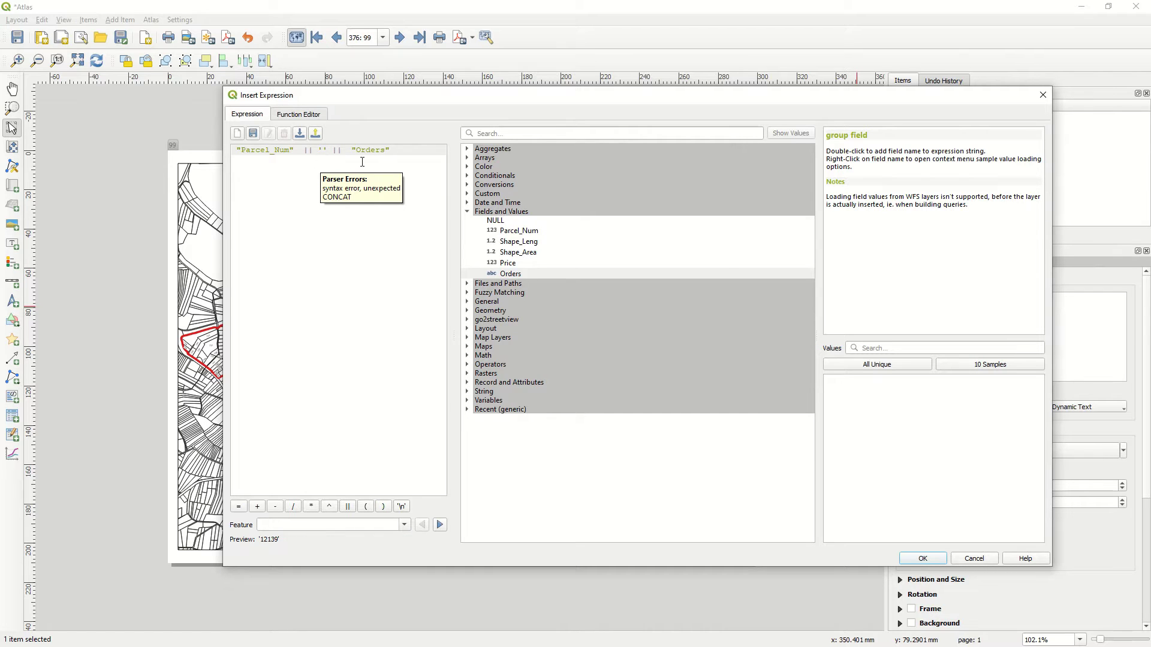
click(326, 162)
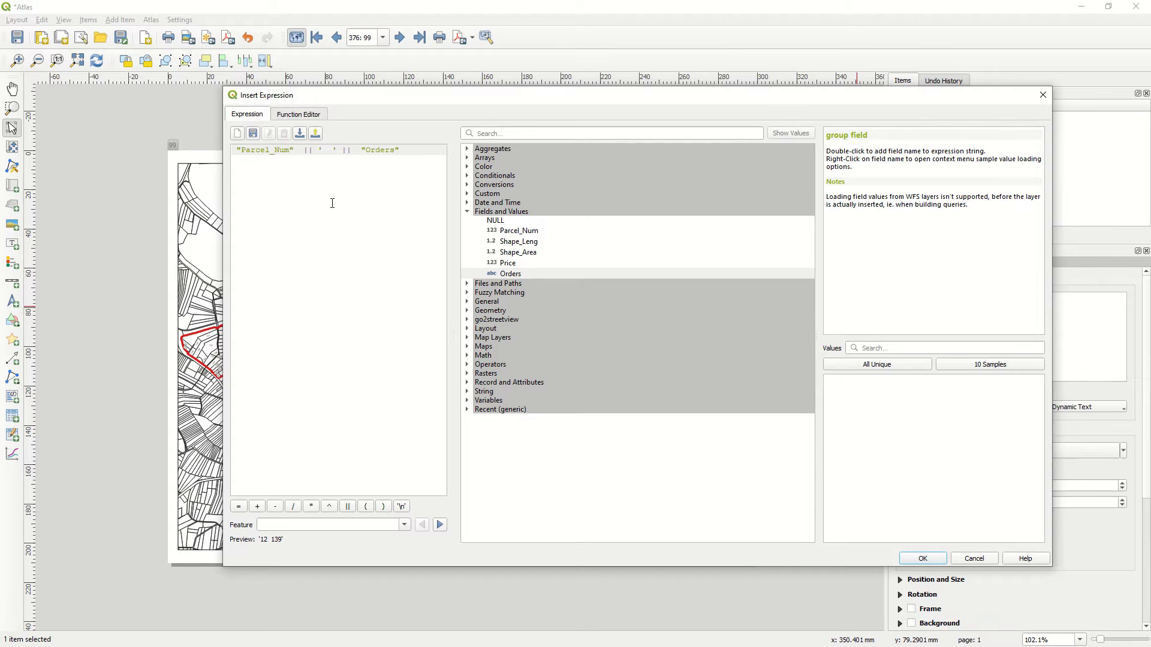
text(/)
click(923, 558)
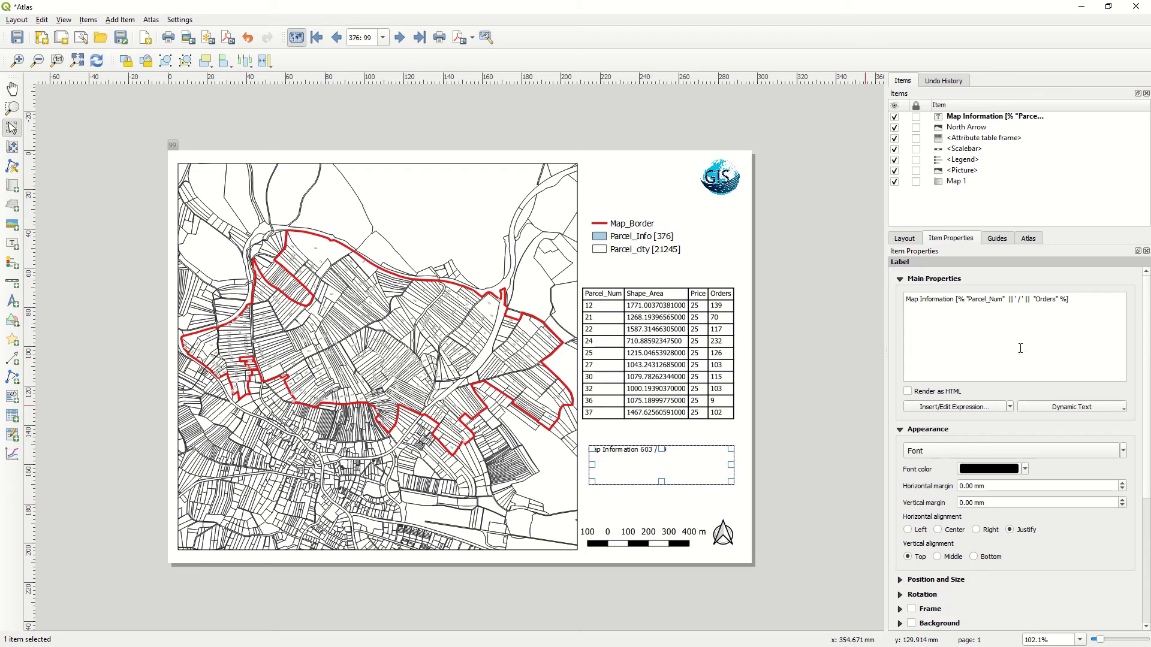
Set the Map Information label's font style to Fett (bold) and check the label on the page.
click(945, 452)
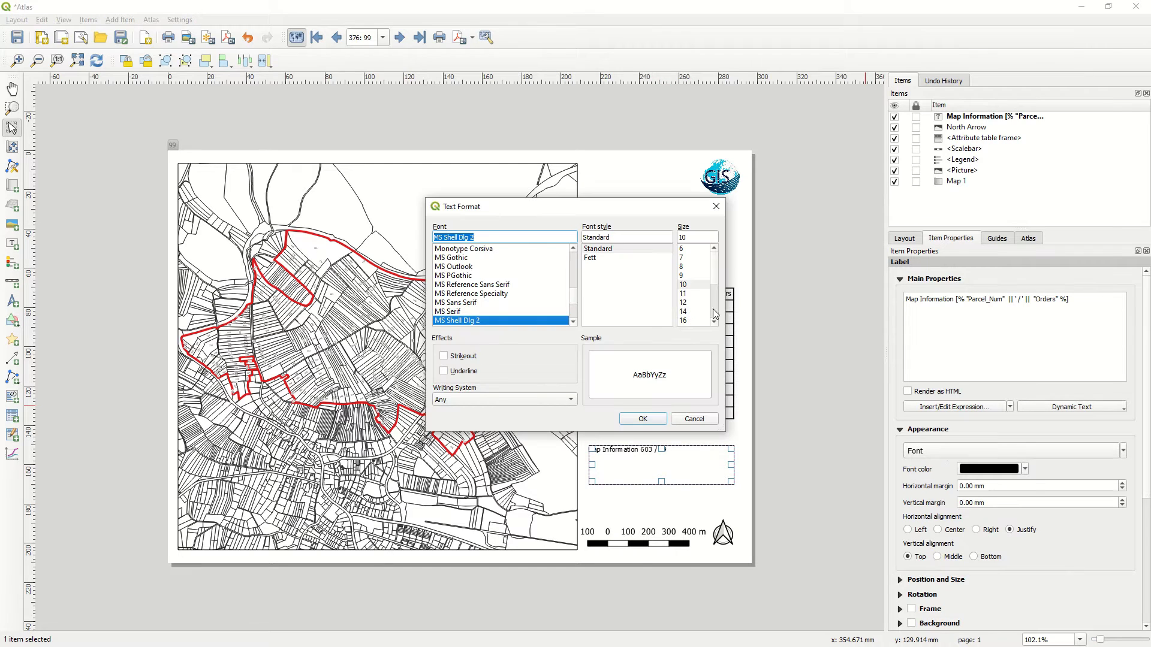
click(591, 258)
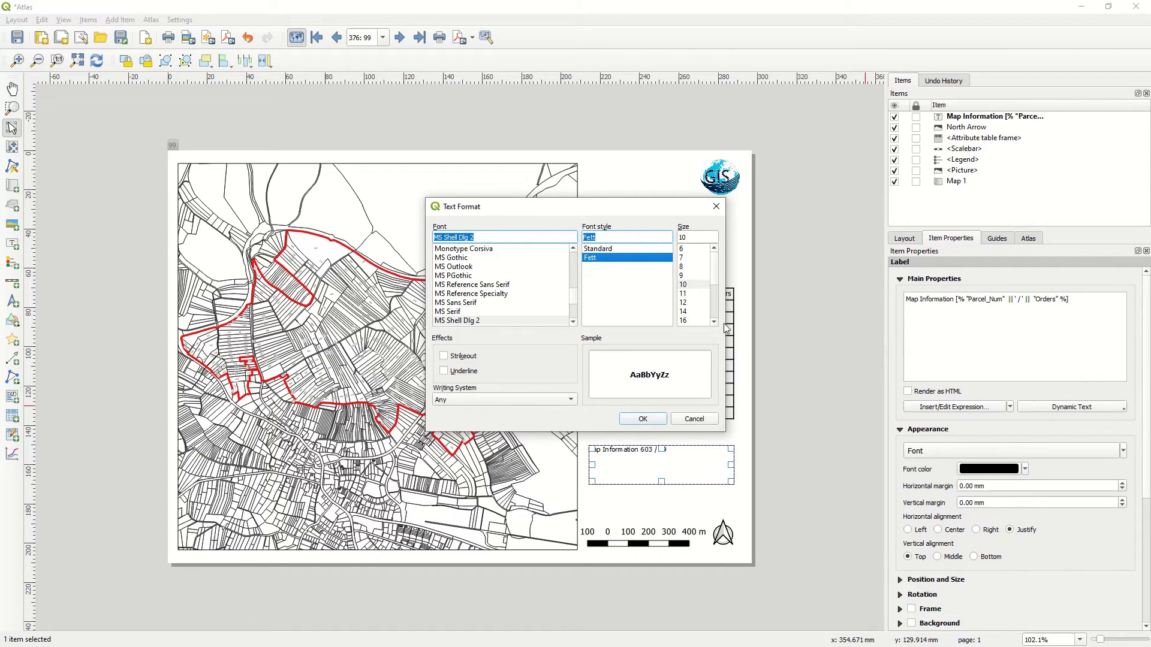
click(646, 420)
click(682, 504)
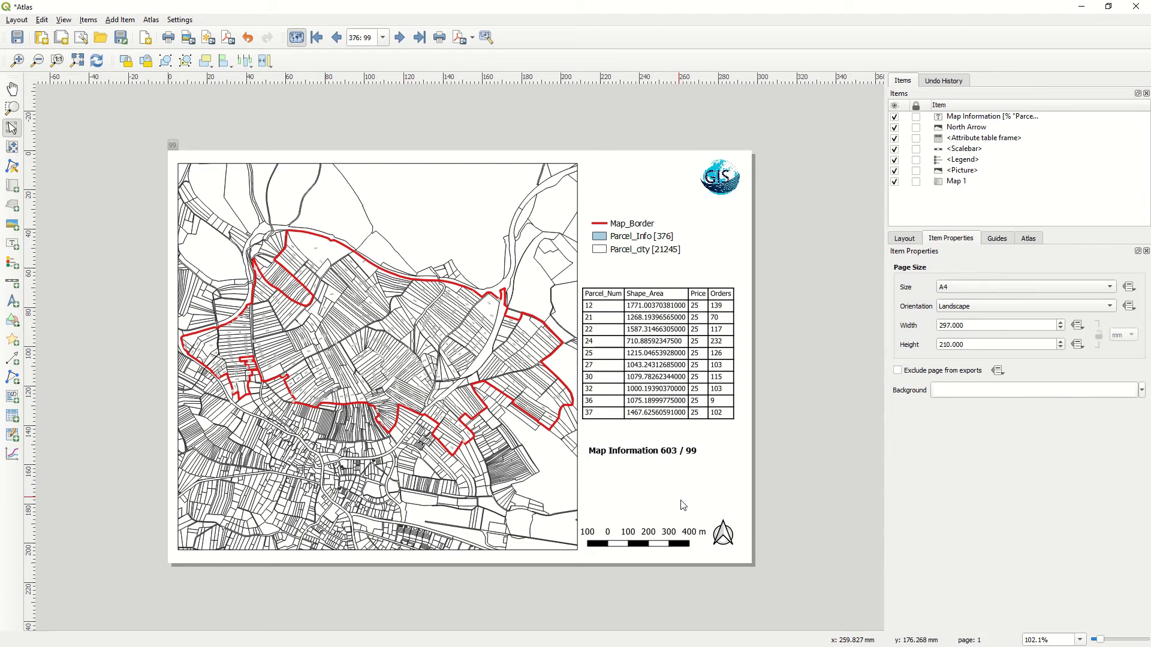
click(657, 455)
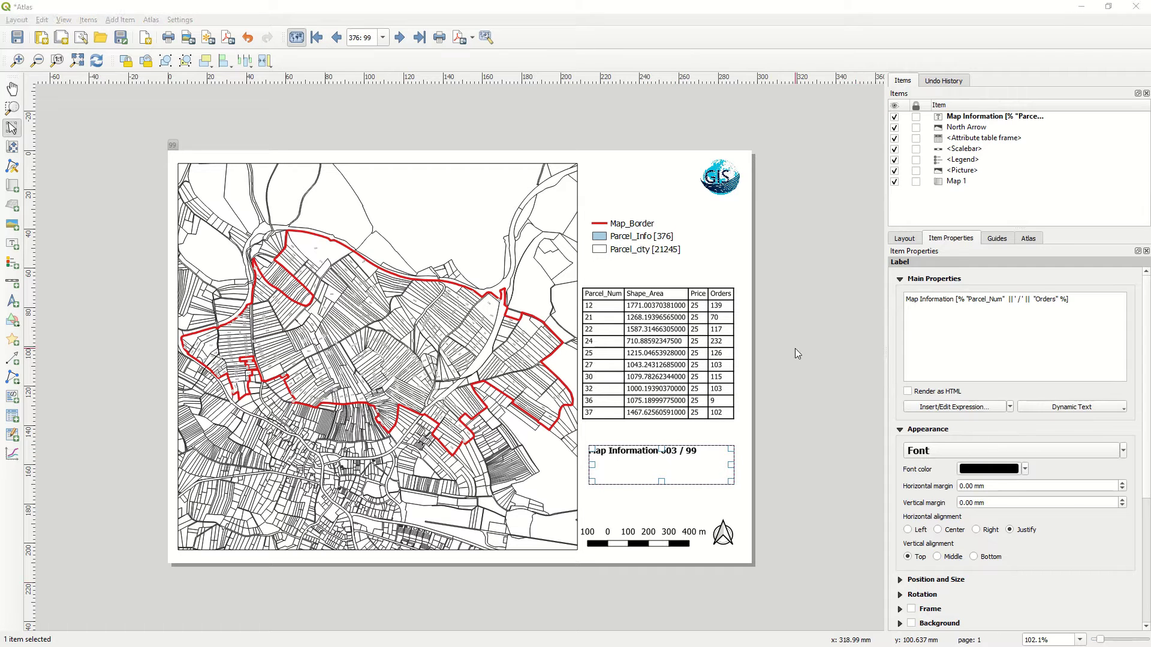
Change the attribute table's Price column to an expression that appends a space and the unit '€/m²' to each price.
click(672, 364)
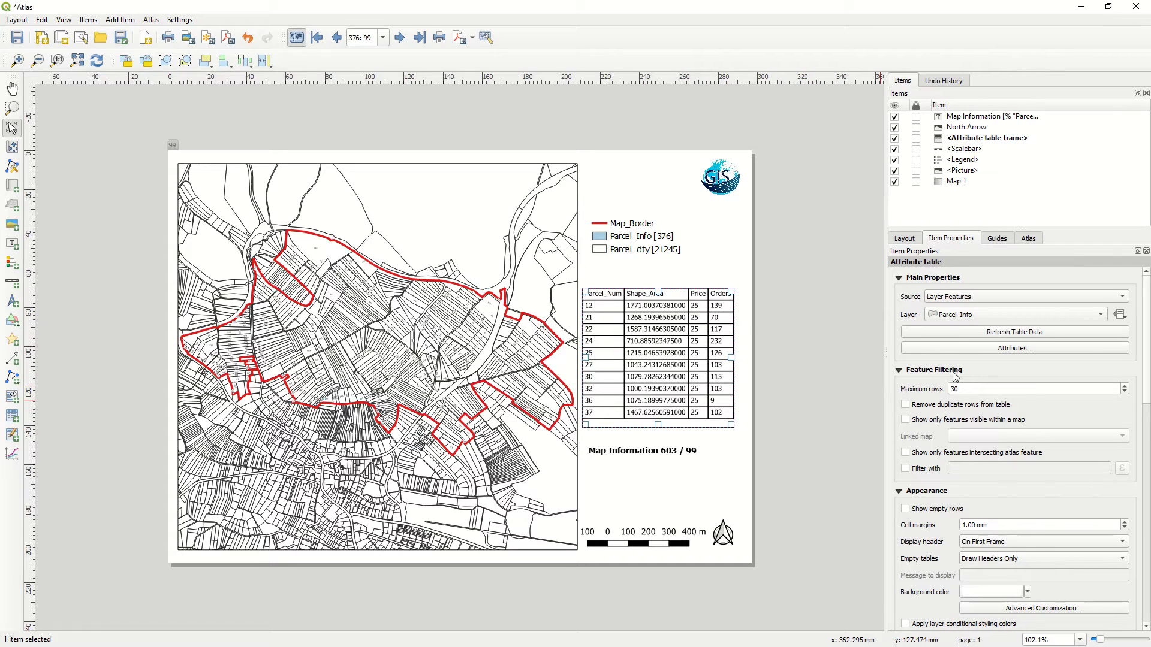
click(1017, 350)
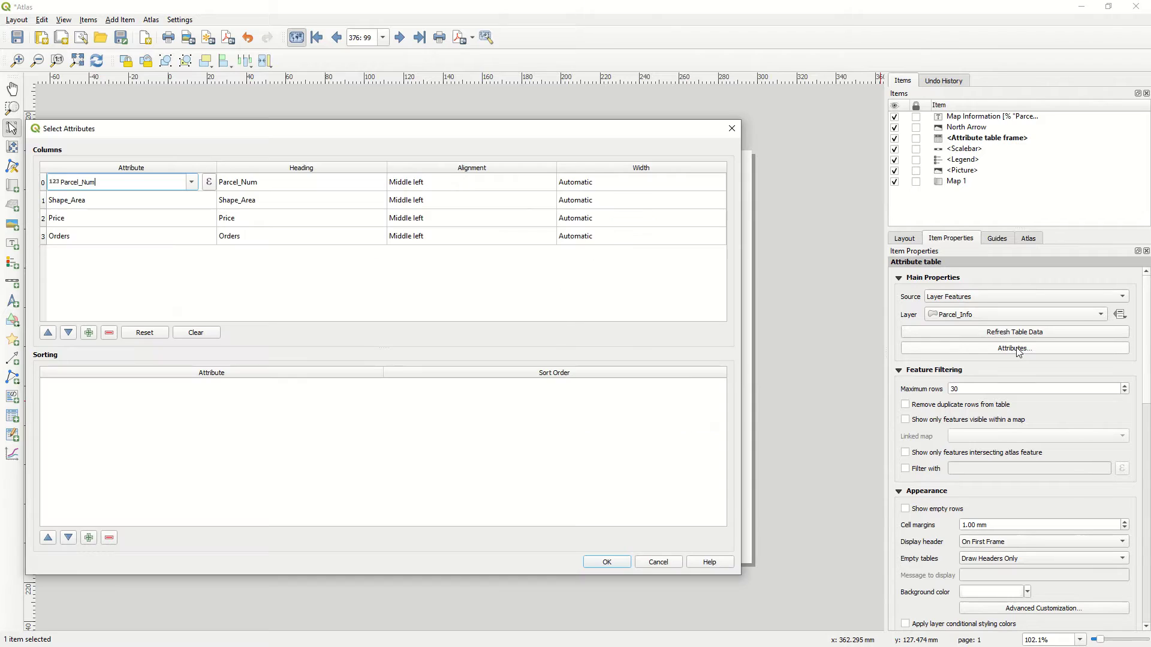
double_click(101, 223)
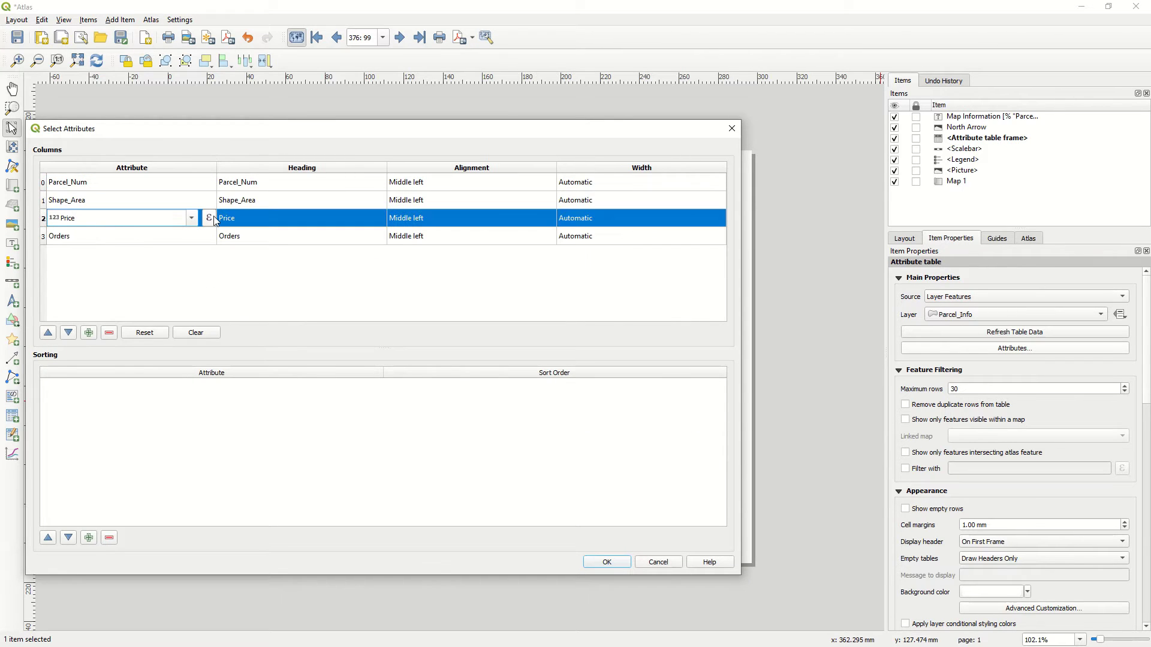
click(209, 218)
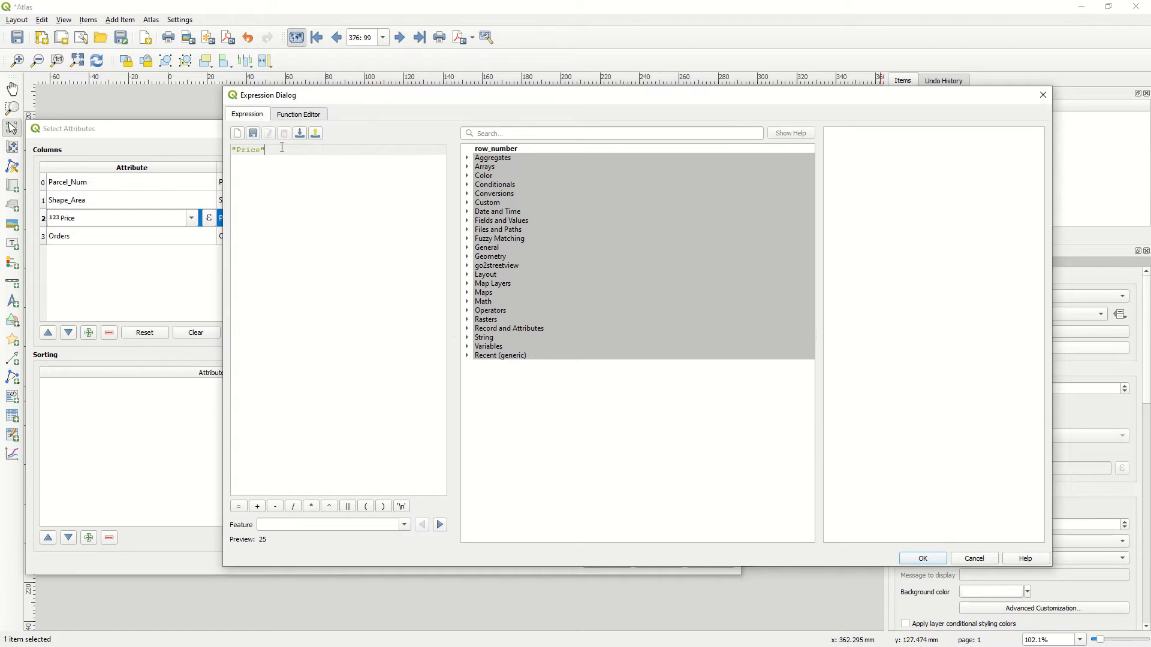
click(348, 507)
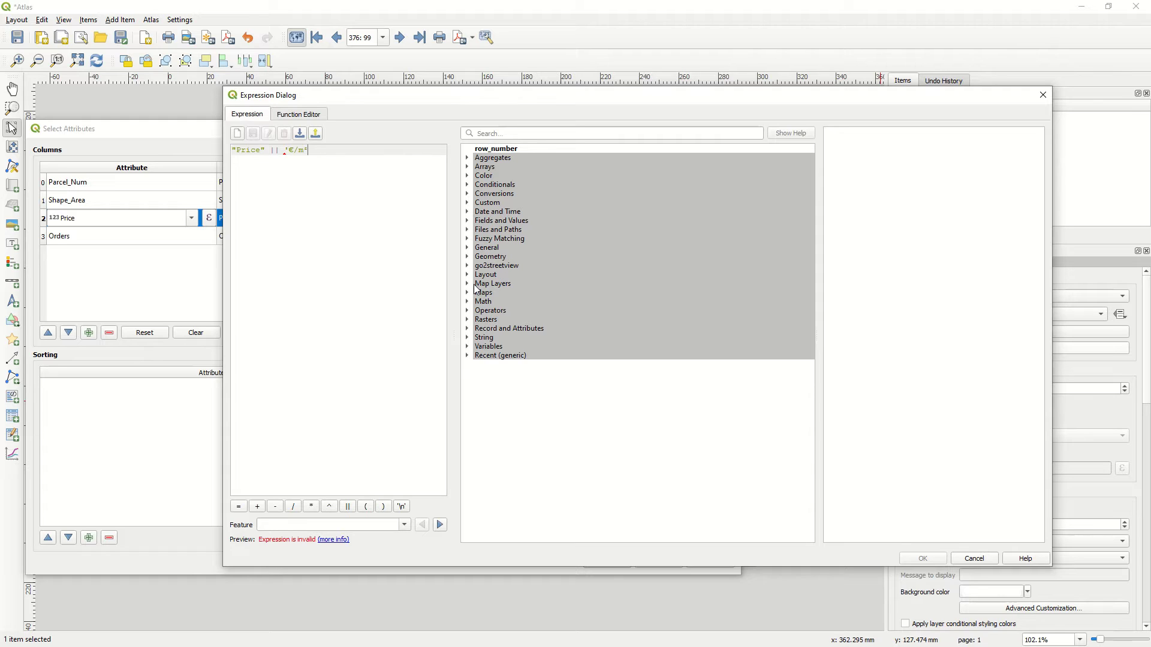
text(')
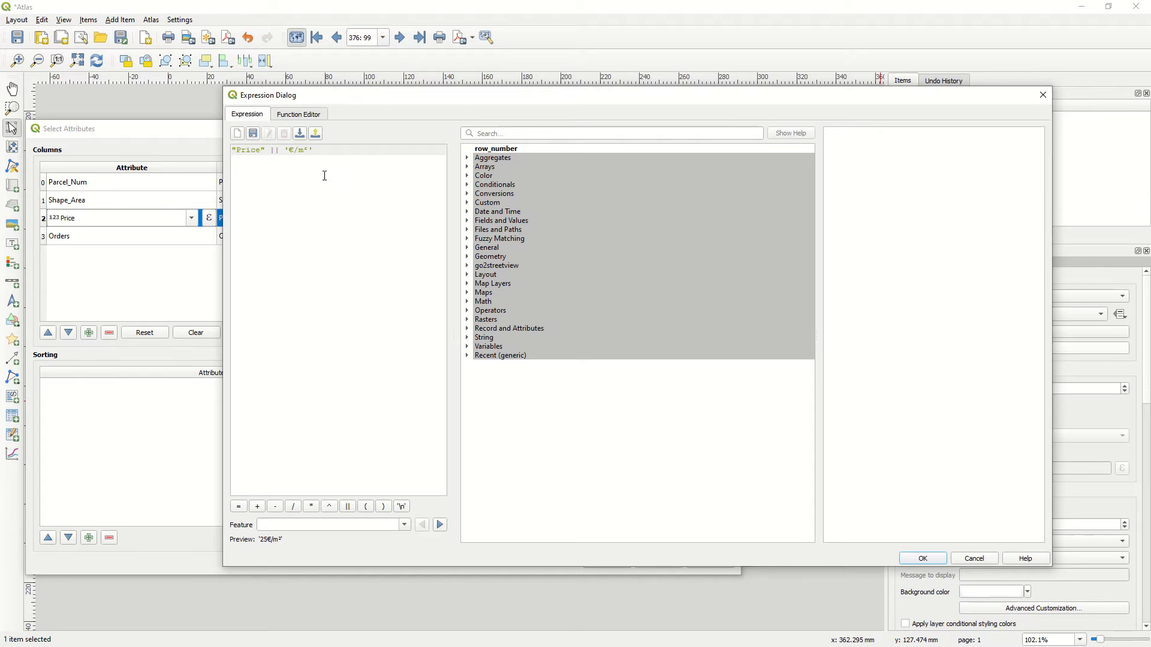
click(347, 507)
key(BackSpace)
click(923, 559)
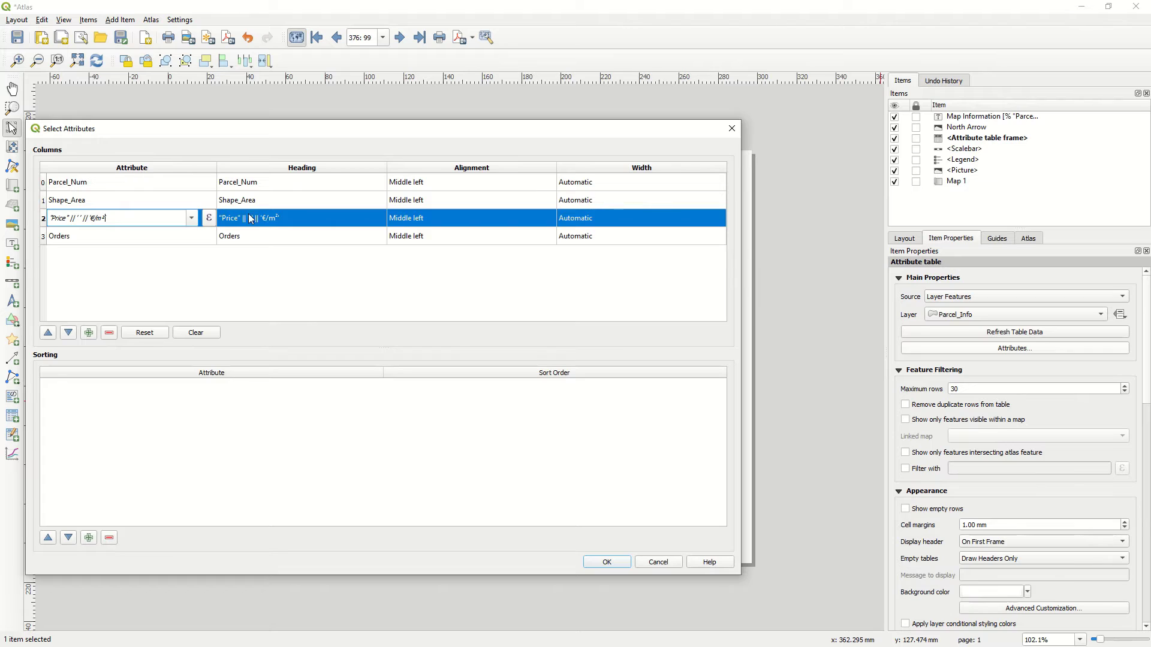
Shorten the price column's heading to Price and apply the column settings to the attribute table.
double_click(311, 217)
drag(275, 218, 240, 220)
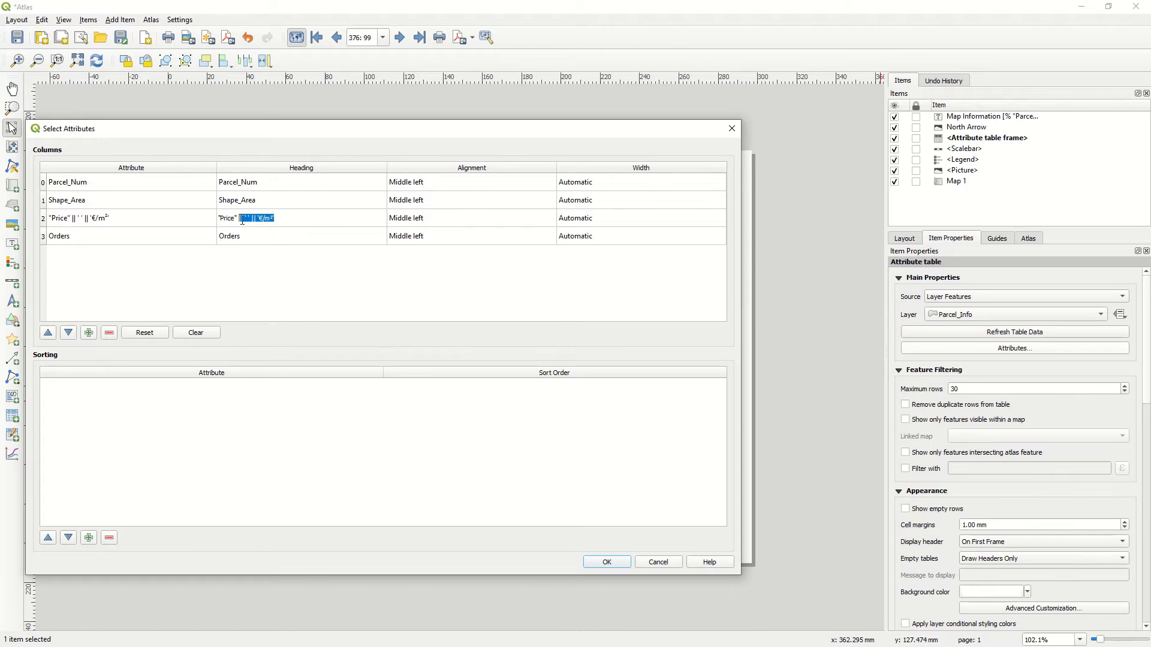
key(BackSpace)
click(609, 564)
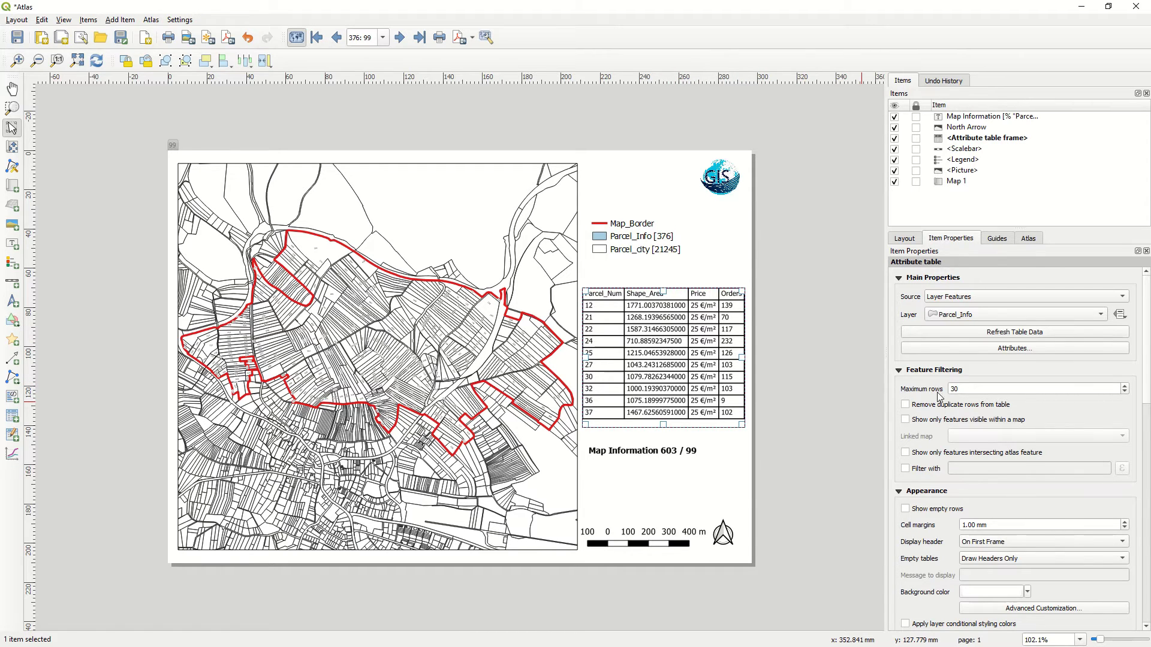
click(905, 469)
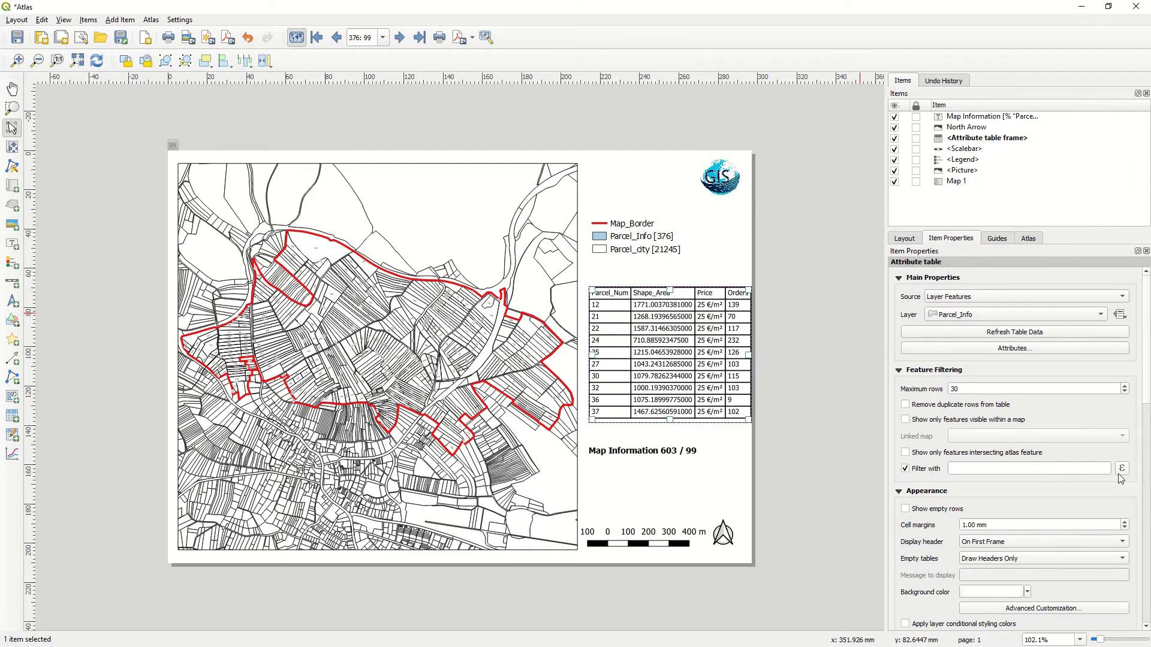
click(1122, 468)
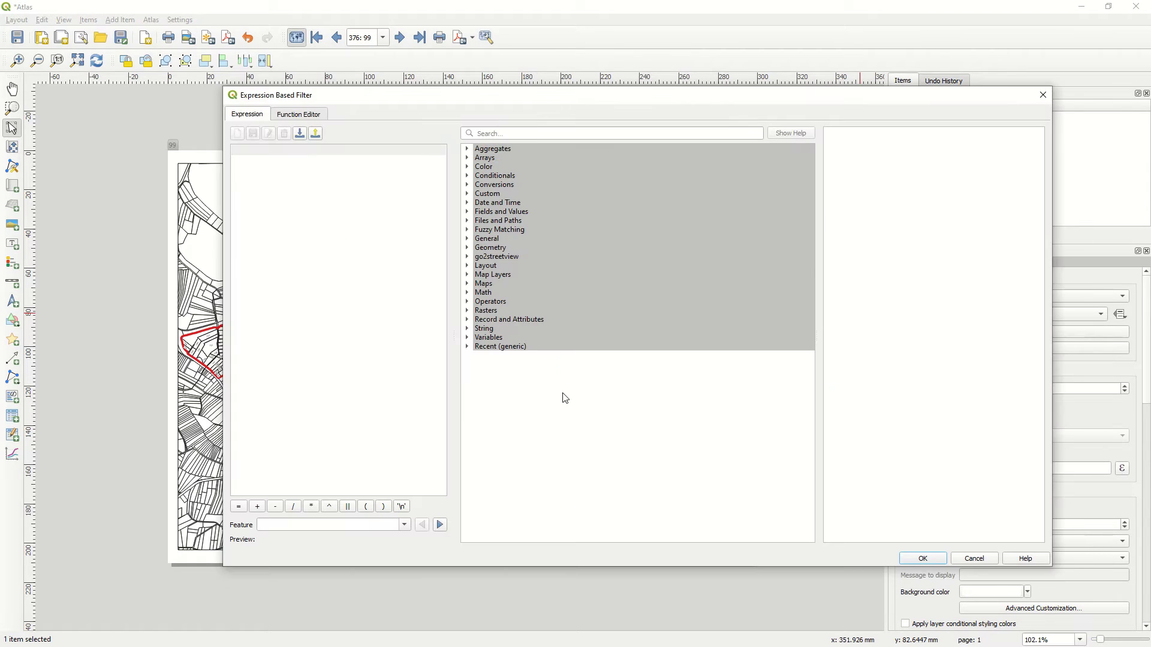
click(467, 347)
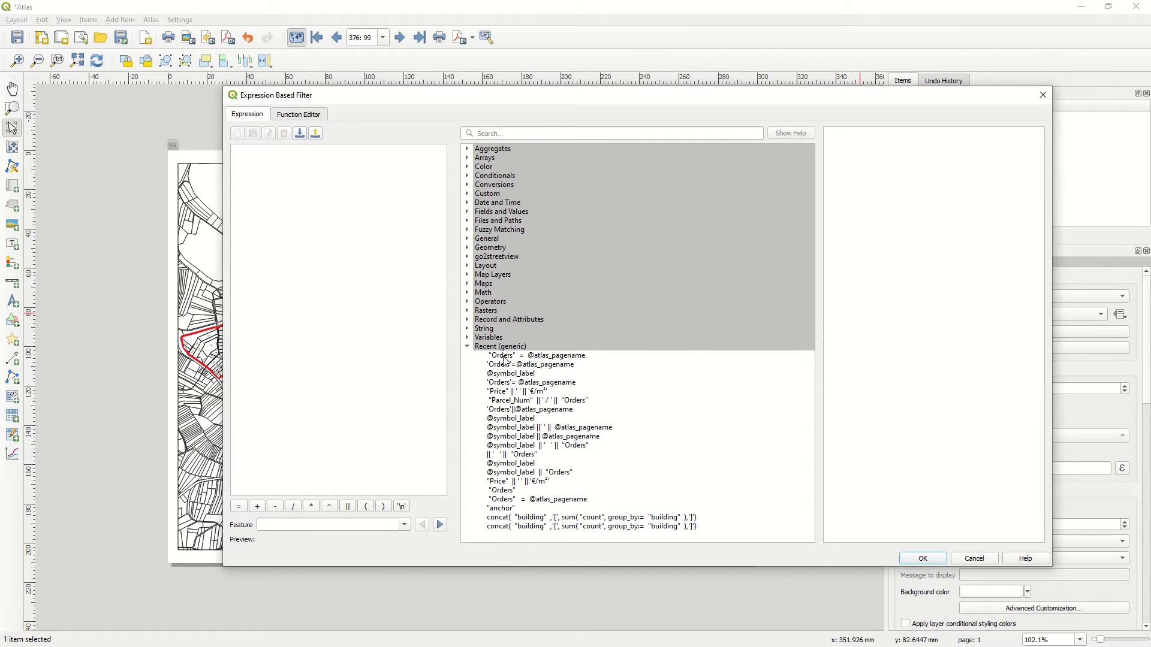
click(538, 357)
double_click(539, 357)
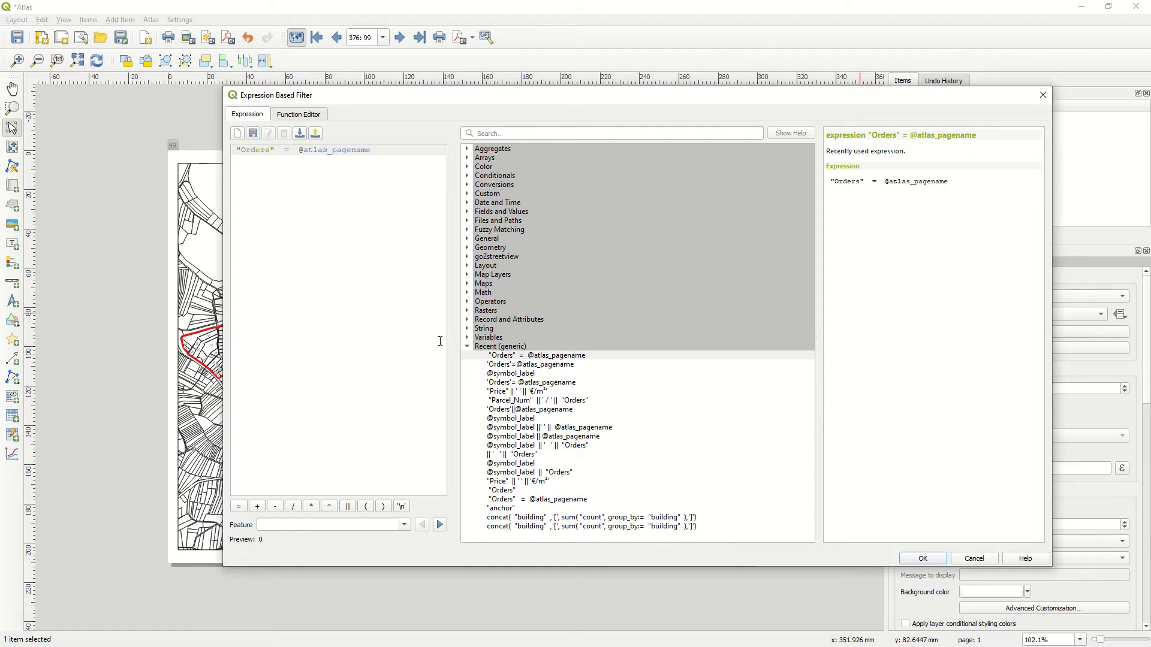
click(933, 558)
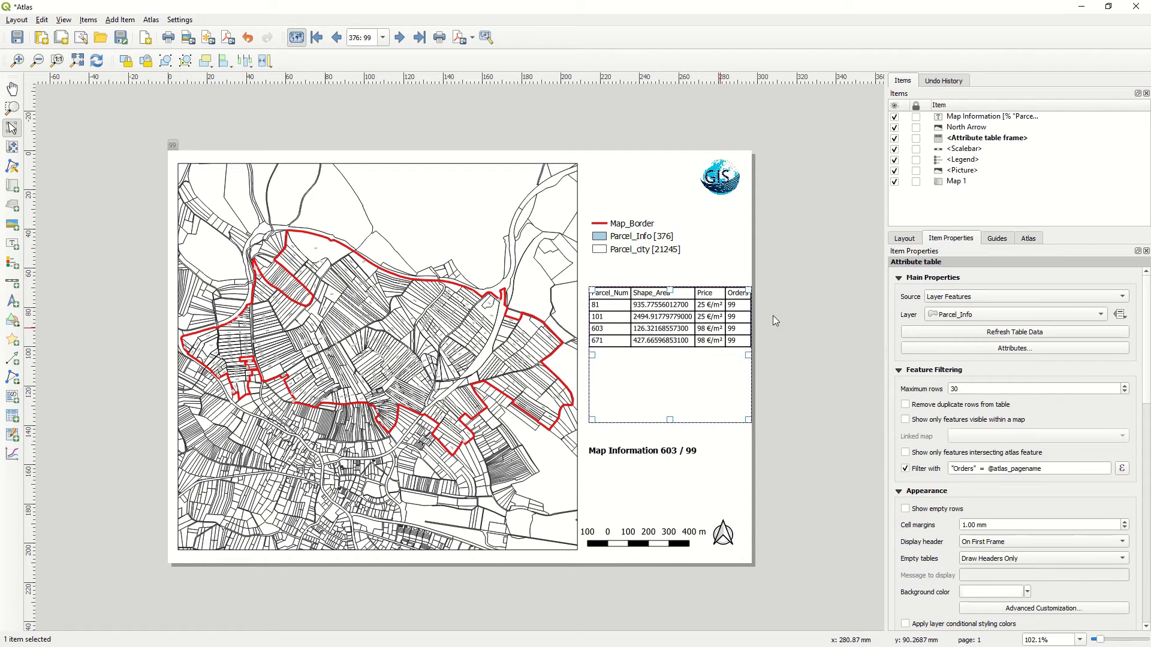
Switch to the main QGIS window and change the Parcel_Info layer's symbology to Rule-based.
key(alt+Tab)
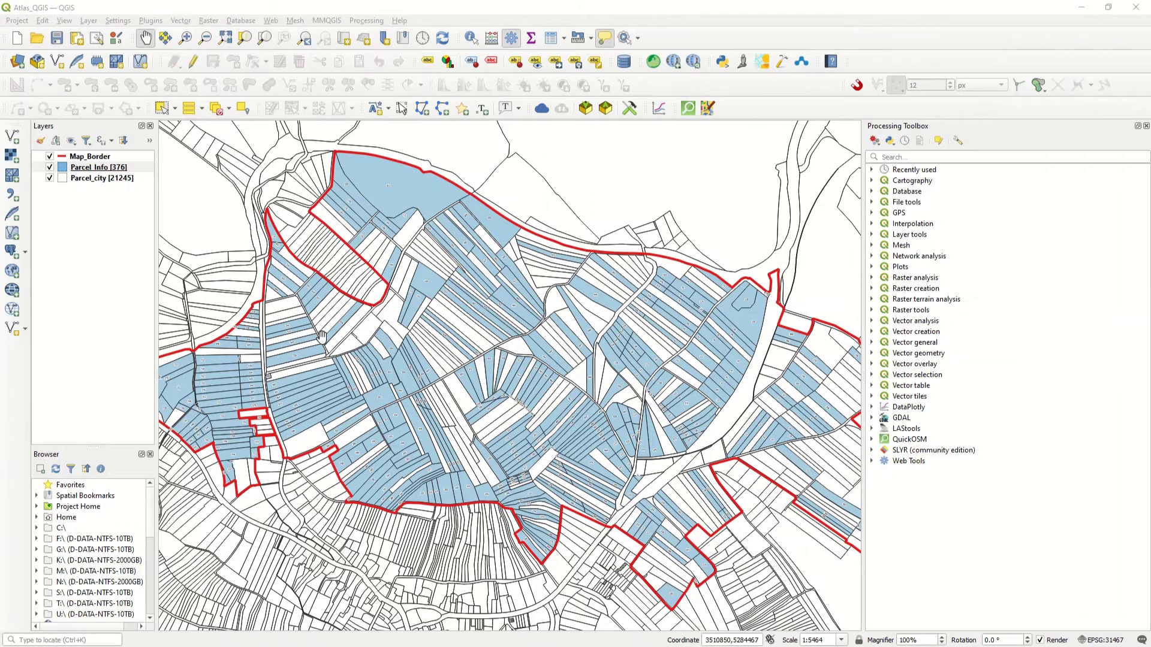
right_click(92, 172)
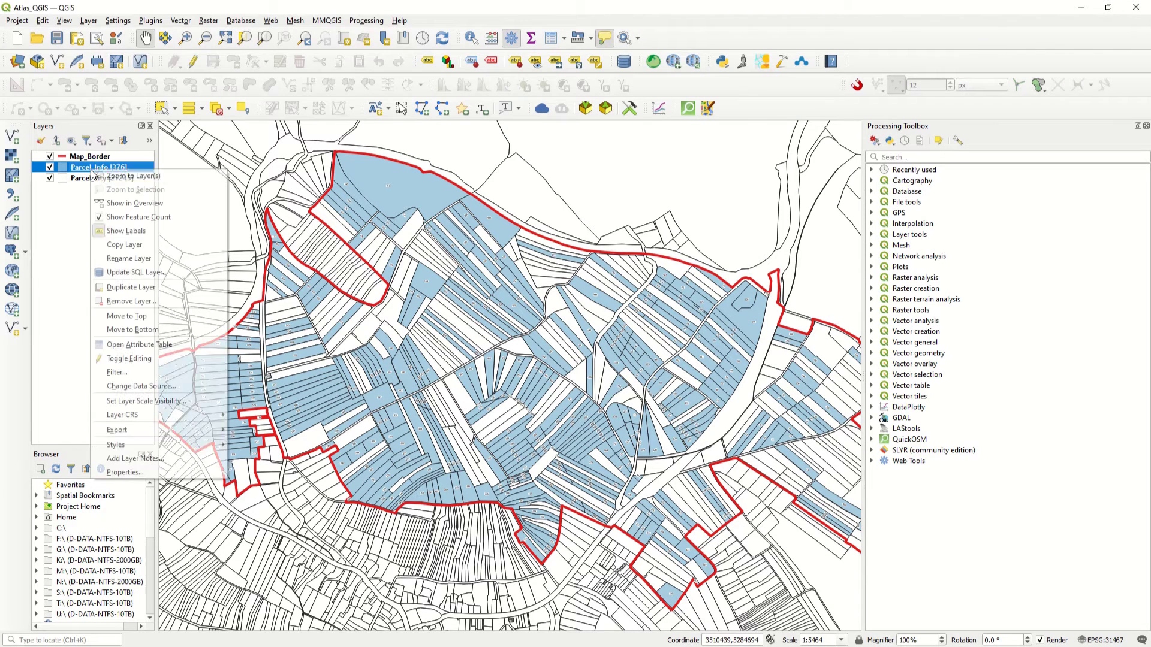
click(142, 475)
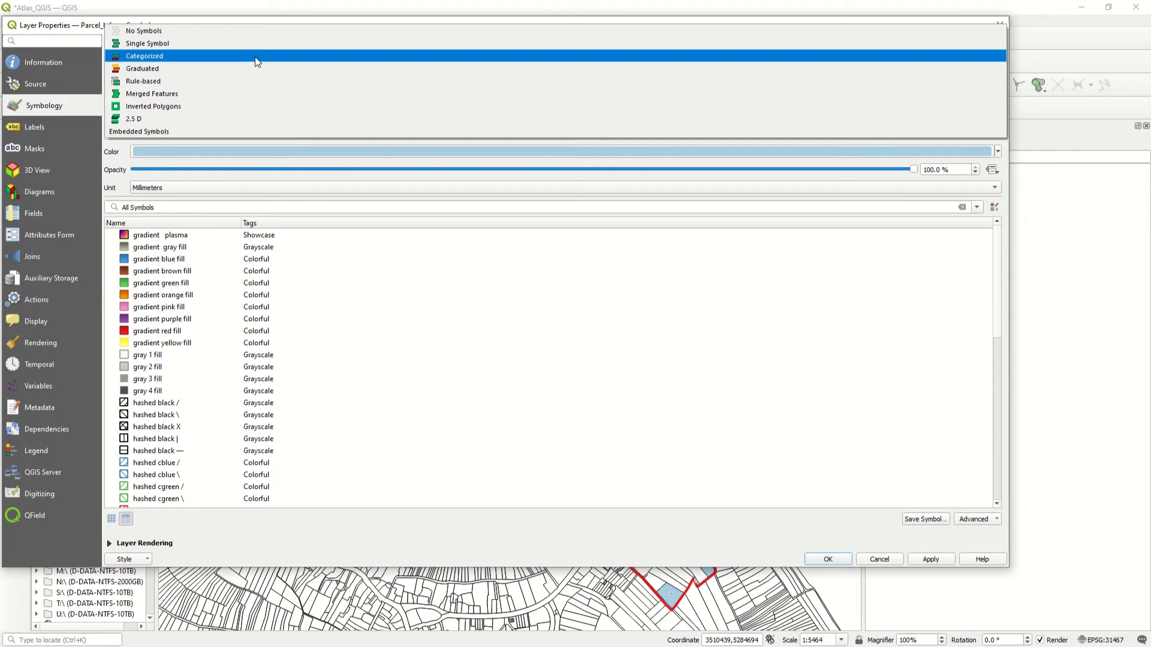
click(277, 80)
double_click(385, 72)
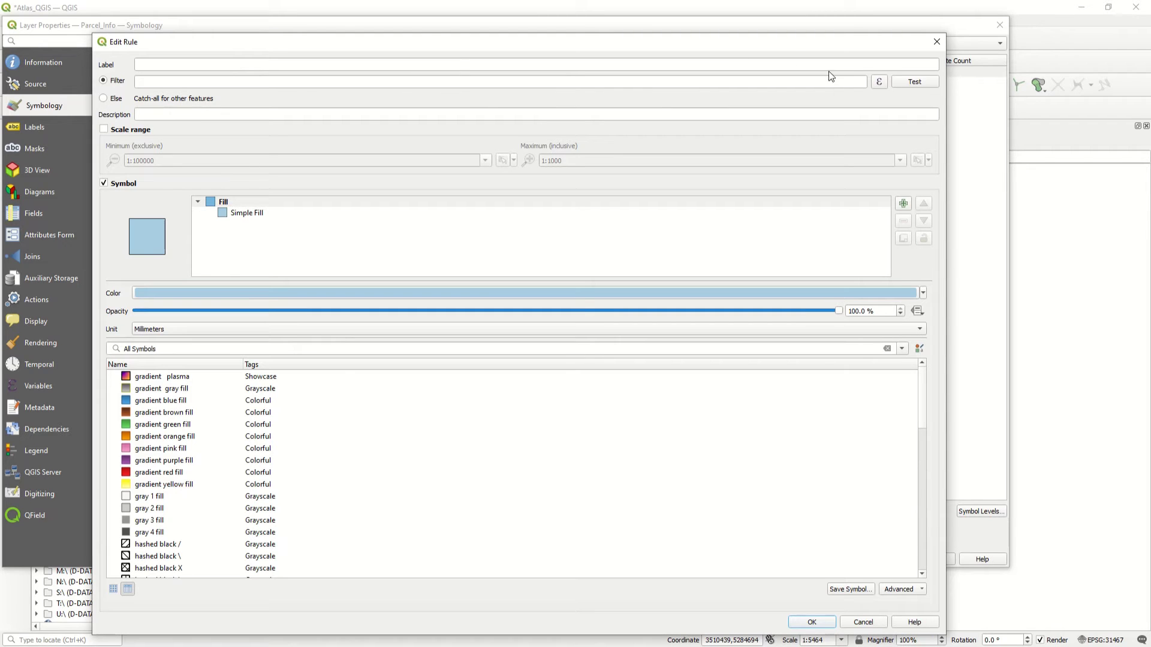
click(879, 83)
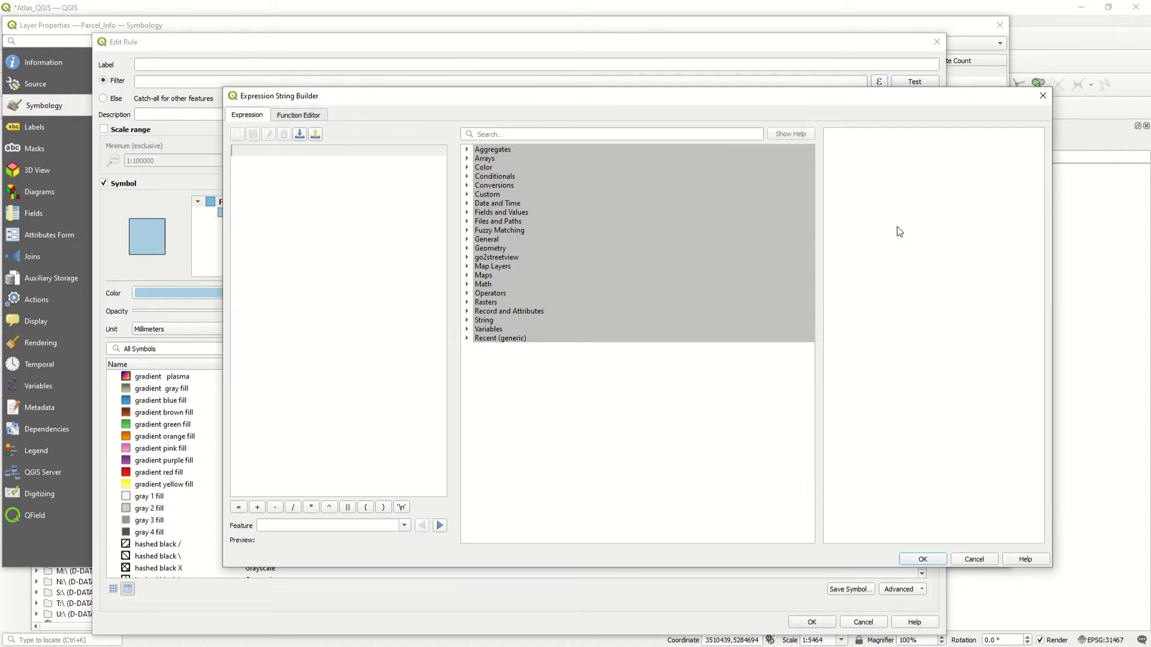
click(466, 339)
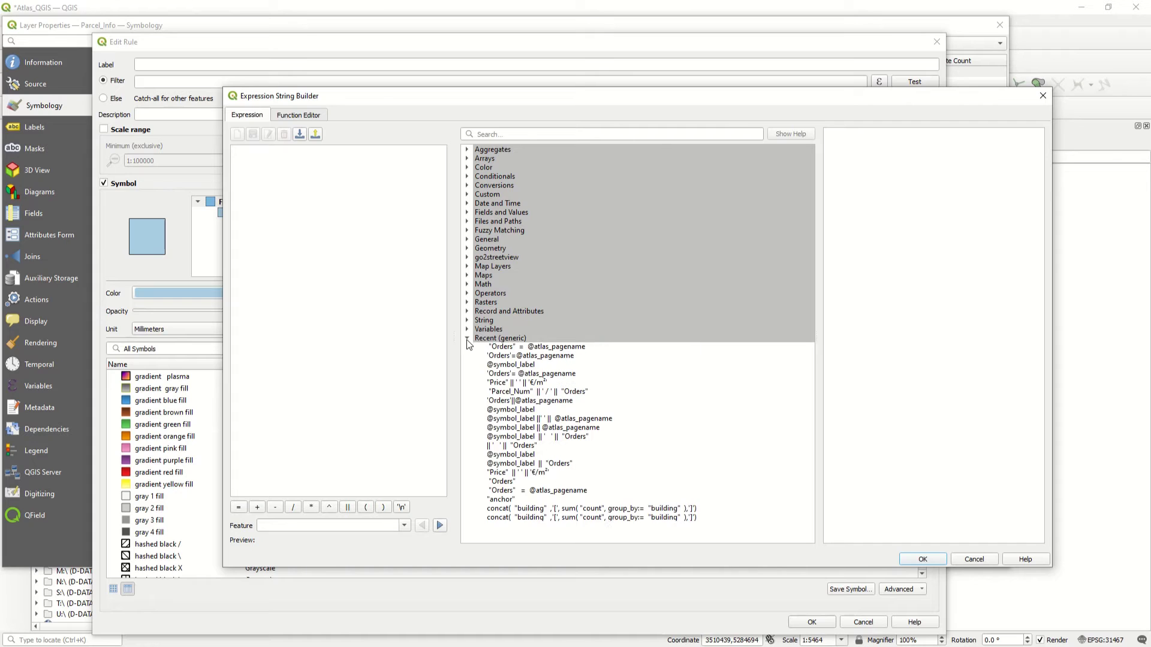
double_click(529, 347)
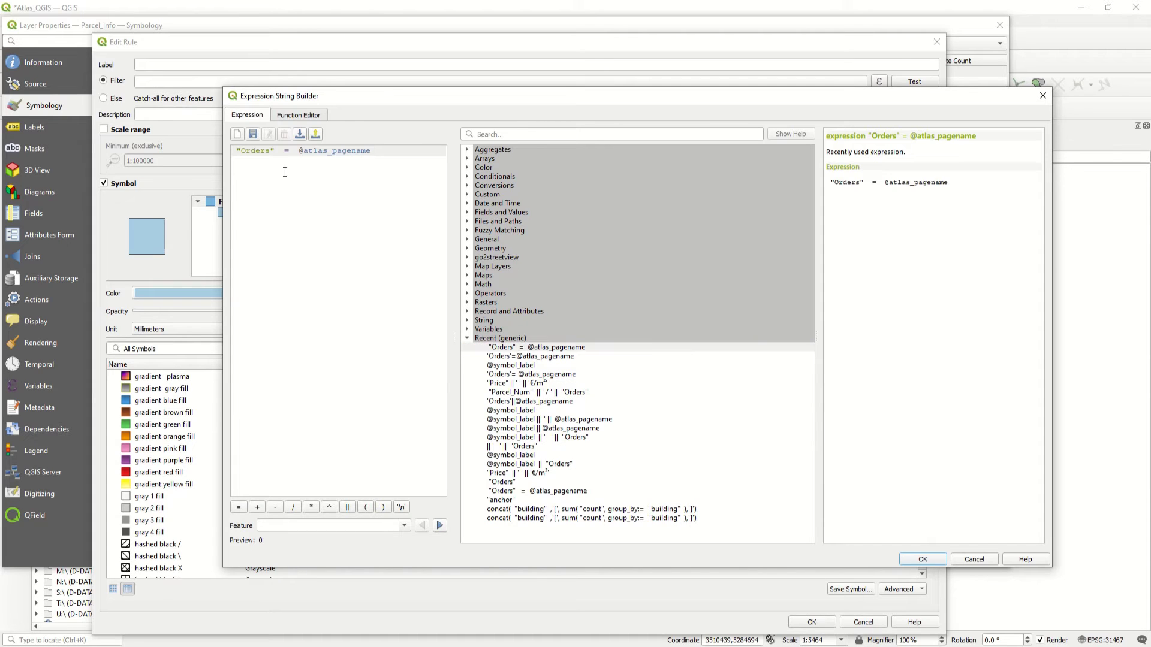
click(917, 561)
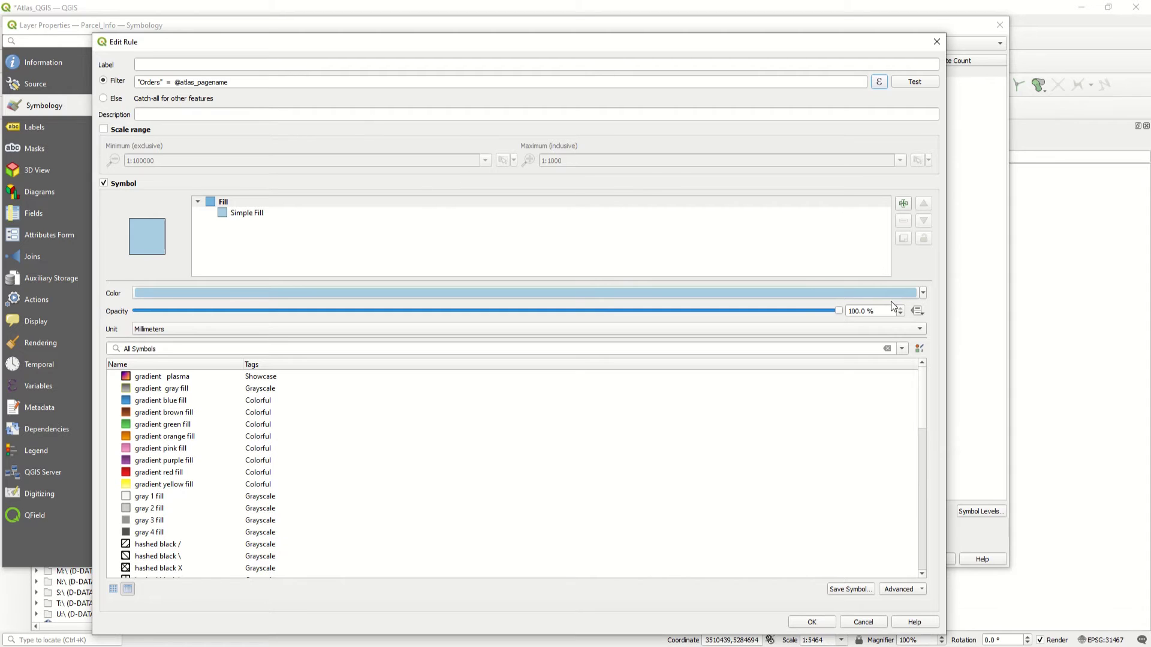
Set the filtered rule's Simple Fill color to light yellow and save the rule.
click(247, 215)
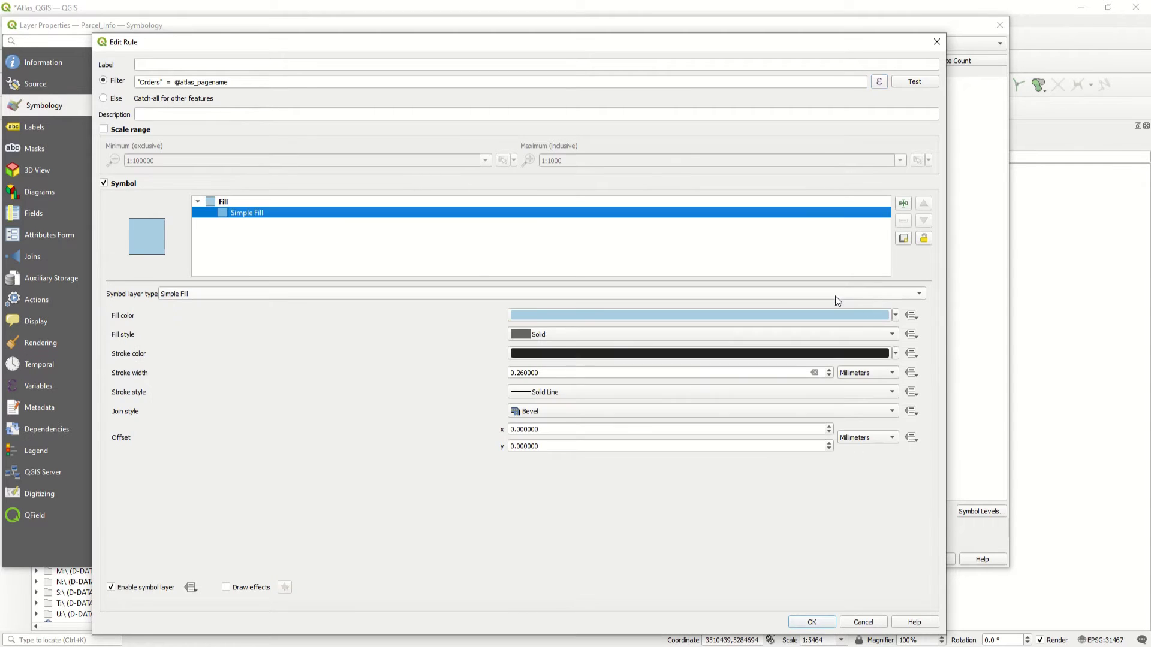
click(895, 315)
click(595, 350)
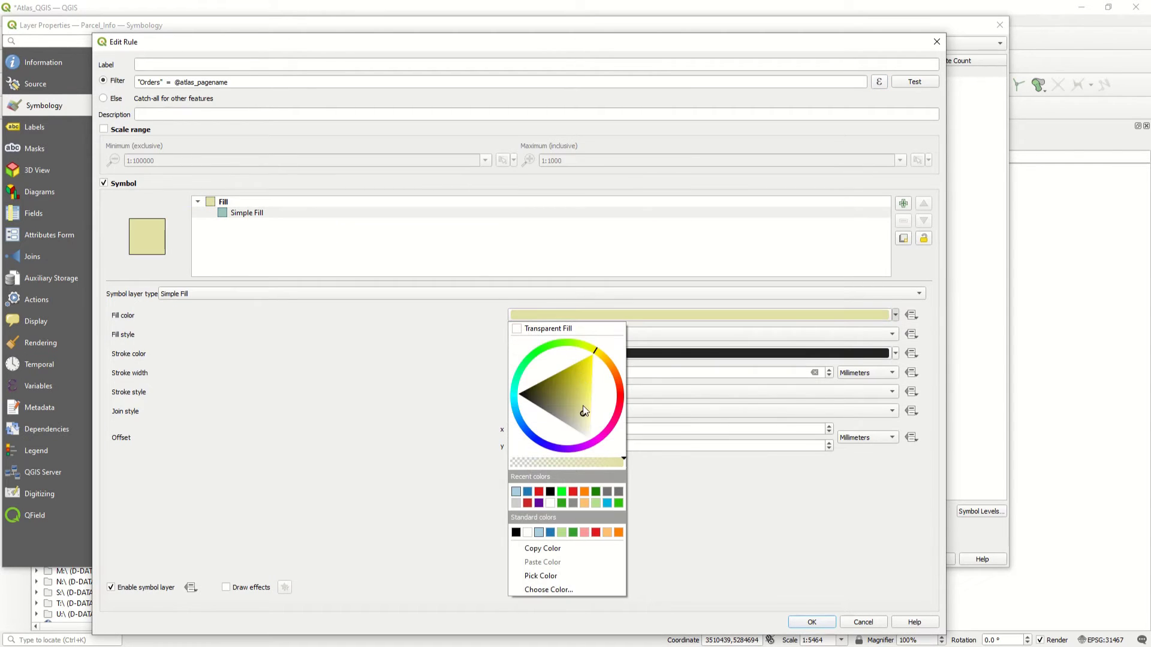
click(591, 401)
drag(603, 406, 606, 416)
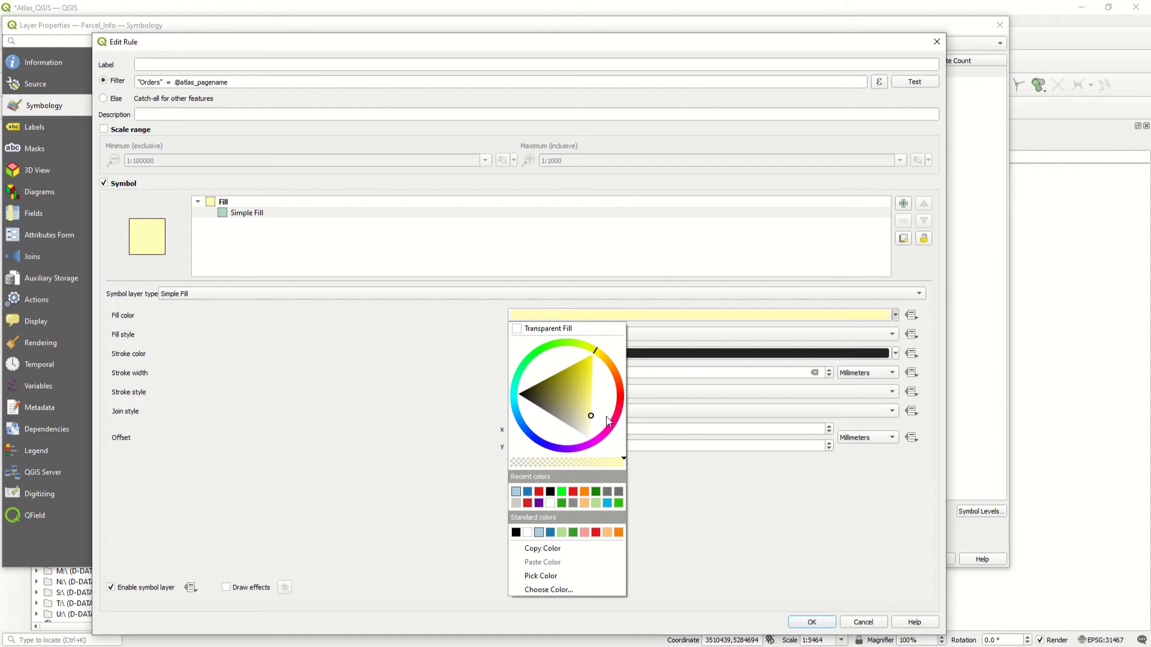
click(812, 622)
Label the yellow symbology rule "Parcel Orders".
double_click(180, 77)
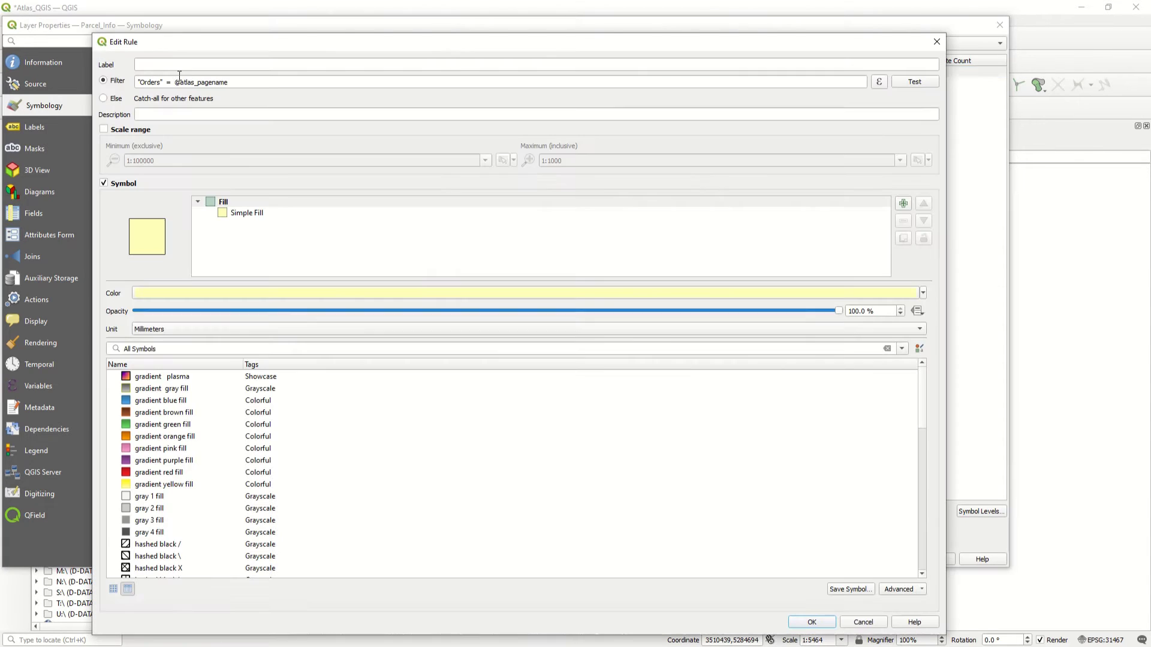
click(199, 63)
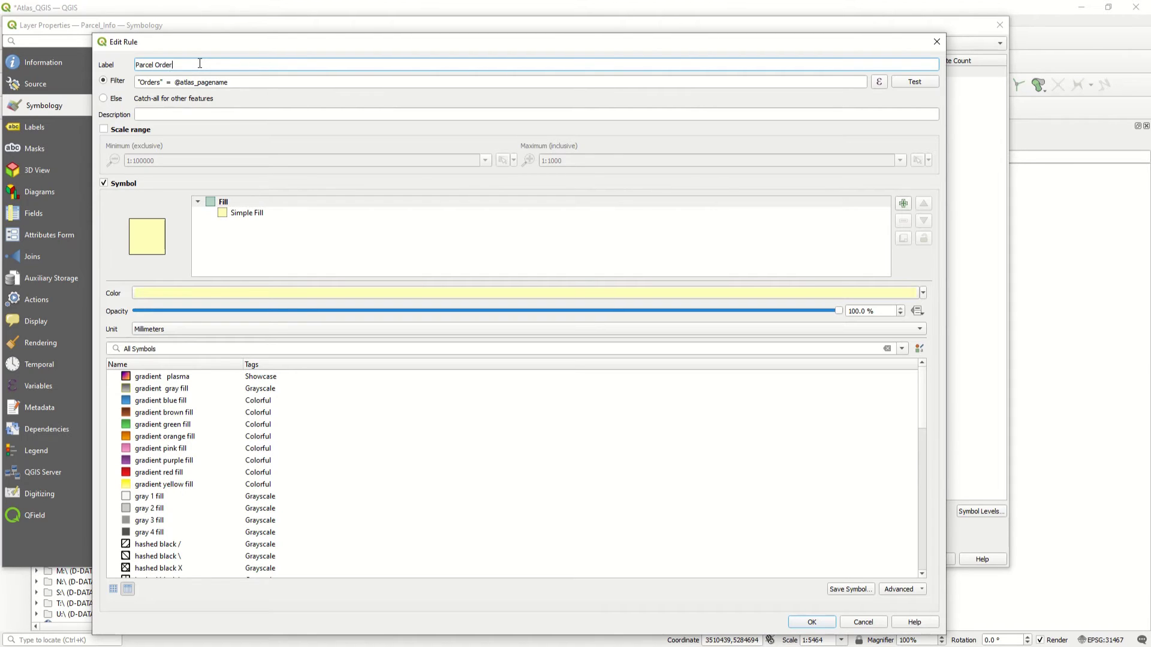
text(s)
click(819, 625)
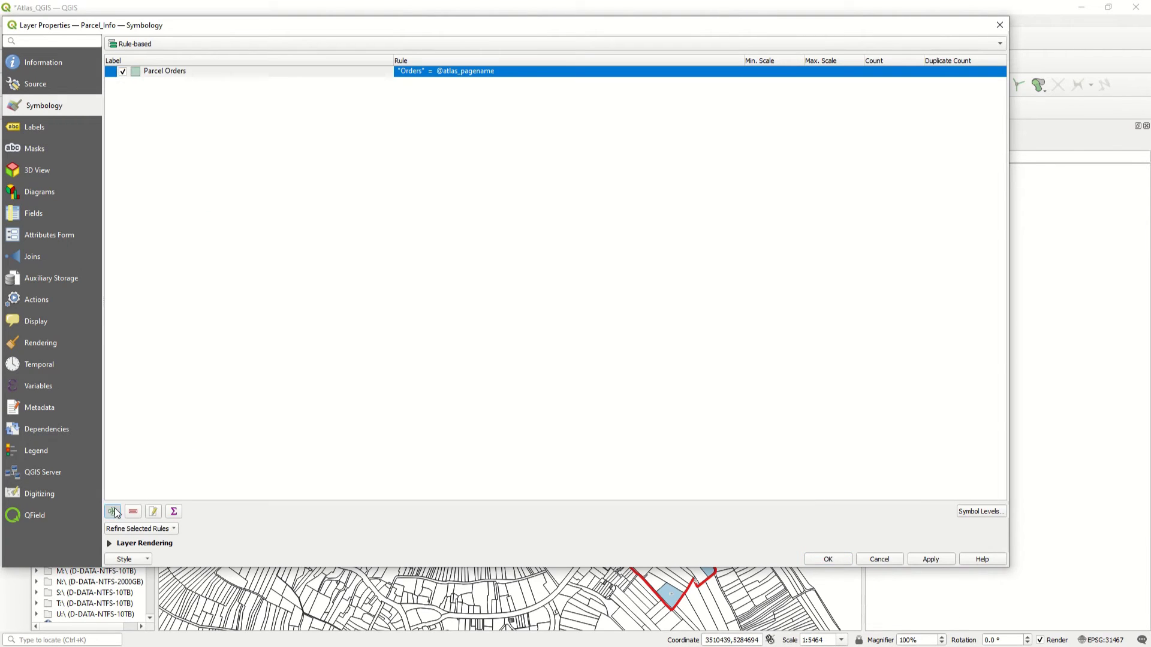
Add an Else rule with a light blue fill for all other parcels and apply the layer symbology.
click(113, 512)
click(105, 98)
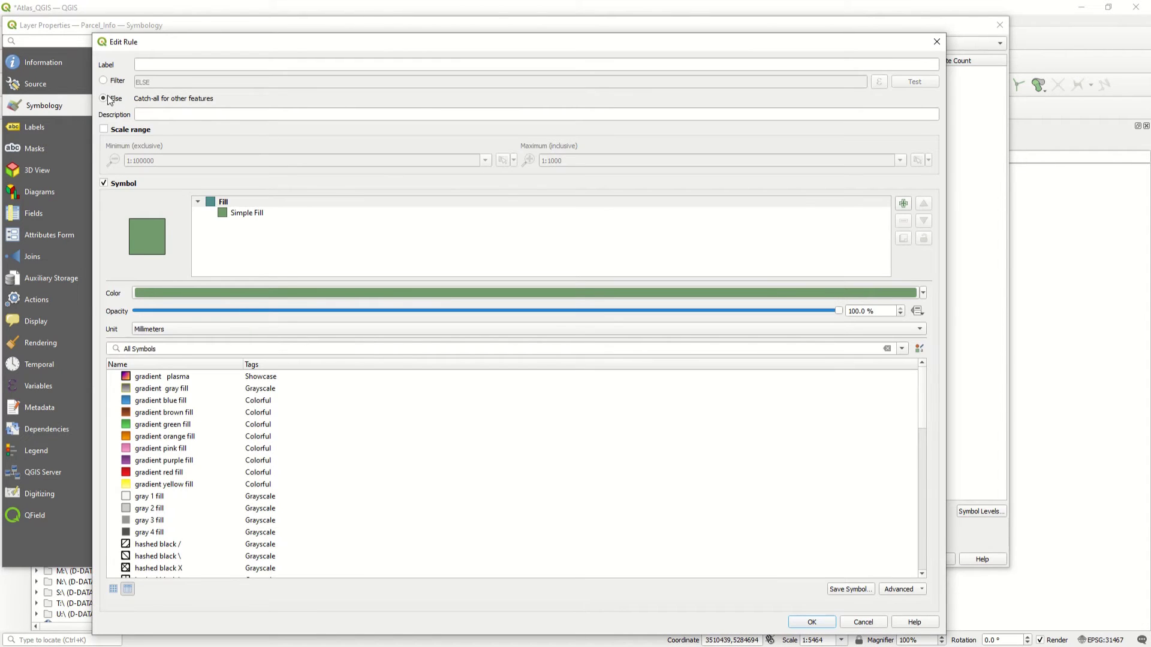
click(254, 214)
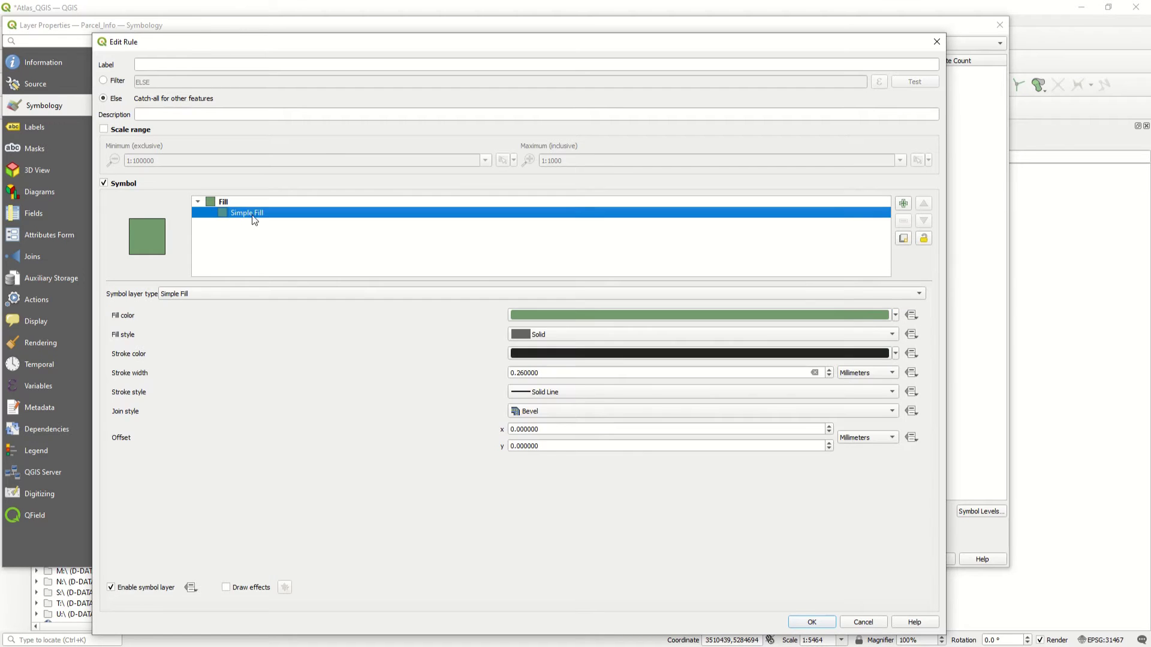
click(895, 315)
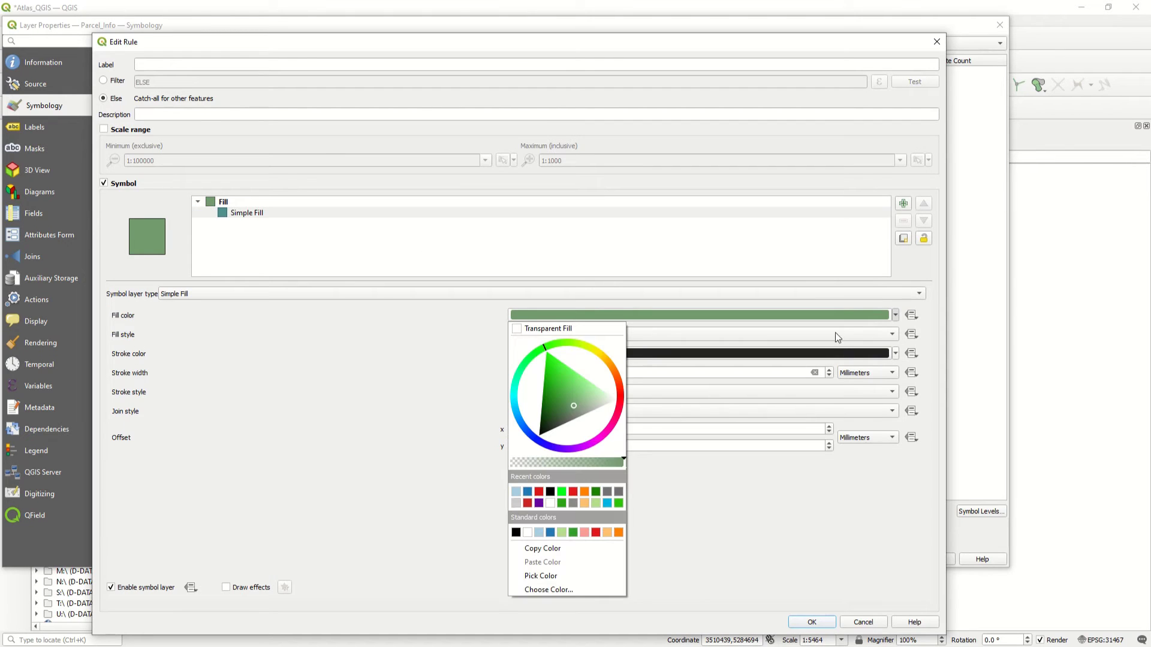
click(516, 491)
click(811, 622)
click(828, 559)
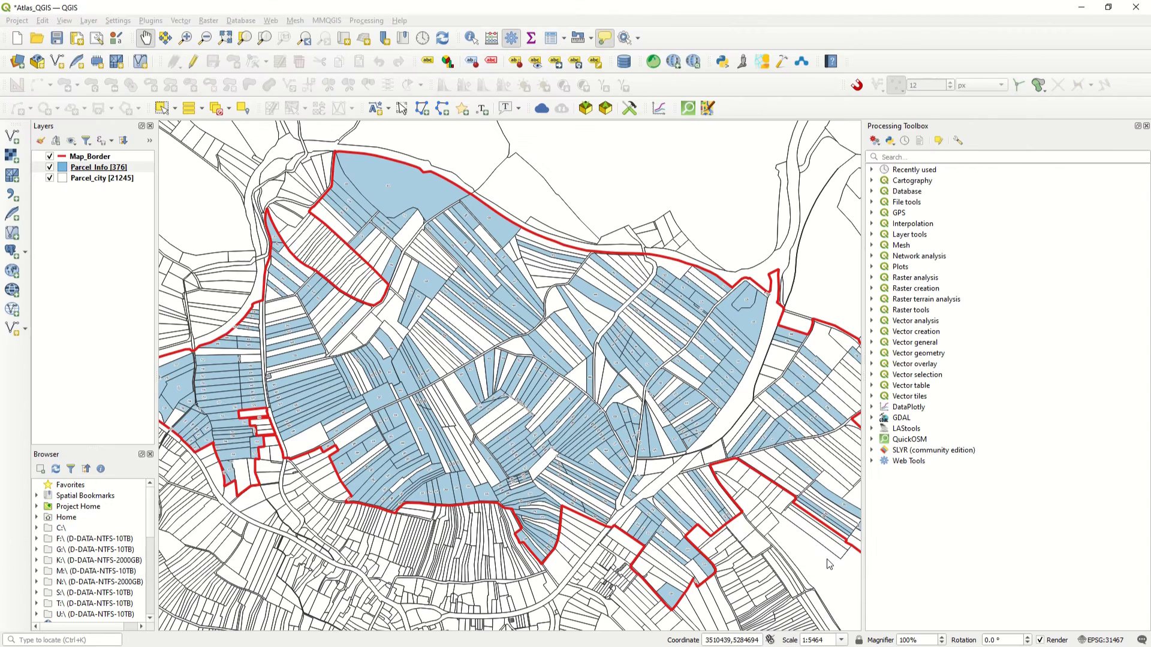
Check the restyled Parcel_Info parcels on the map and reopen the Atlas print layout.
drag(688, 474, 672, 476)
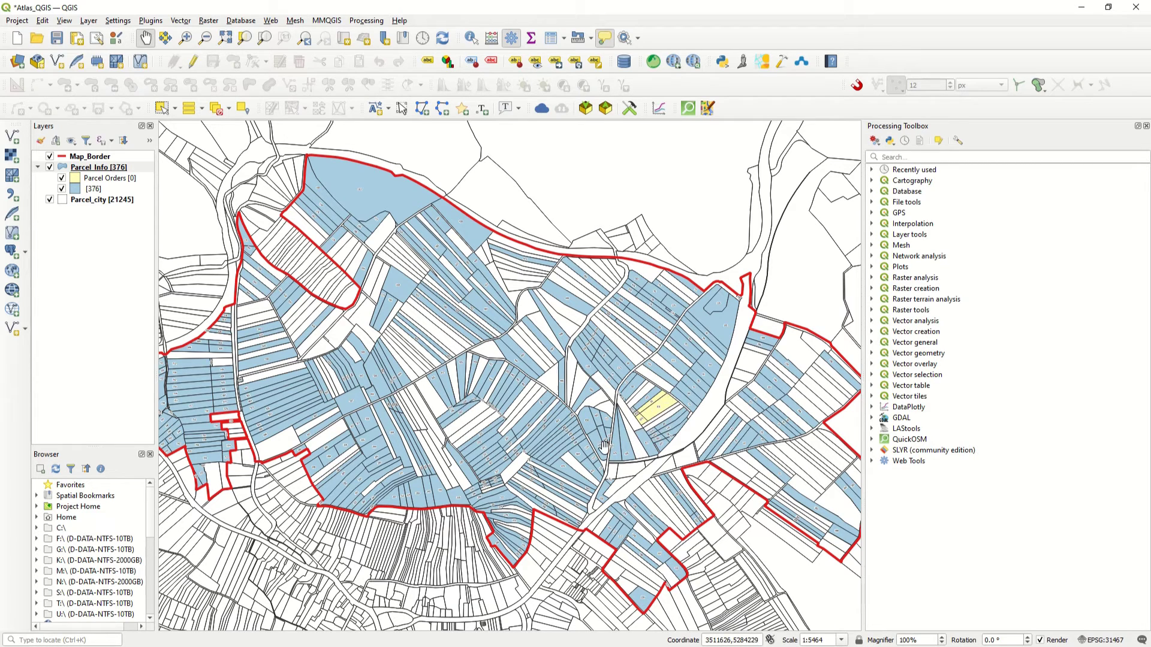
drag(651, 499, 633, 430)
drag(680, 356, 719, 410)
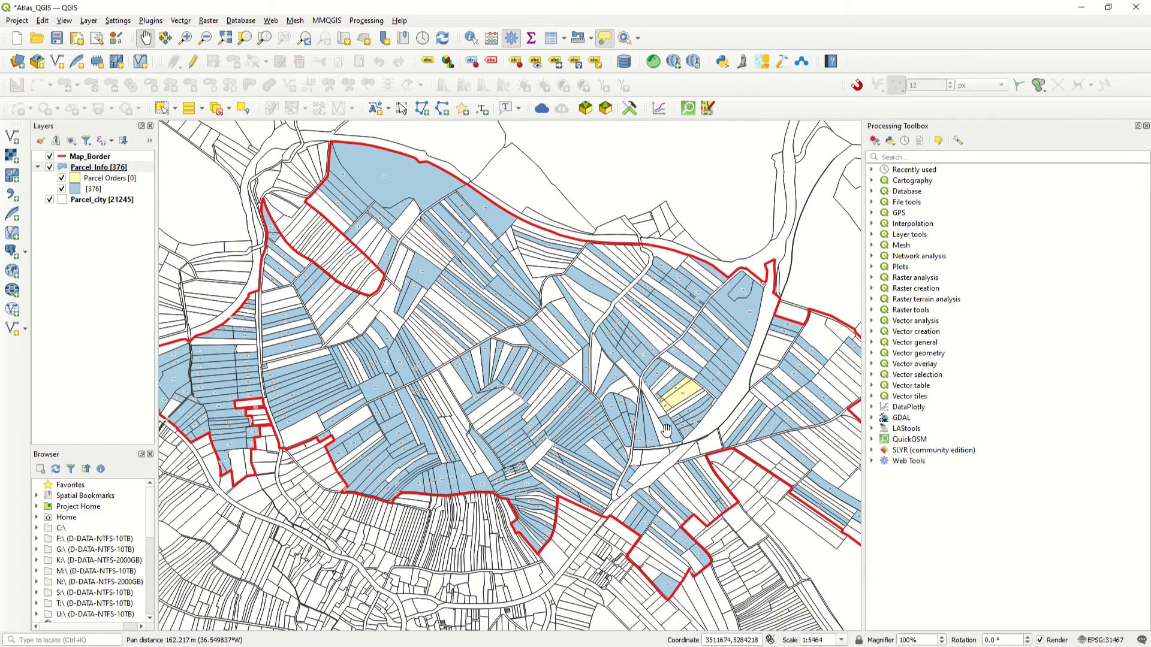
click(16, 22)
mouse_move(106, 260)
click(216, 261)
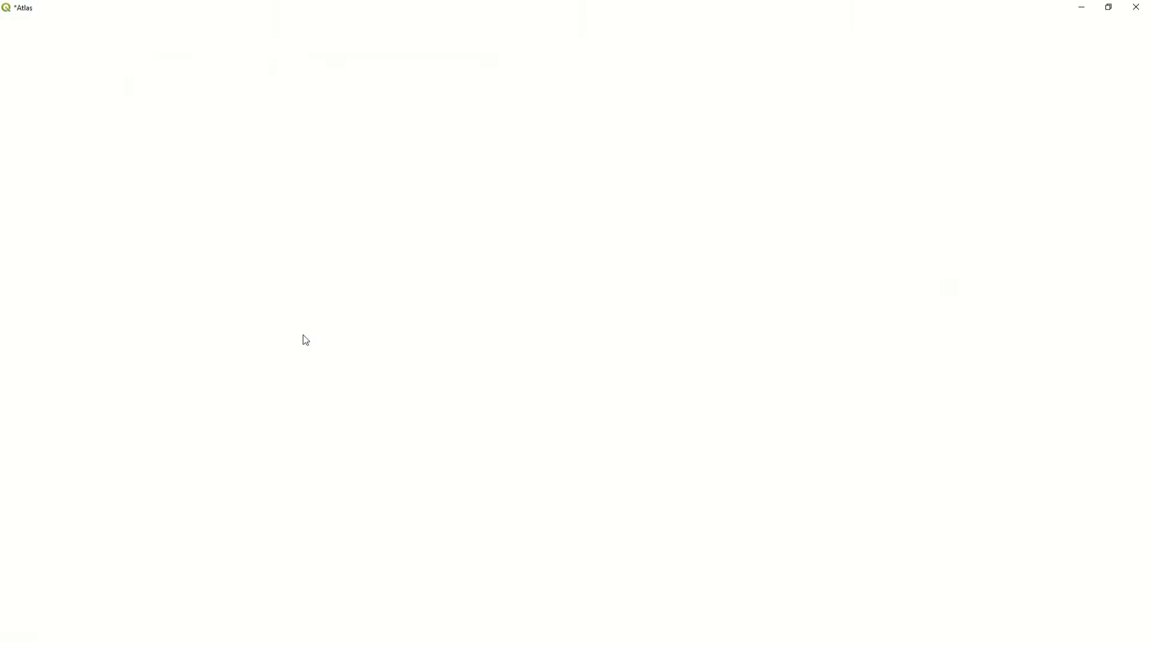
Refresh the layout view to redraw the map with the new parcel symbology.
click(237, 192)
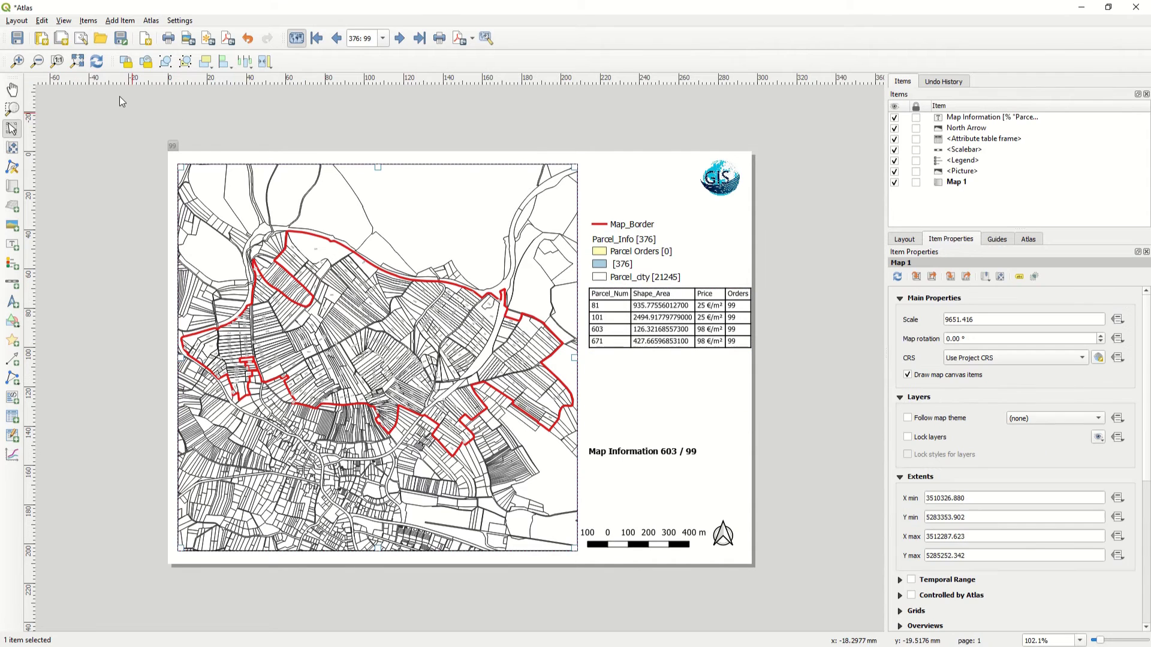
click(97, 62)
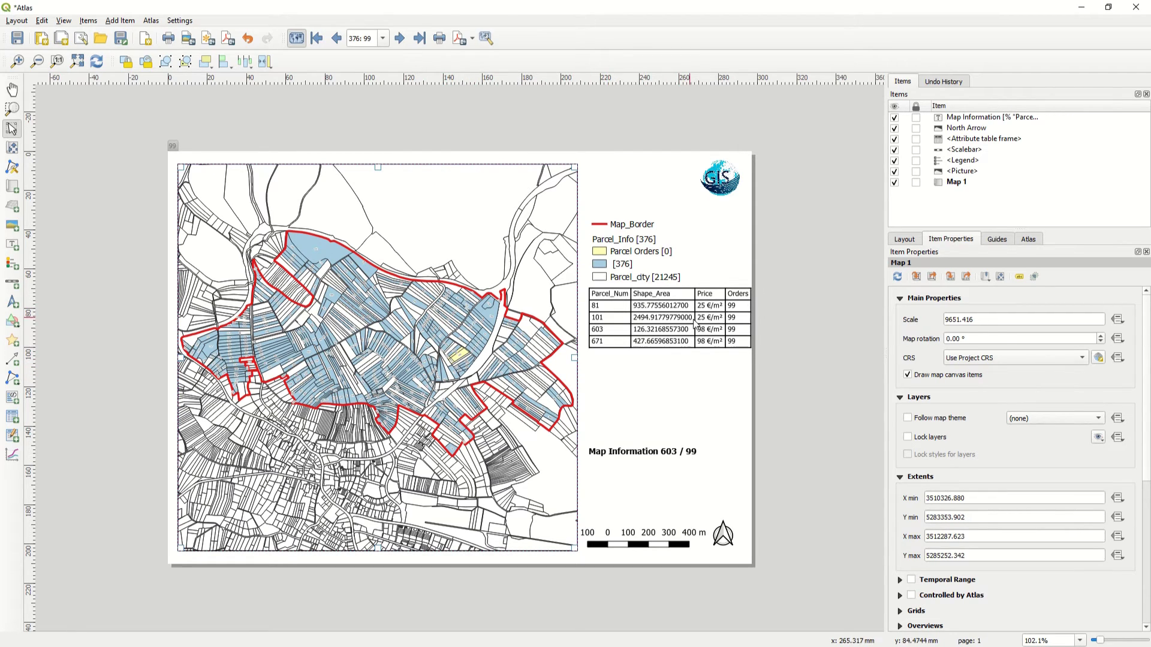
Turn off auto update for the legend and remove the Parcel_city entry and the unlabelled light blue class.
click(628, 260)
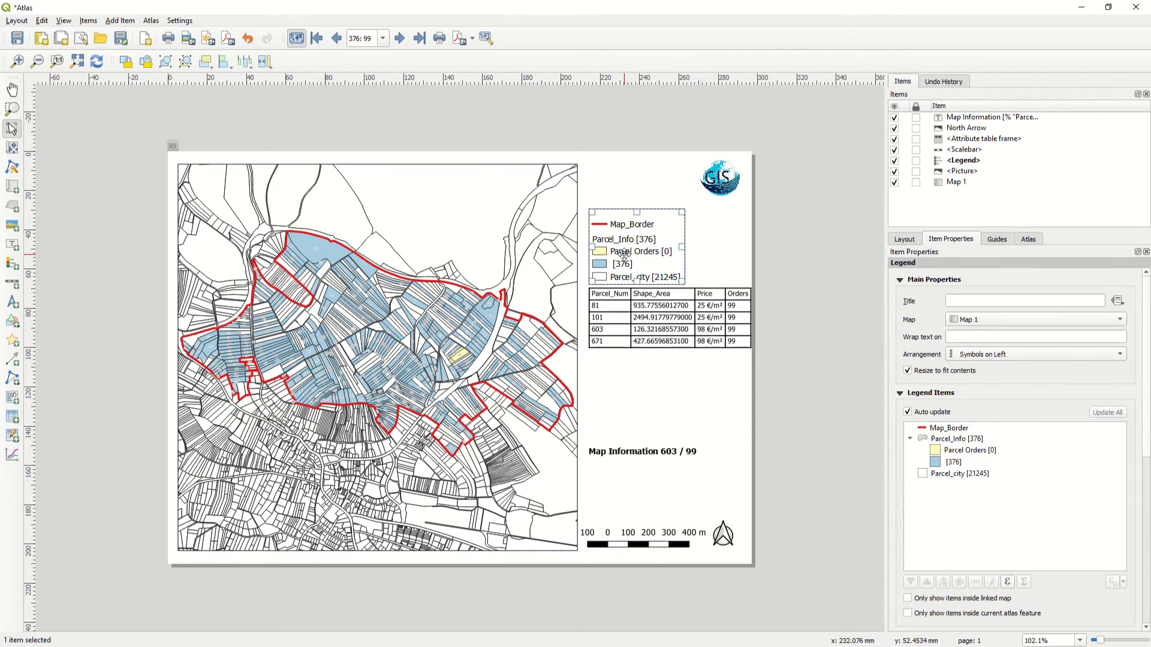
click(974, 473)
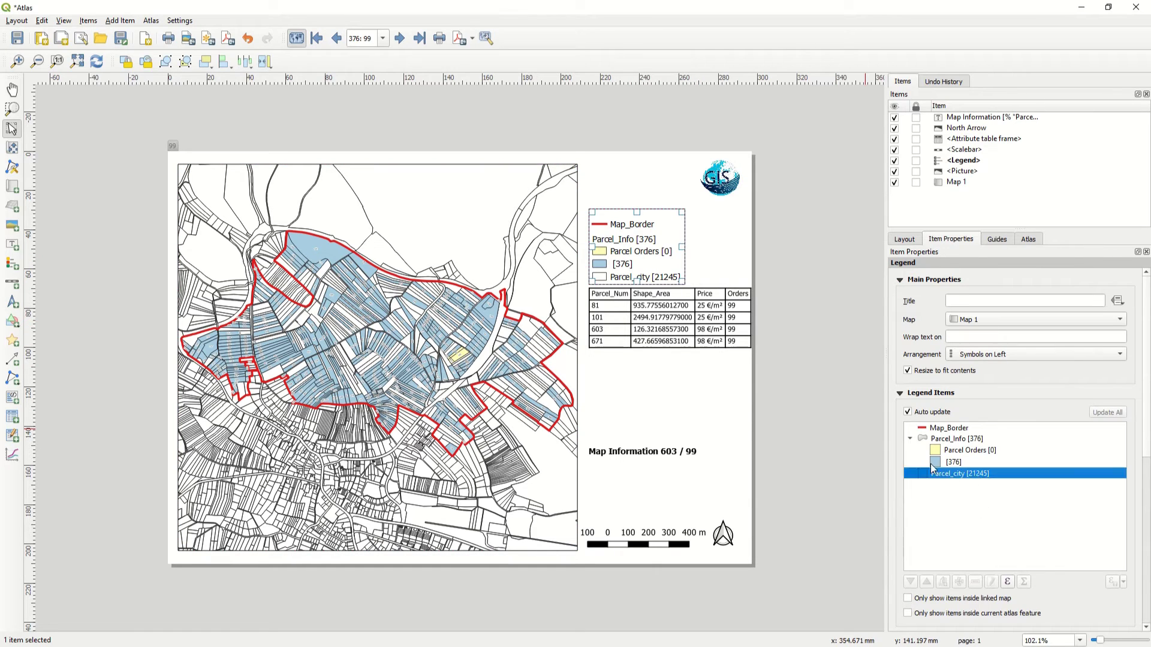
click(907, 412)
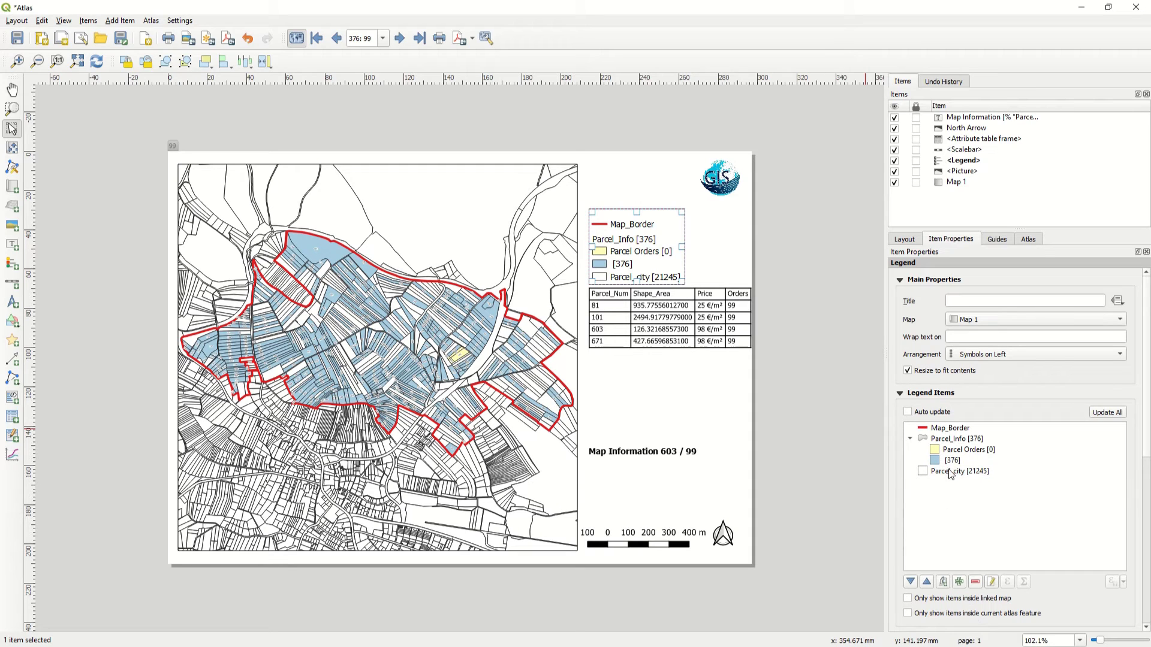
click(975, 584)
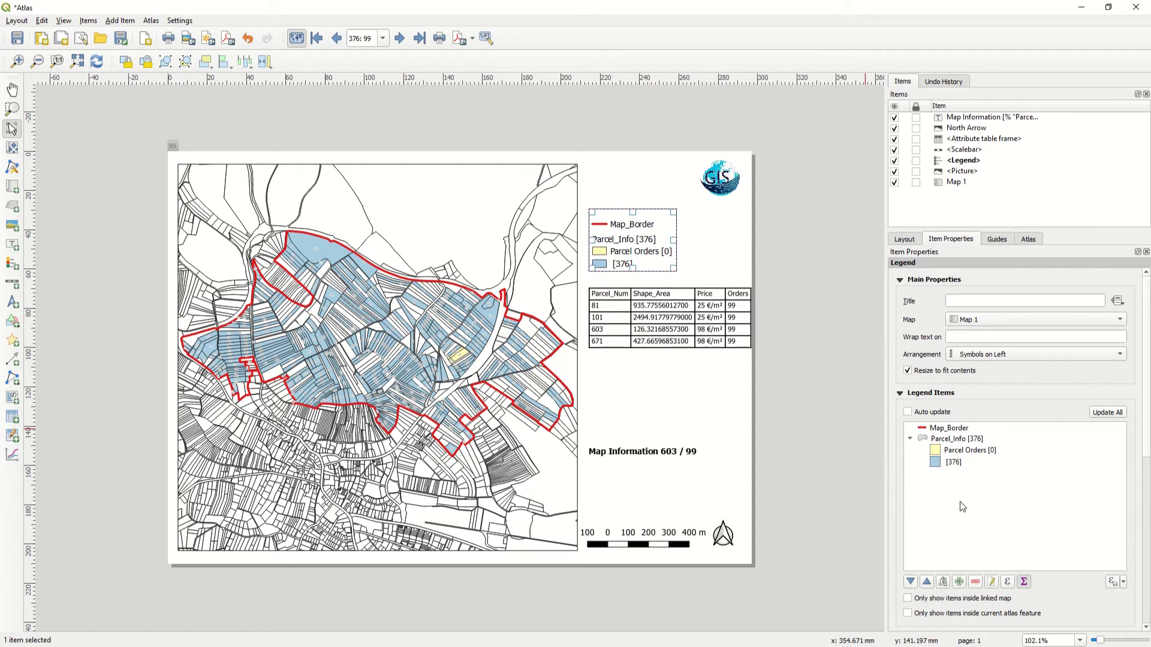
click(955, 463)
click(975, 582)
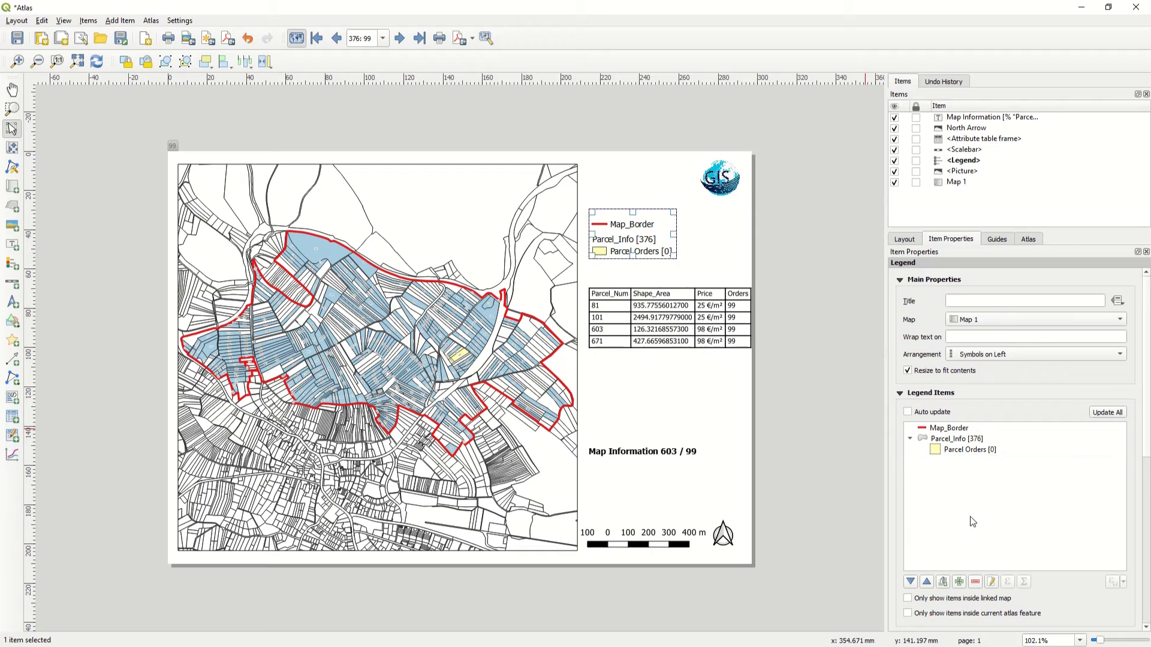
Title the legend "Legend" and set its Parcel_Info heading to Hidden.
click(948, 303)
text(Legend)
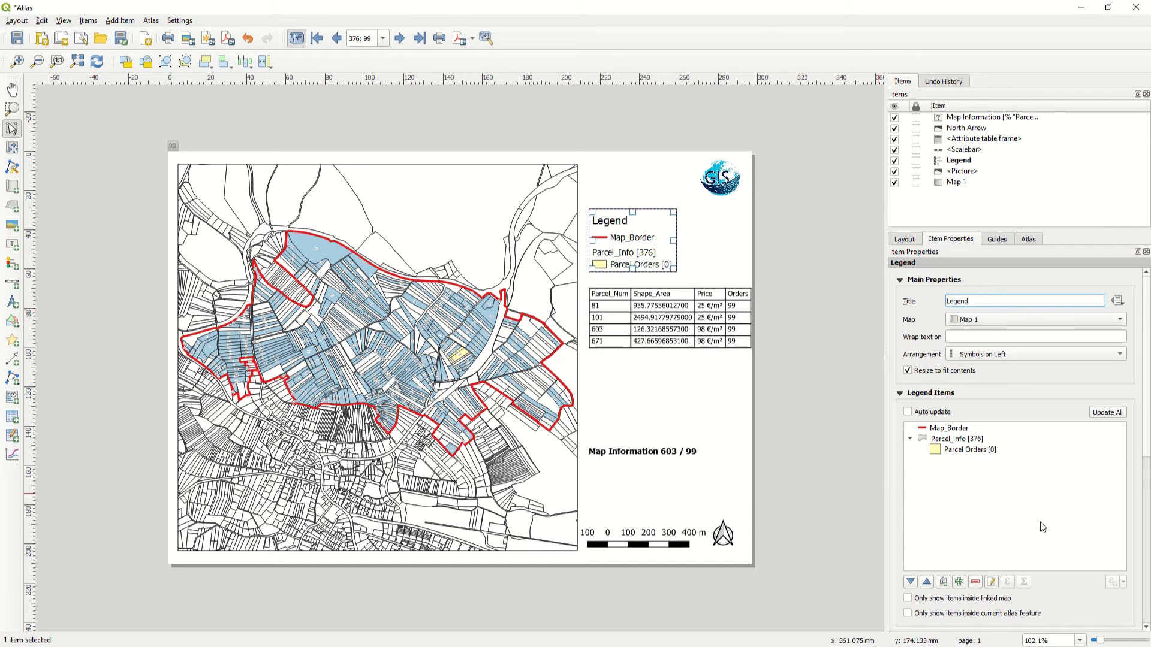
click(997, 469)
click(972, 440)
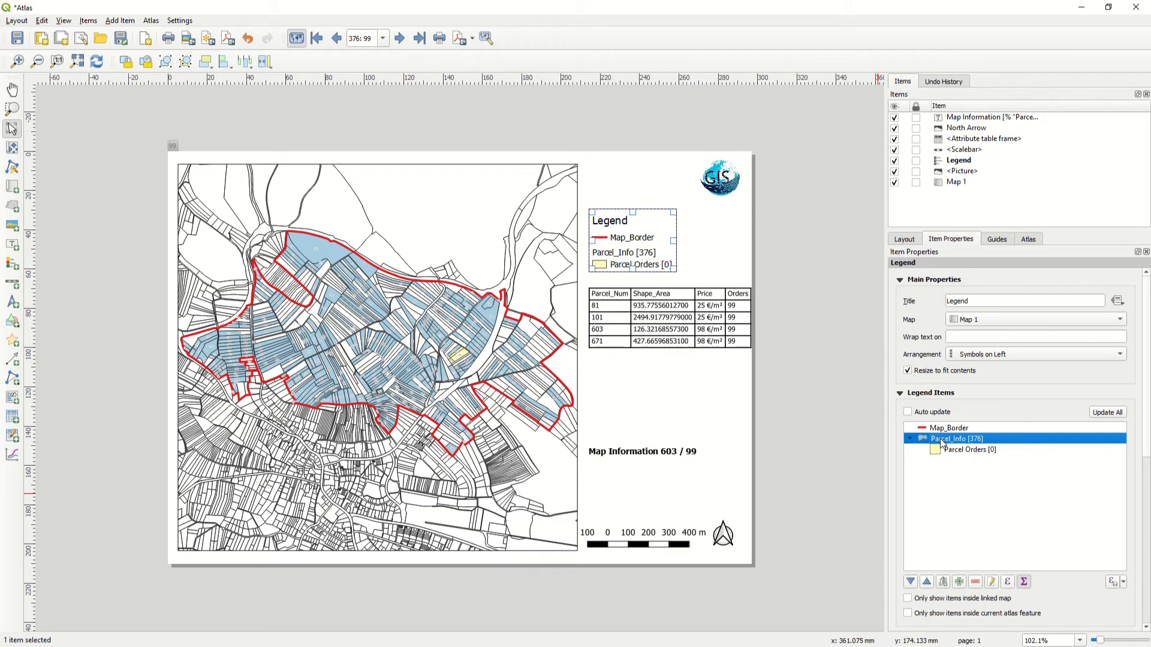
right_click(956, 439)
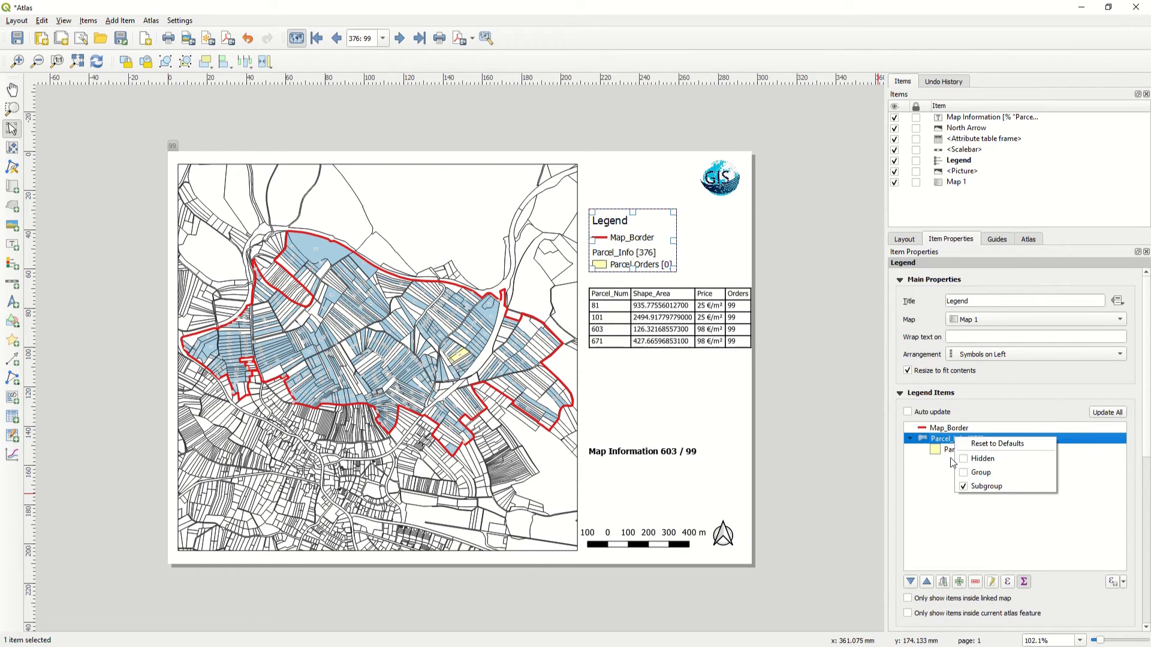
click(961, 459)
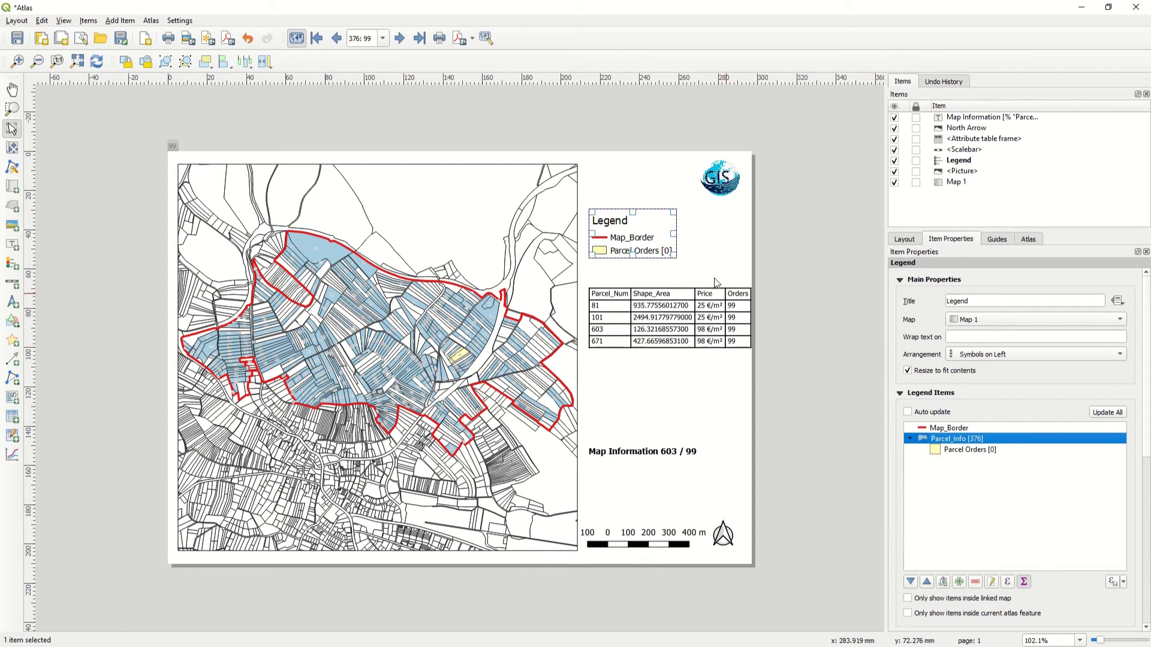
click(689, 272)
click(637, 235)
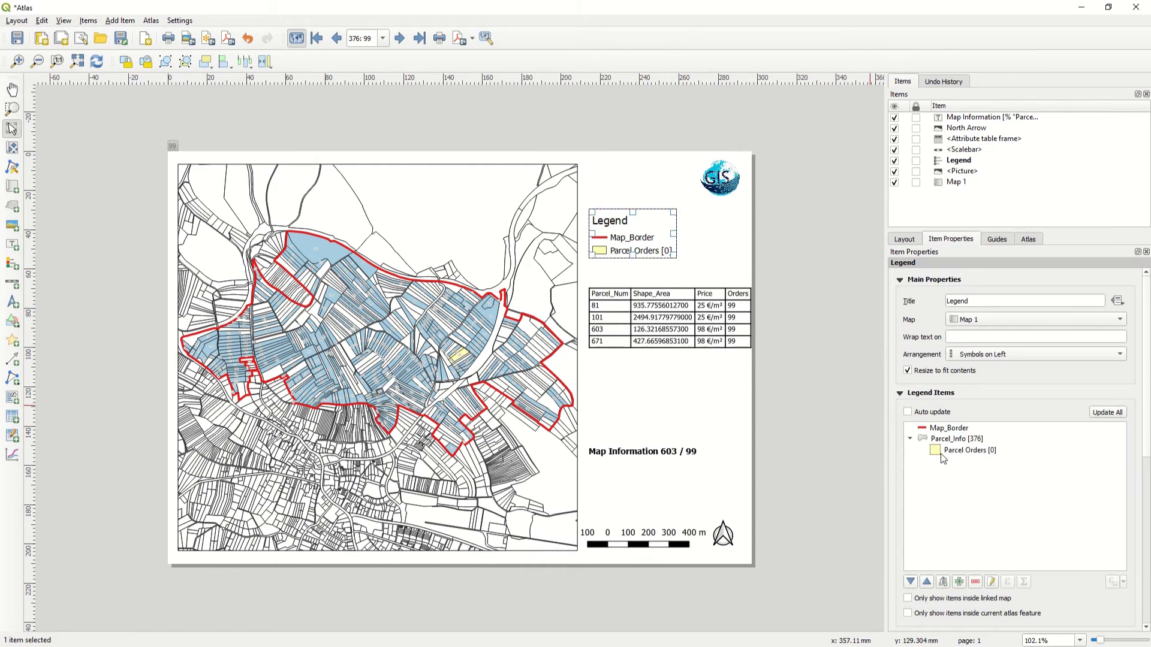
Remove the feature counts from the legend's Parcel_Info entry and save the project.
click(989, 452)
click(972, 440)
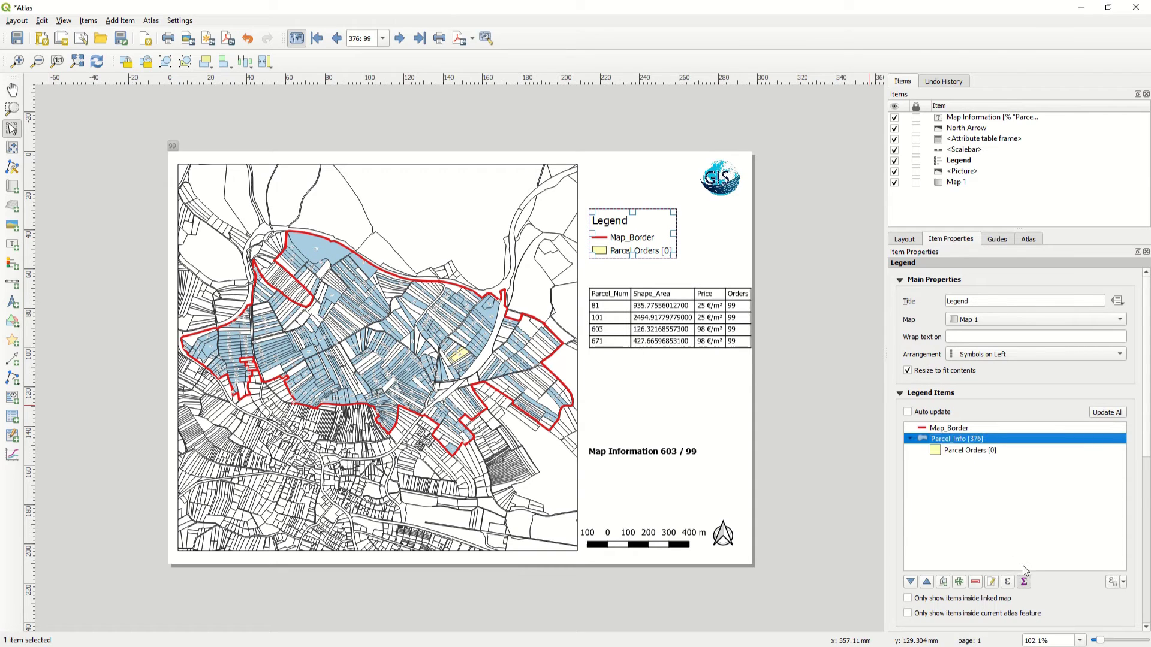
click(1024, 582)
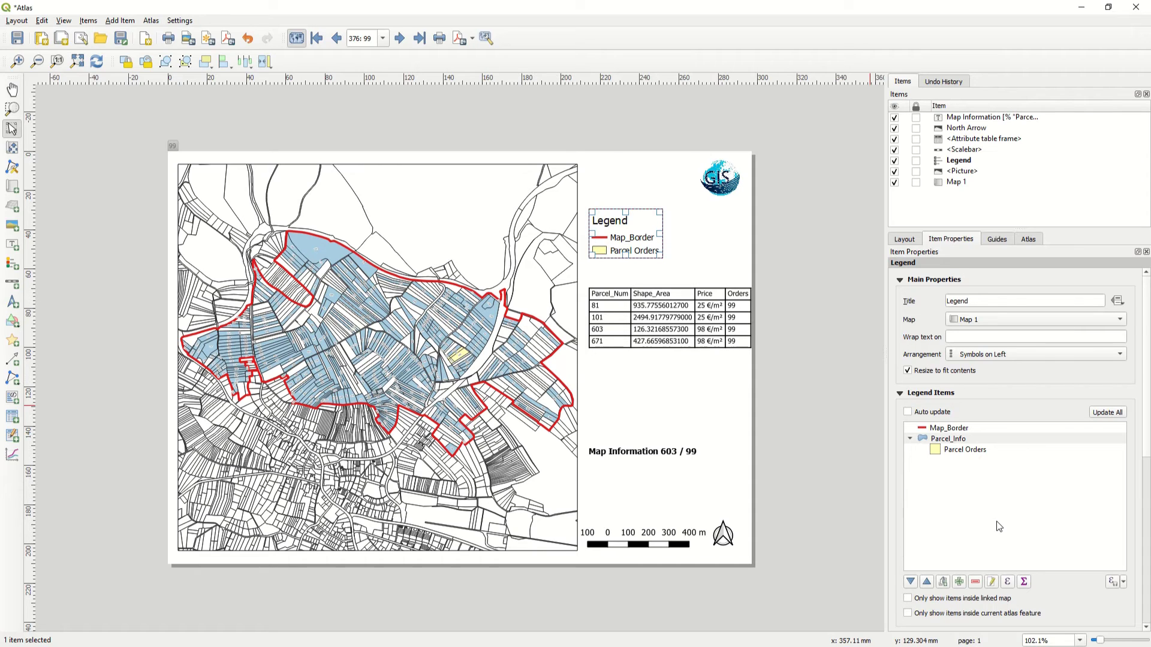
click(674, 419)
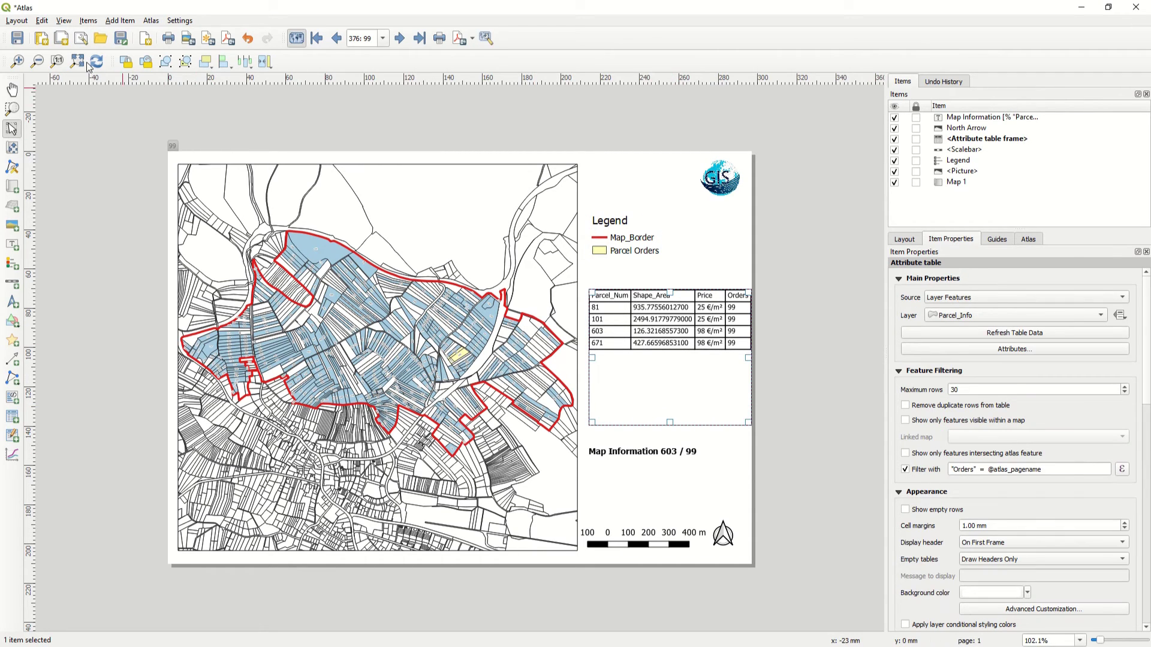
click(17, 38)
Preview atlas pages 1 (order 10) and 13 (order 11) to check the map, table and label.
click(383, 39)
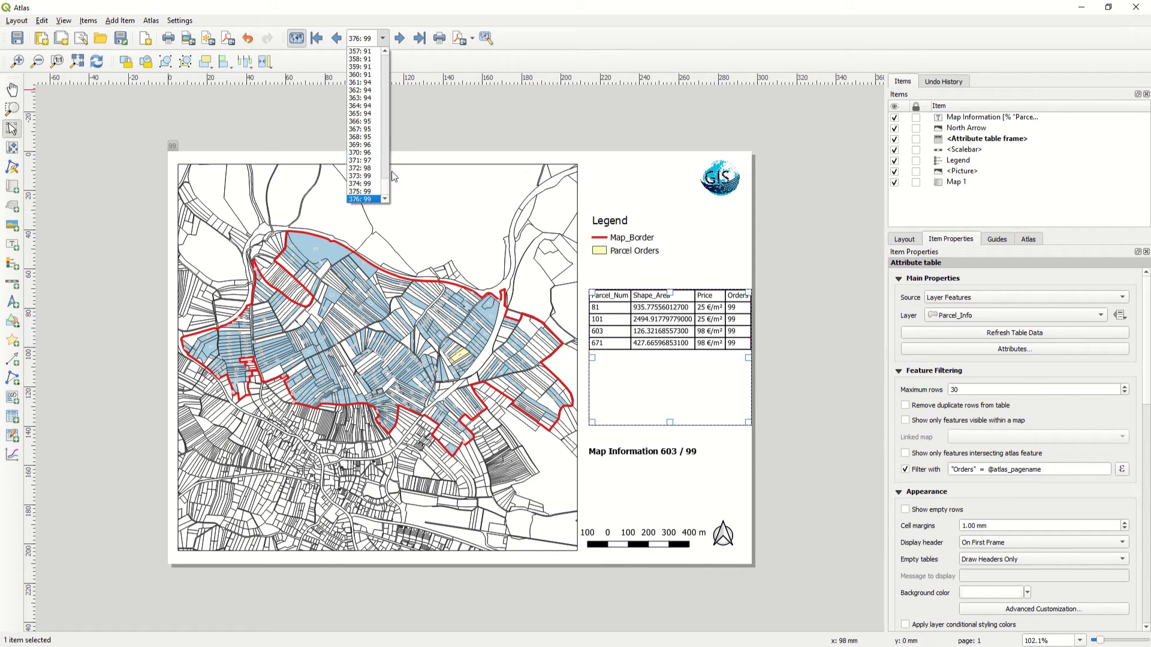
drag(387, 190, 378, 65)
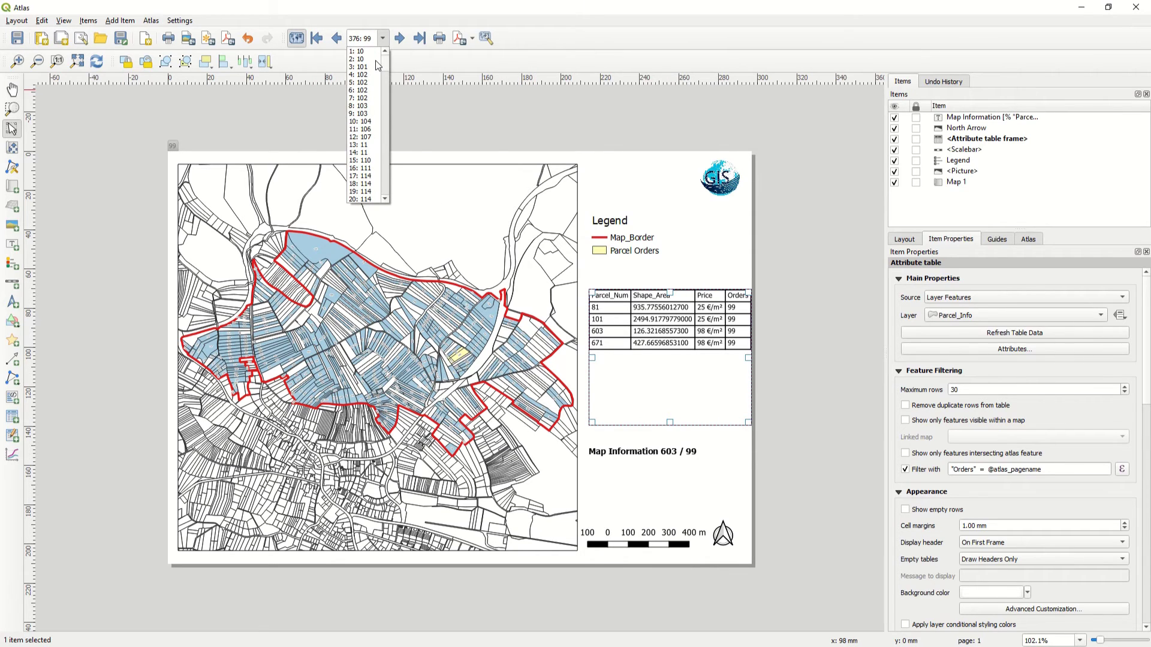
click(365, 52)
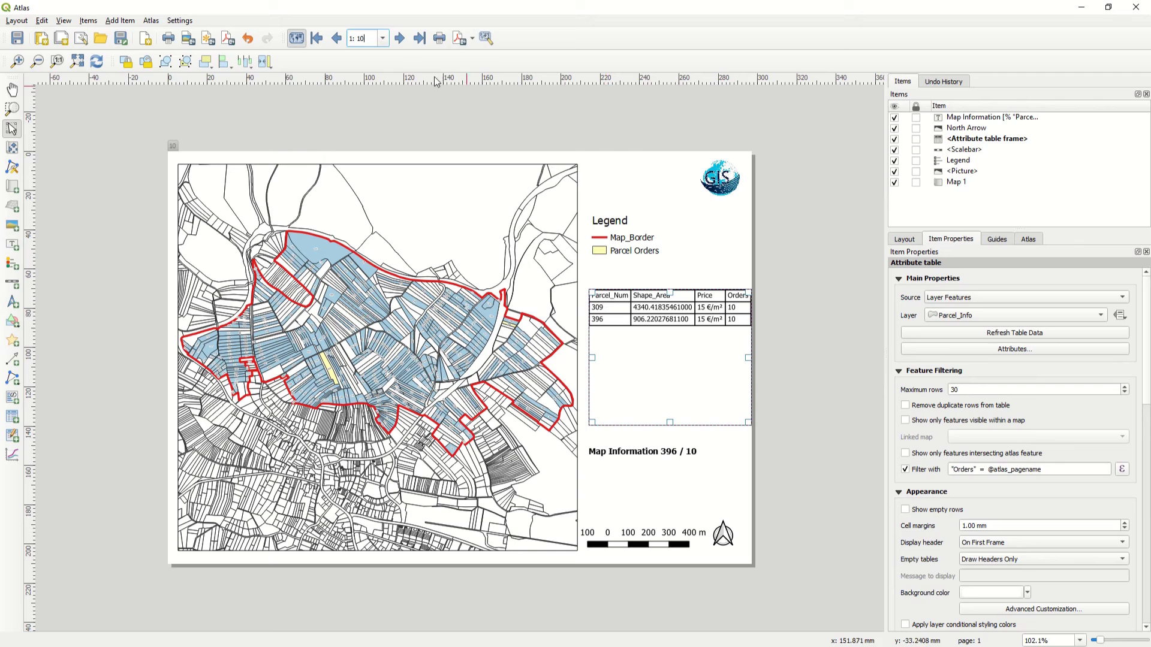
click(382, 39)
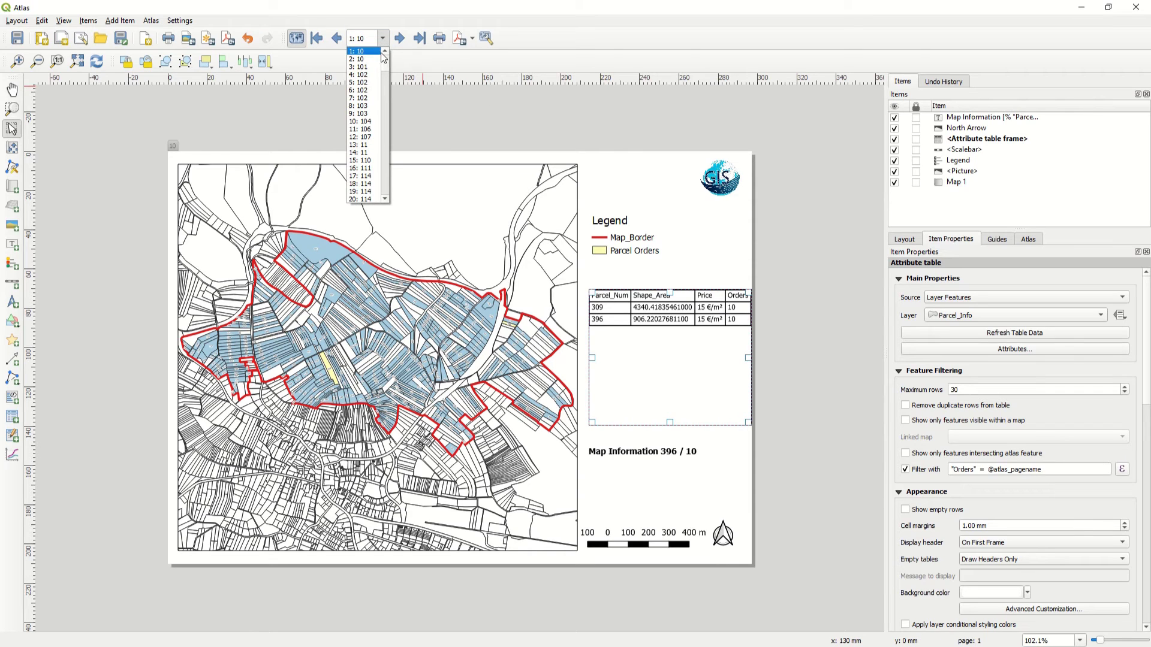
click(375, 143)
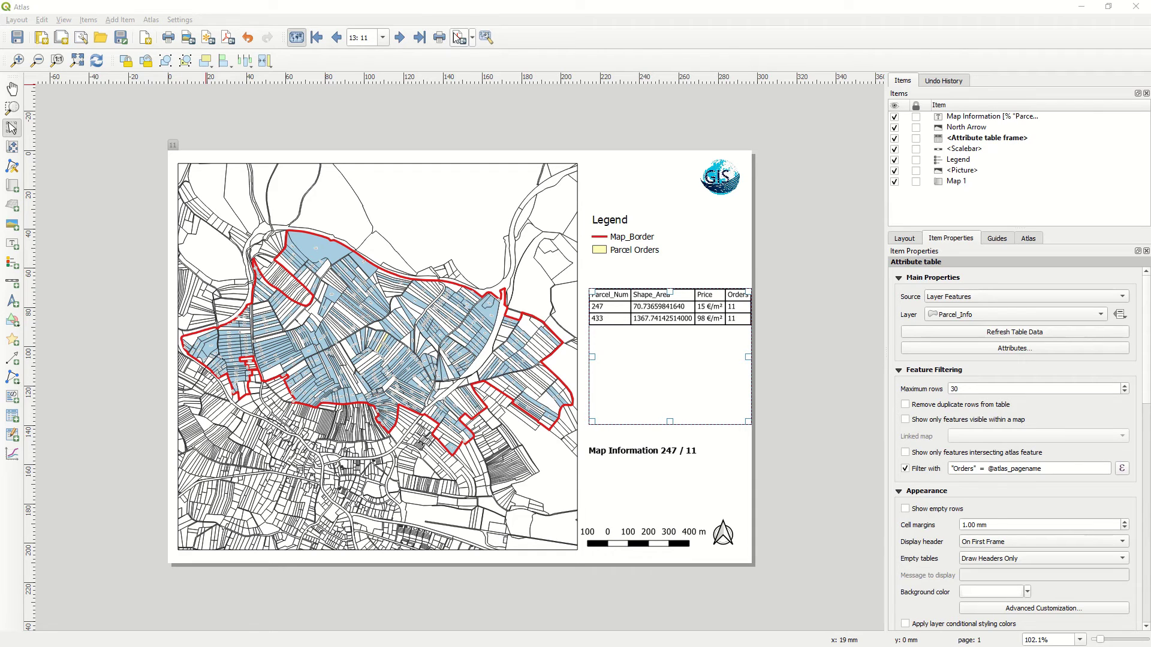
Export the atlas as PDF into the Map_Result folder, keeping the default PDF export options.
click(472, 39)
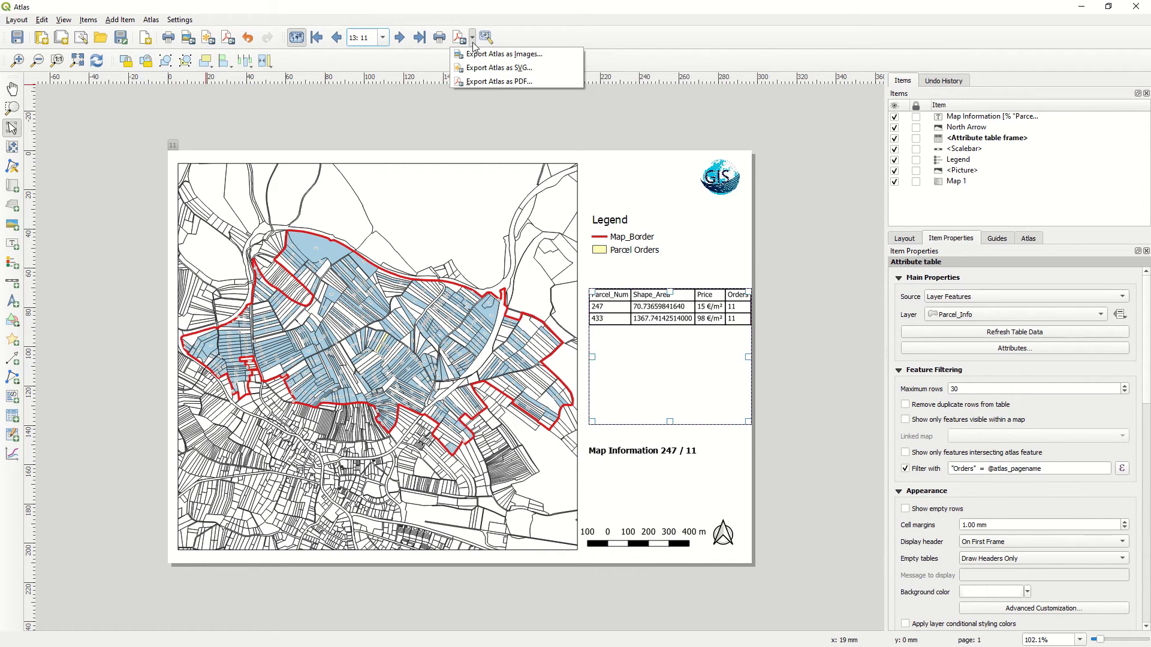
click(511, 81)
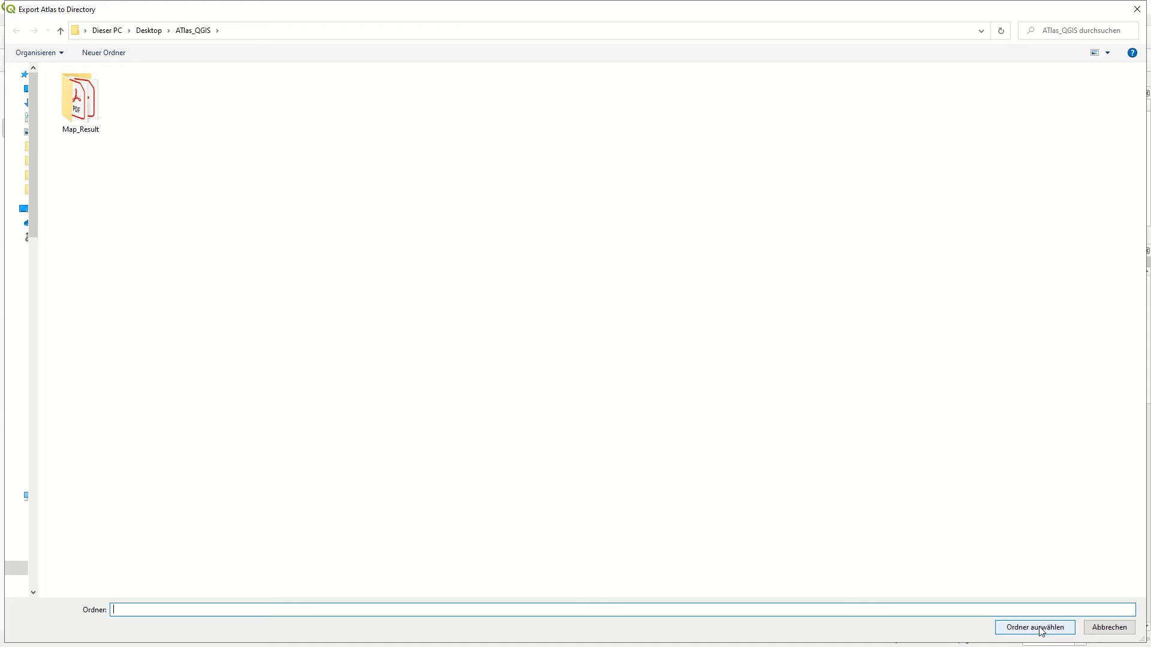
click(77, 112)
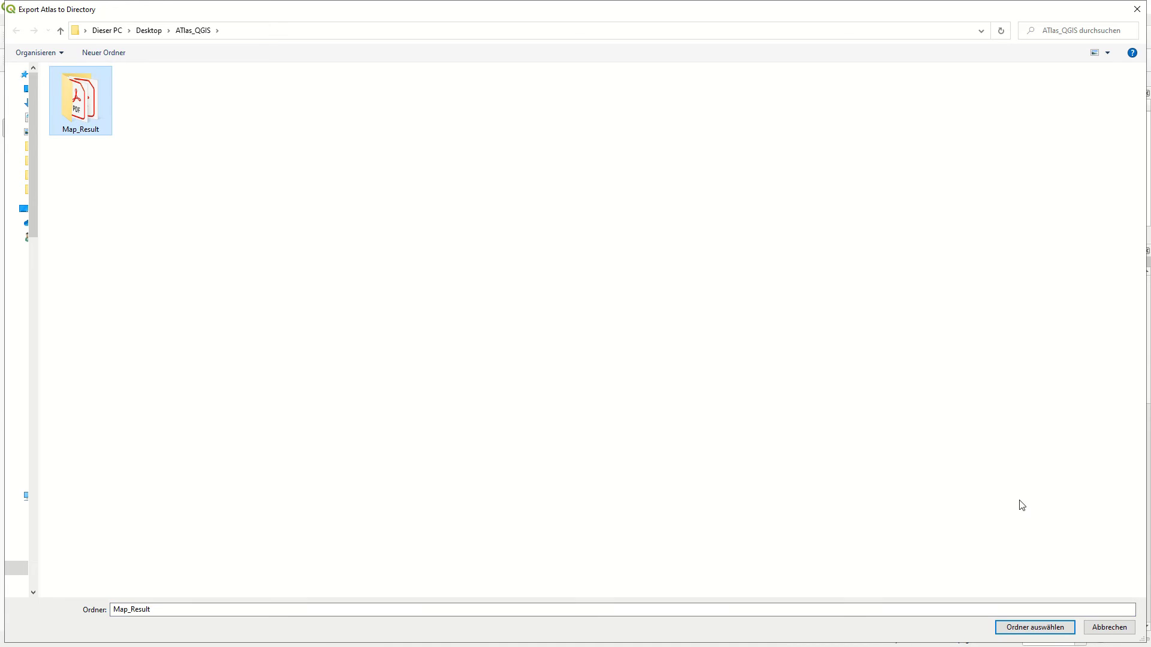
click(1037, 629)
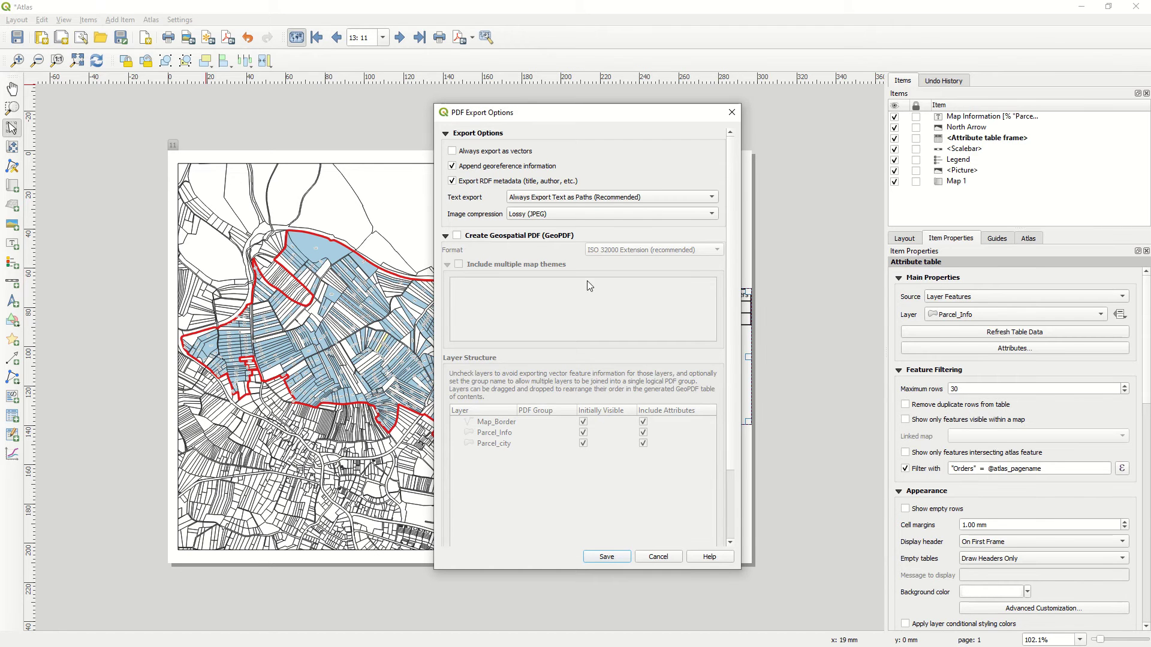
click(606, 557)
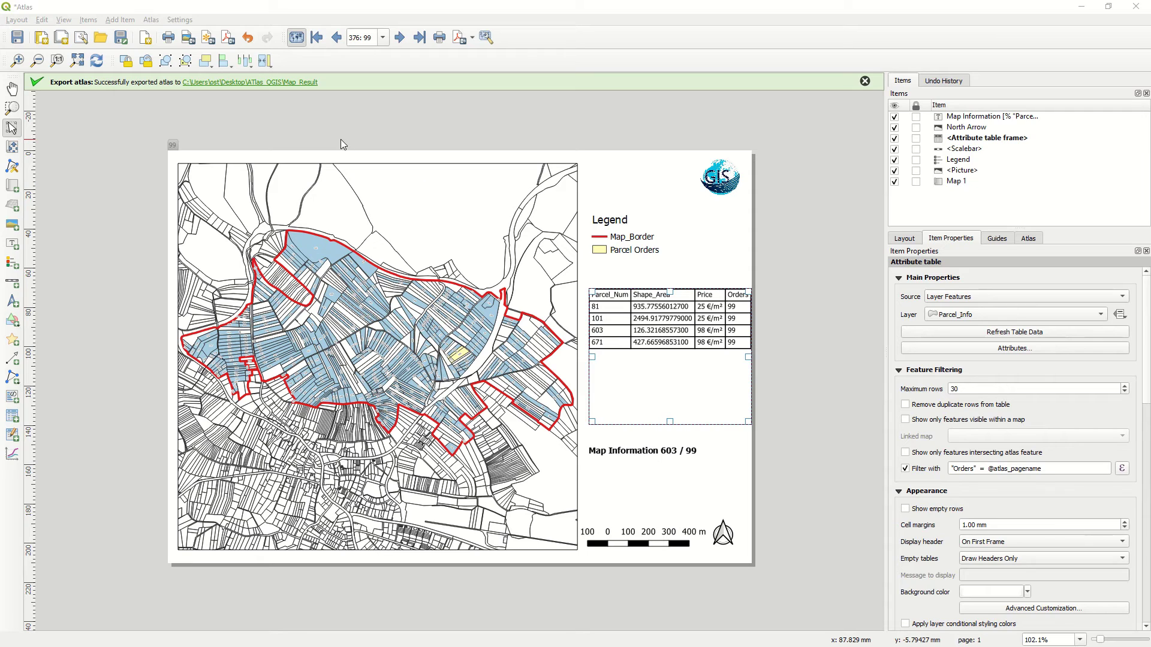
Open the exported Map_Result folder and examine the highlighted parcels, table and label in Orders5.pdf.
click(283, 83)
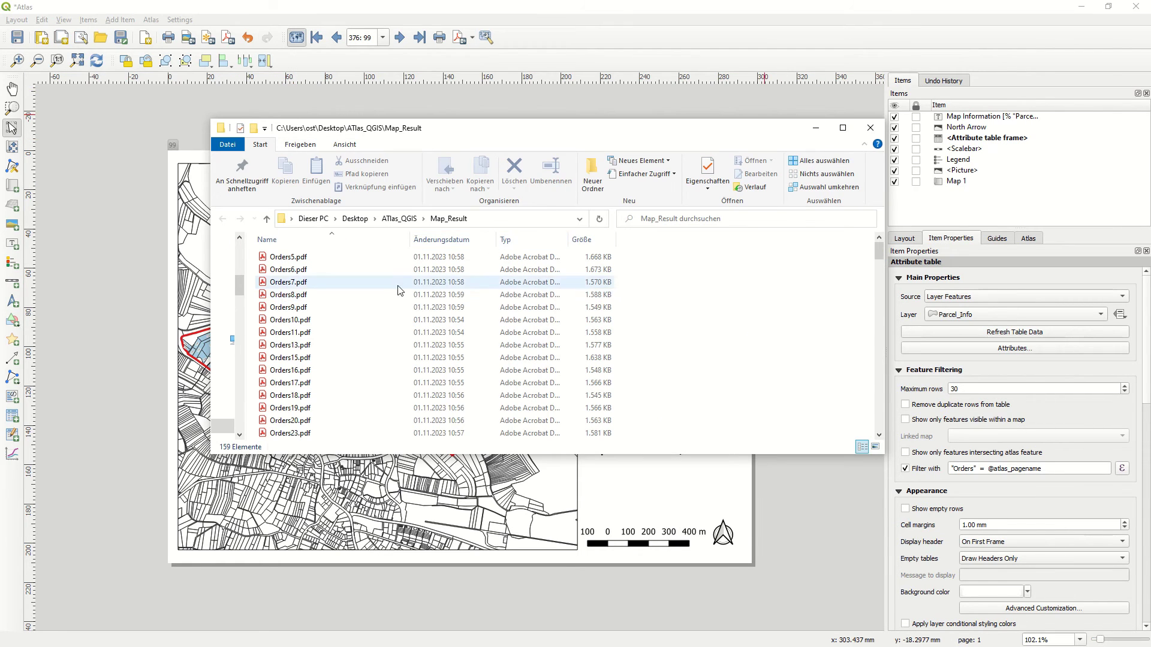
click(399, 219)
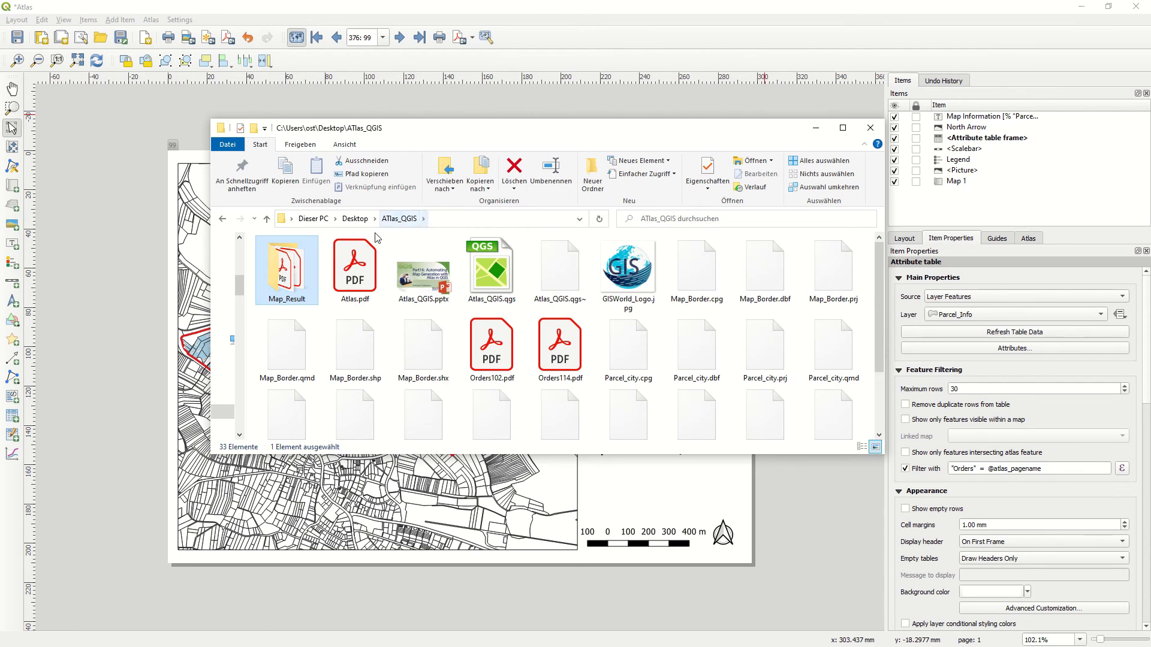
double_click(293, 290)
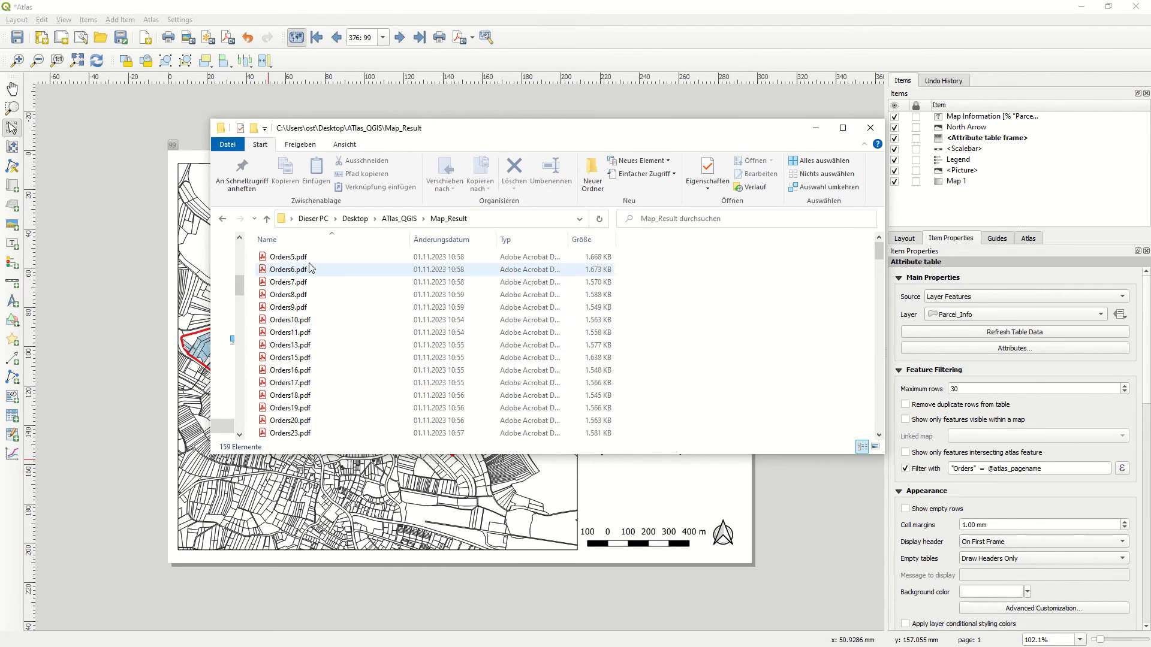
double_click(289, 257)
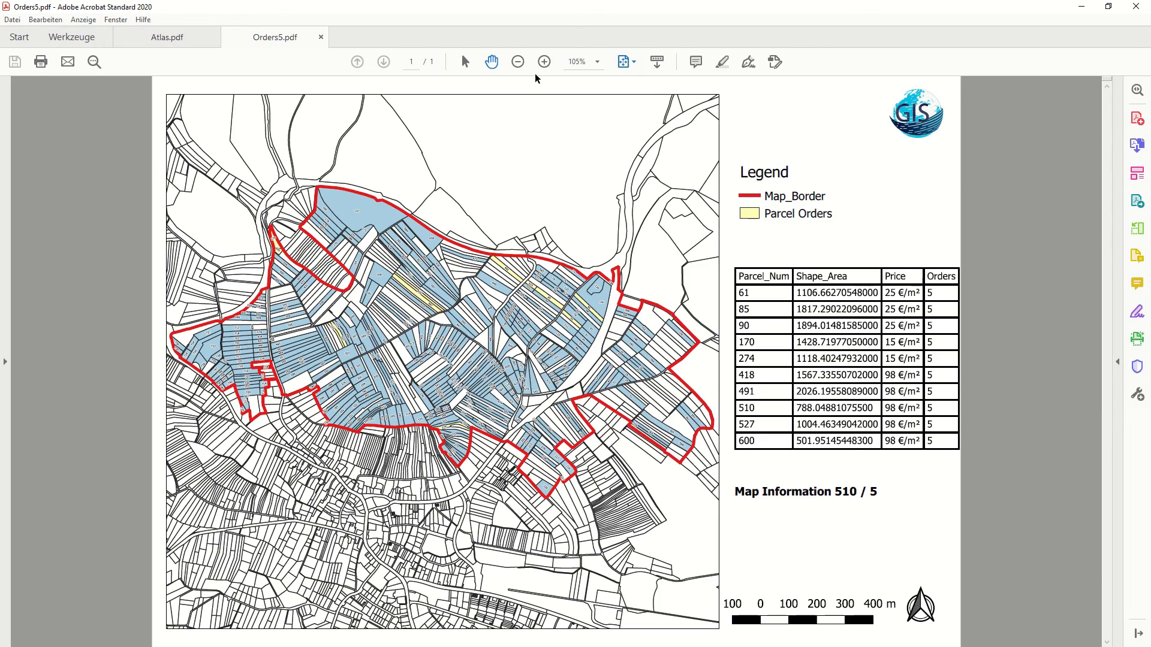
click(544, 62)
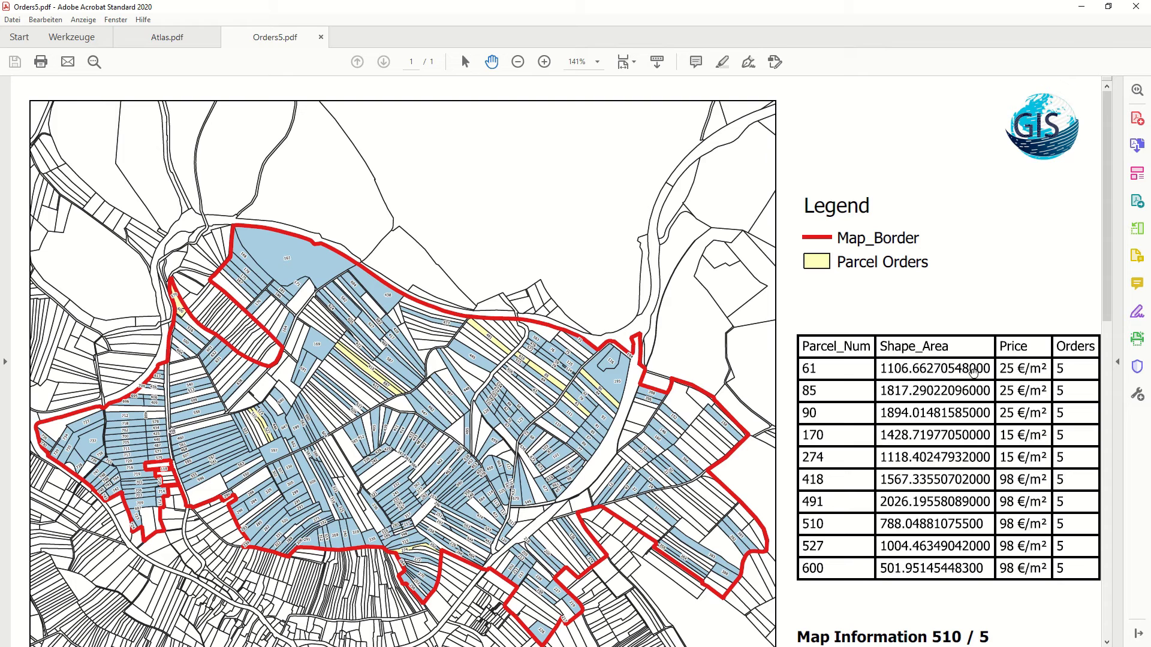
scroll(886, 456, down, 2)
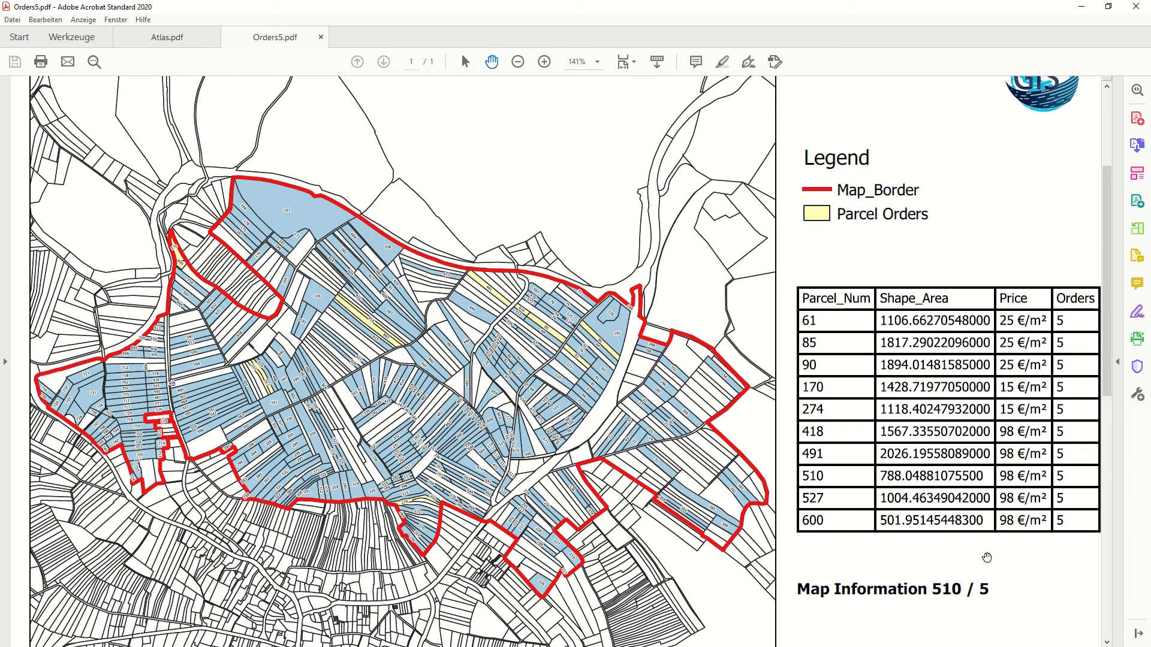
click(1082, 7)
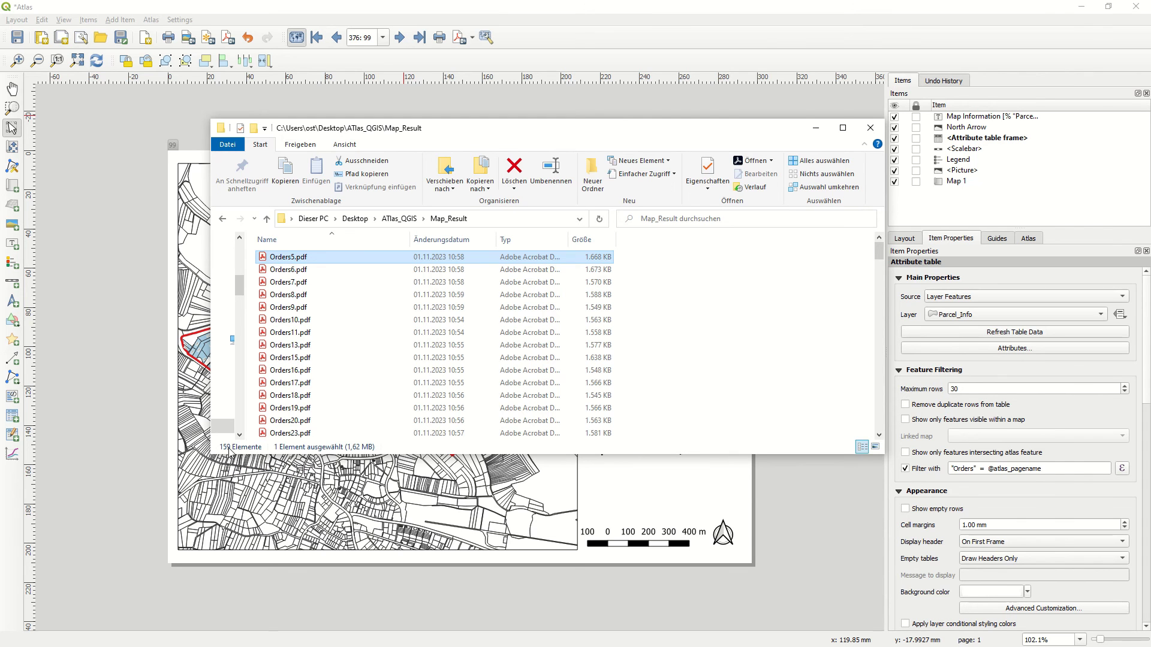
Open Orders6.pdf from the export folder and examine its map, legend and table at 150% zoom.
double_click(288, 269)
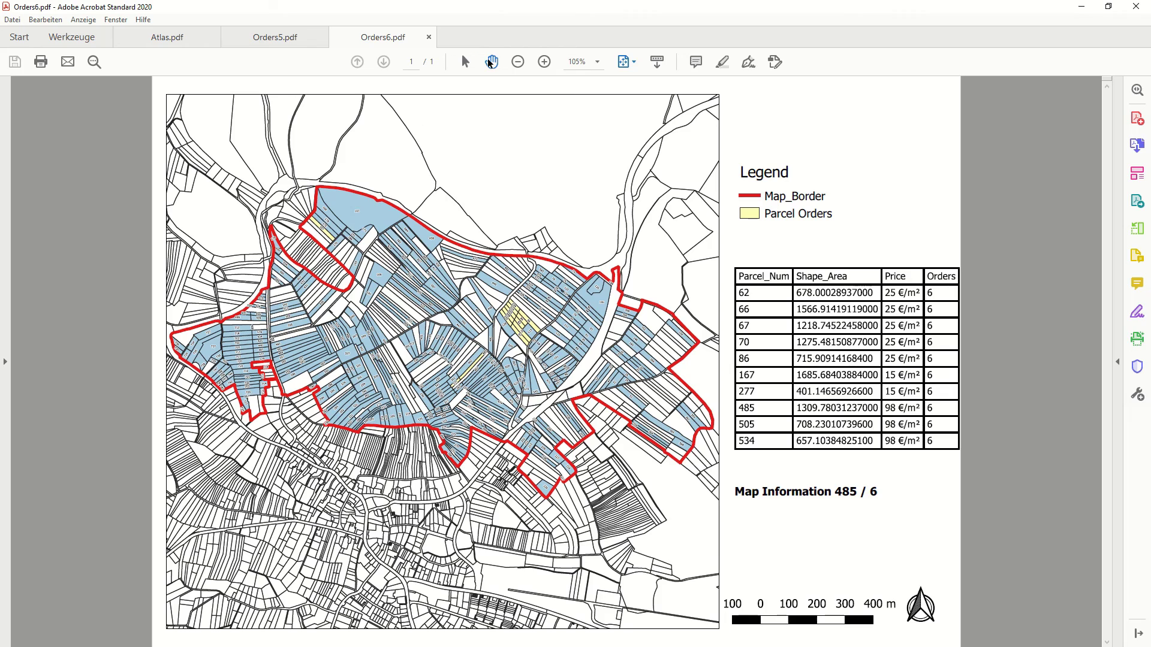
click(544, 62)
click(544, 62)
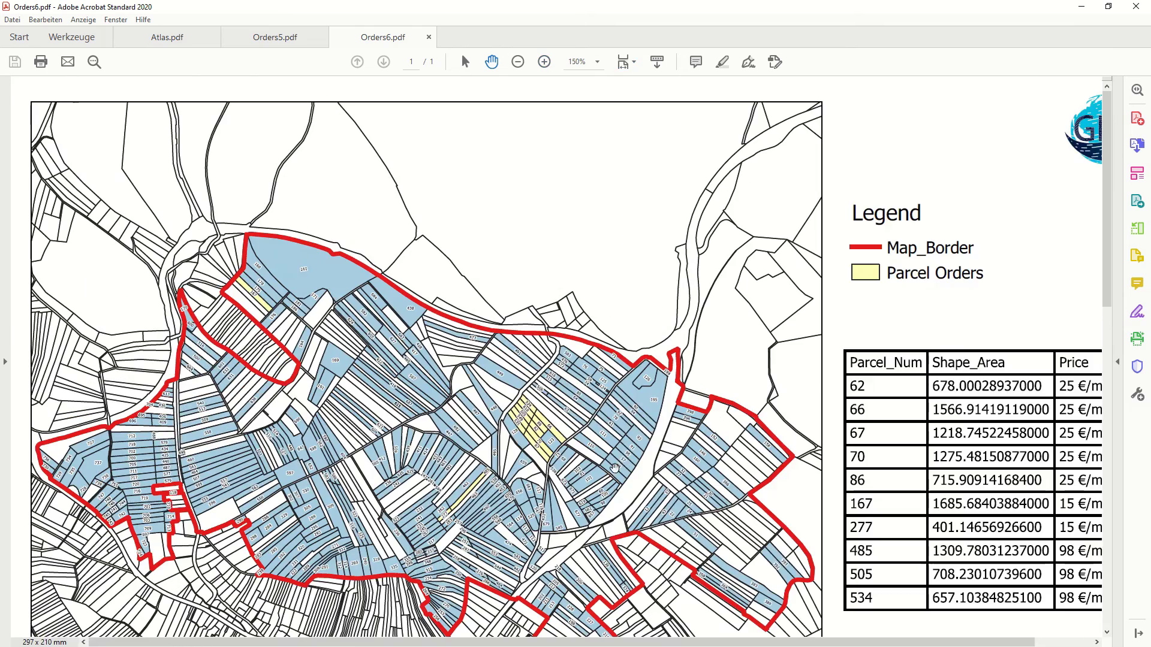
scroll(477, 397, up, 2)
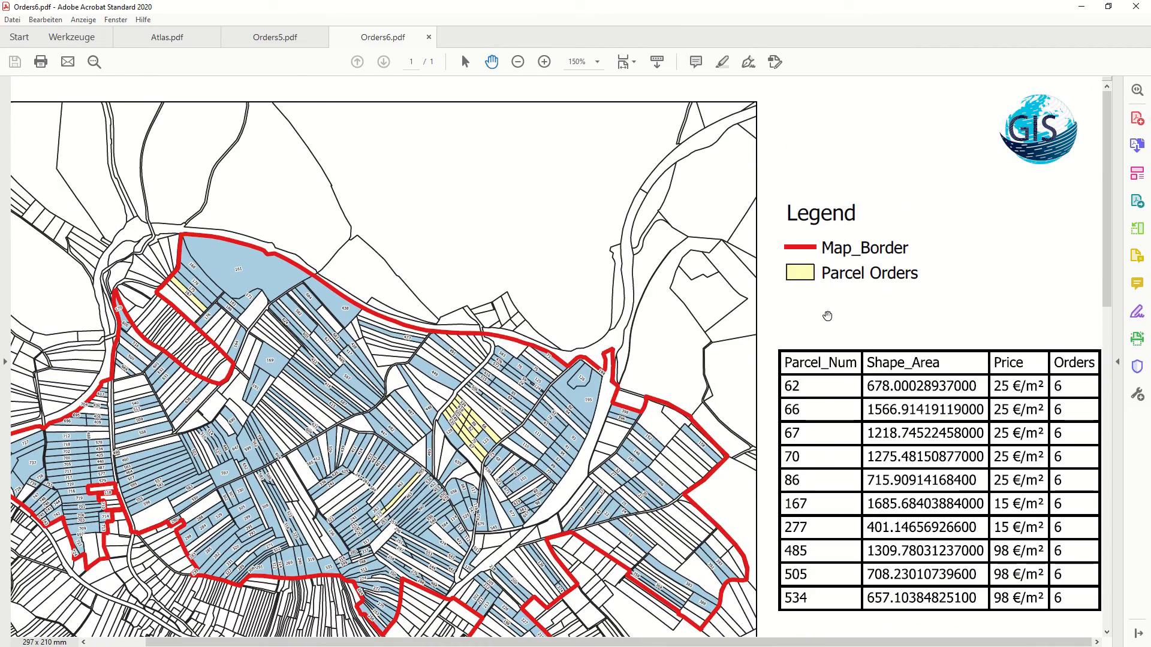
Examine the yellow highlighted parcels and their parcel numbers in Orders6.pdf up close at 300% zoom.
drag(479, 516, 544, 406)
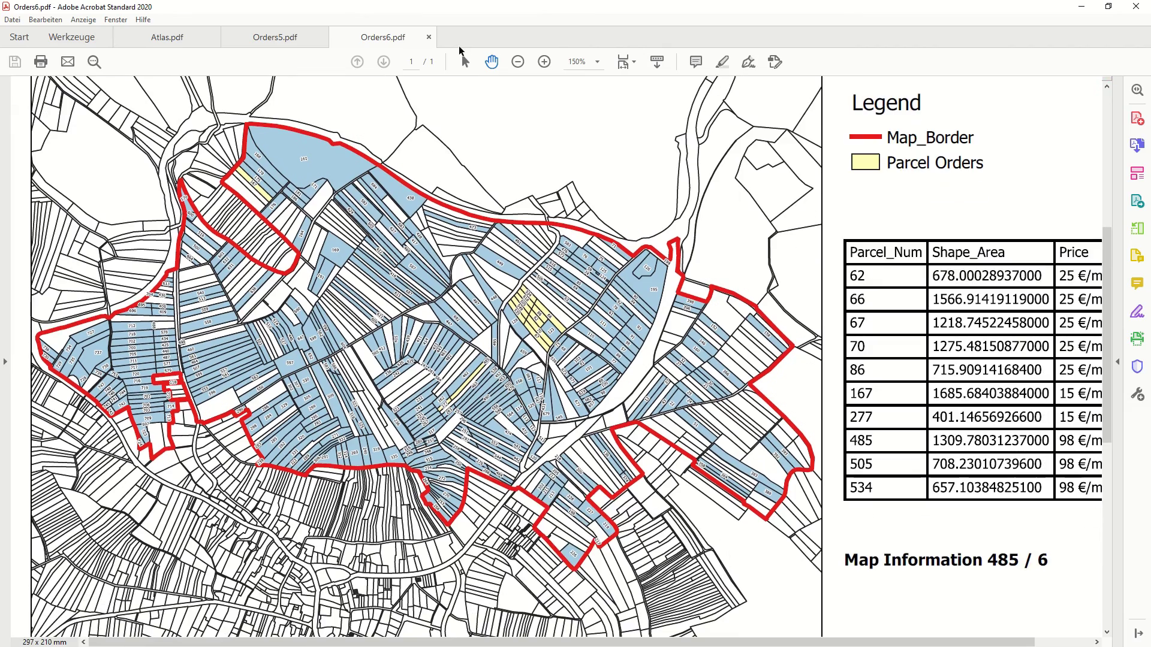
click(544, 63)
click(545, 63)
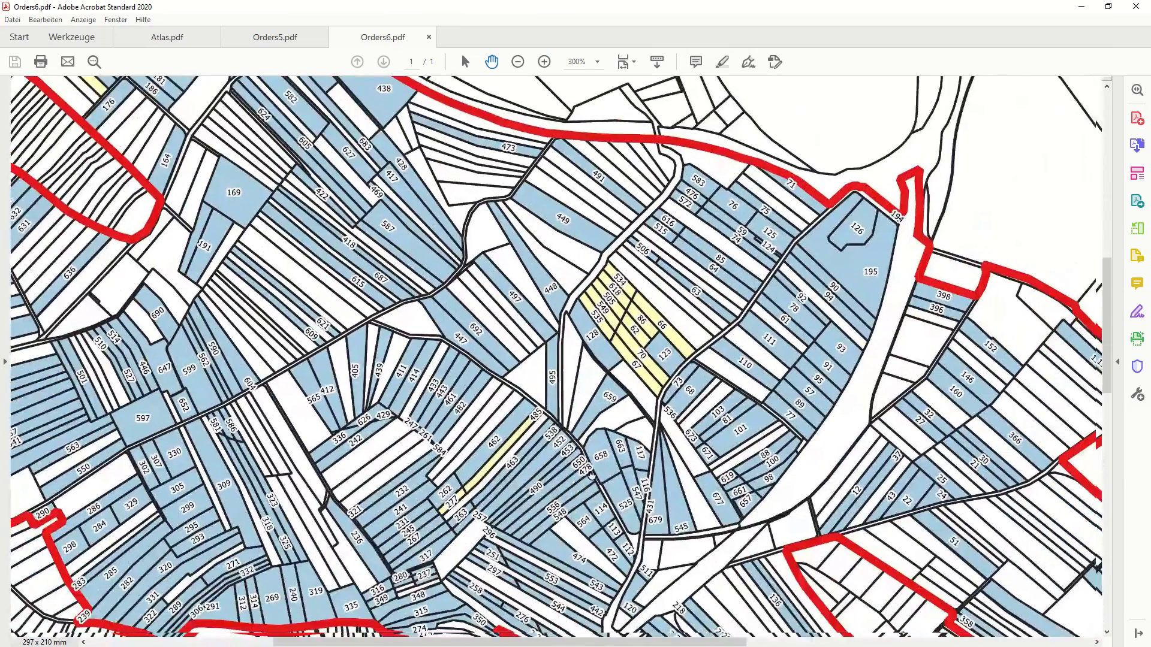
drag(591, 476, 493, 390)
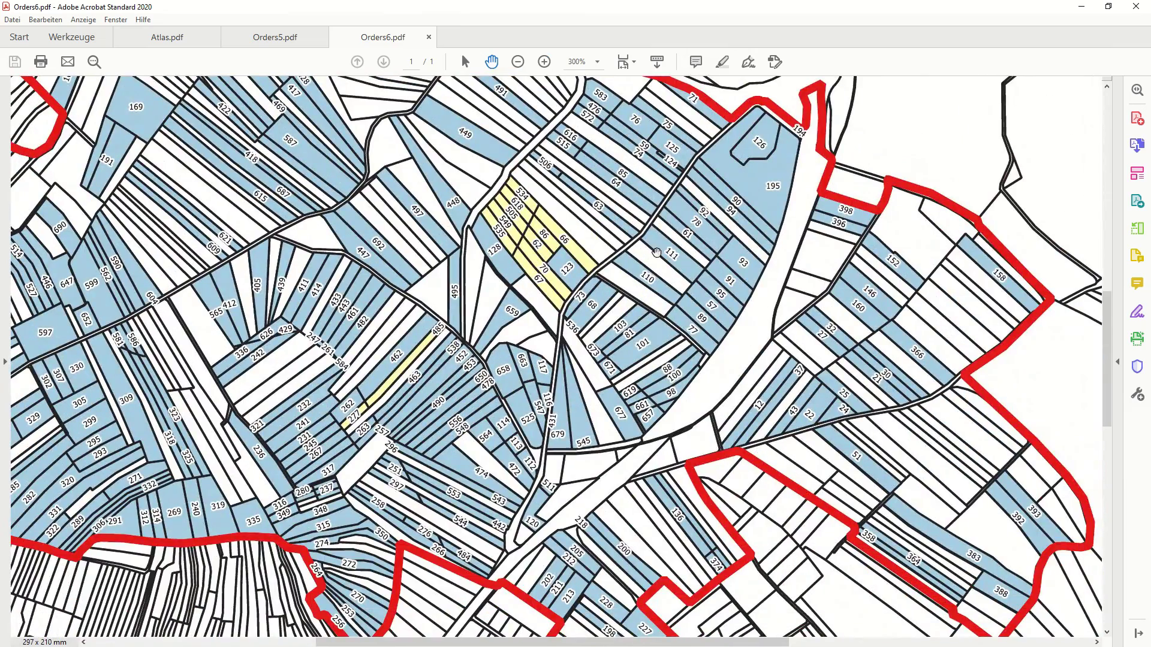
click(517, 62)
click(517, 62)
Review the Orders6.pdf page at full width, comparing the map with the legend, parcel table, map information label and scale bar.
drag(526, 265, 592, 355)
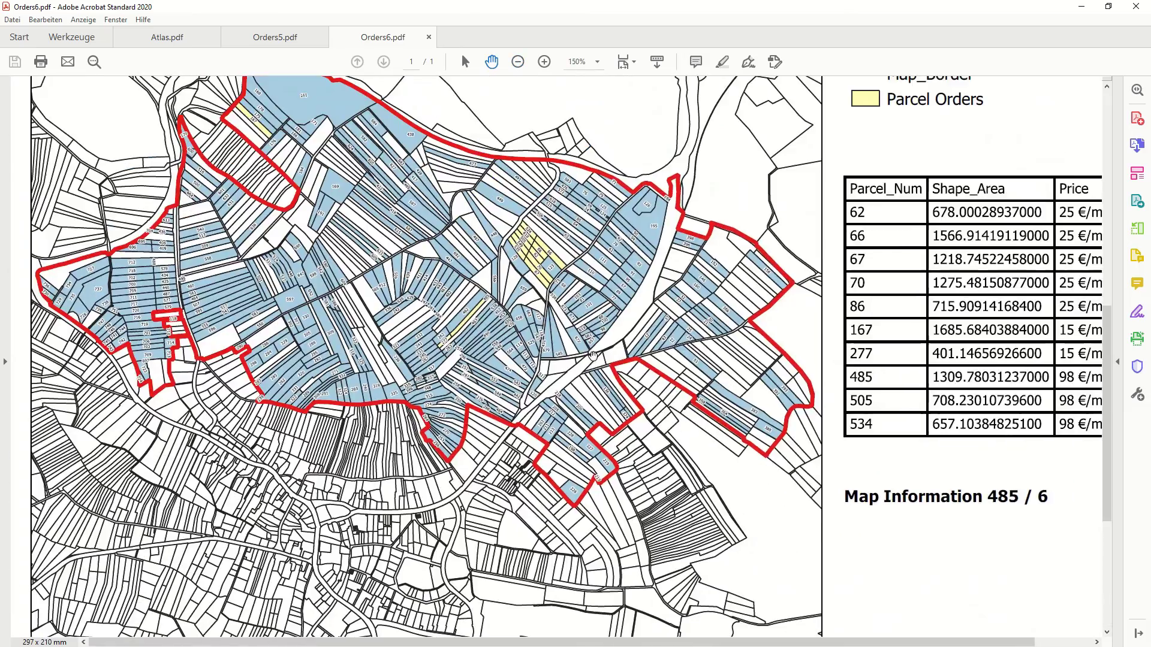
drag(478, 381, 414, 538)
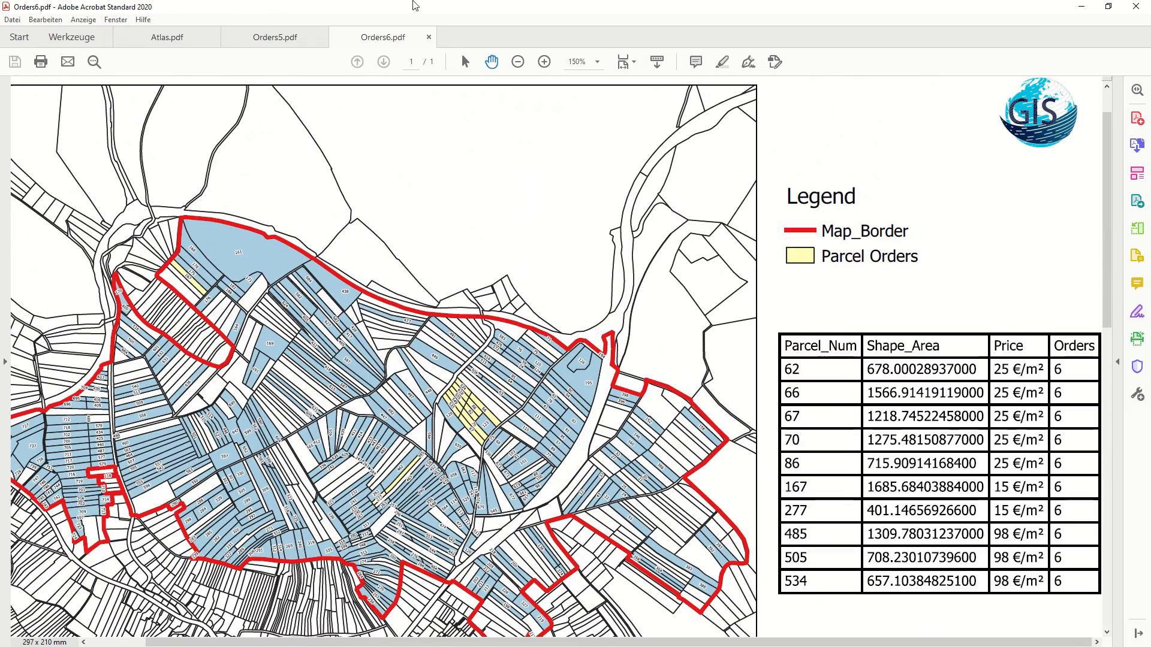
click(512, 63)
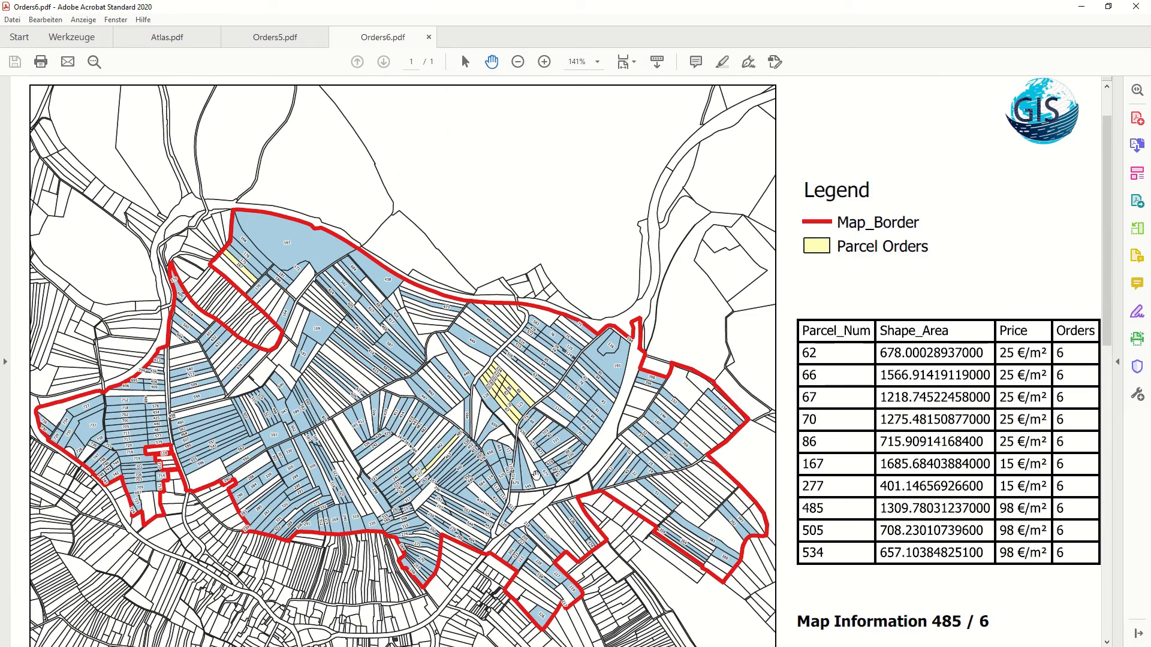
scroll(518, 553, down, 4)
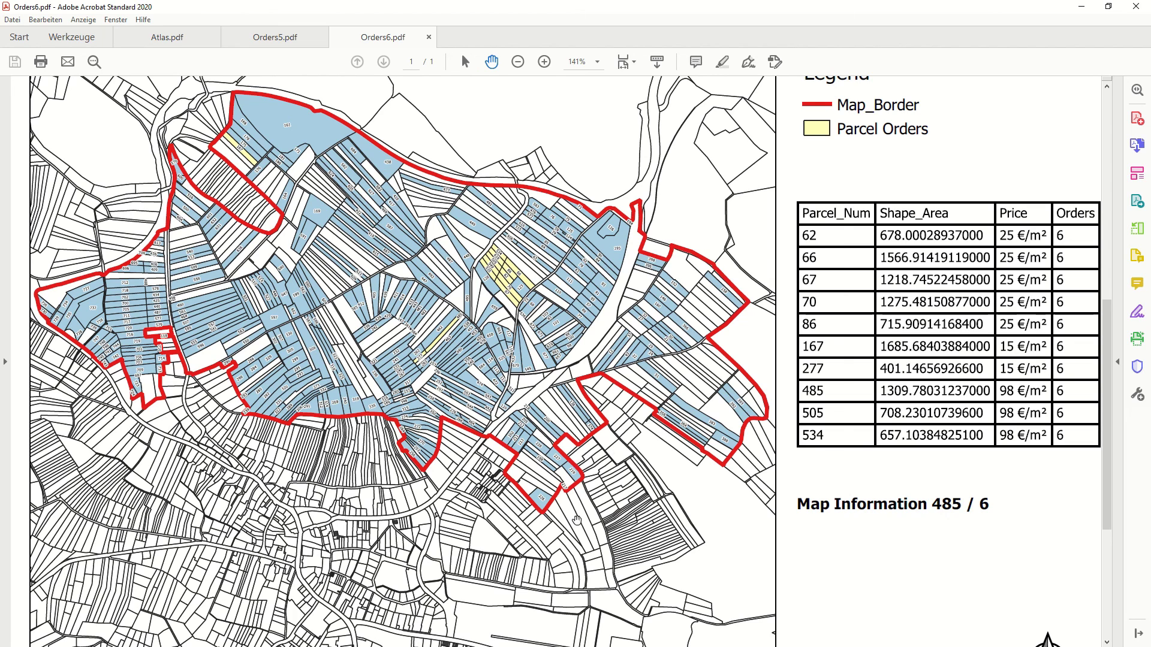
scroll(546, 567, down, 2)
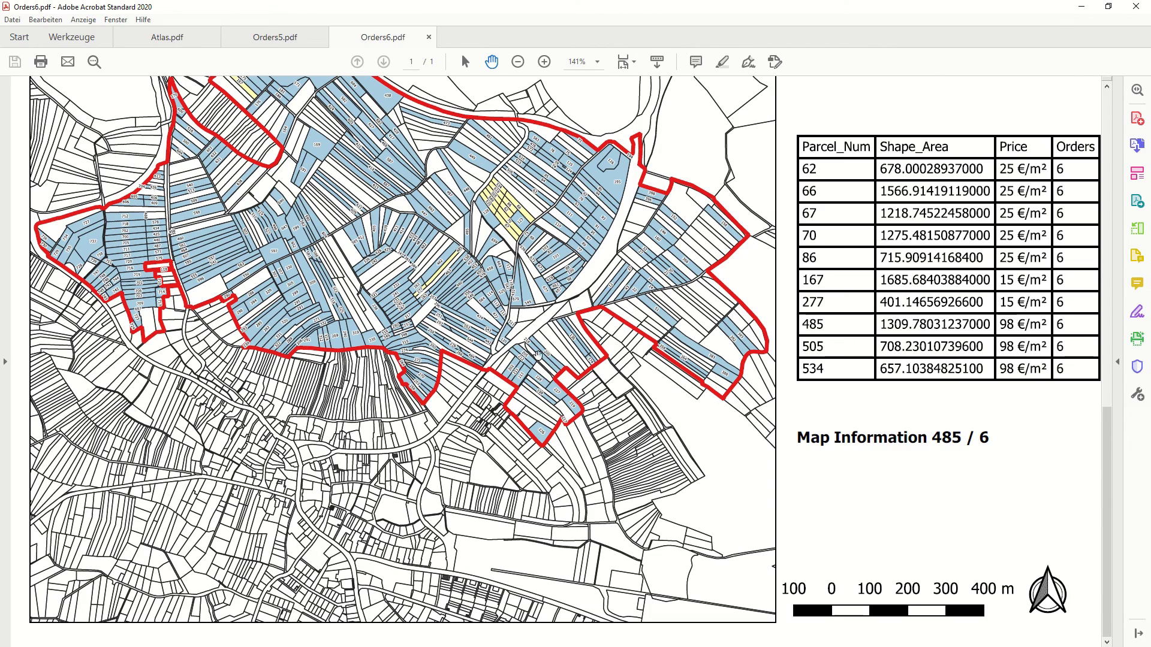
scroll(563, 508, up, 3)
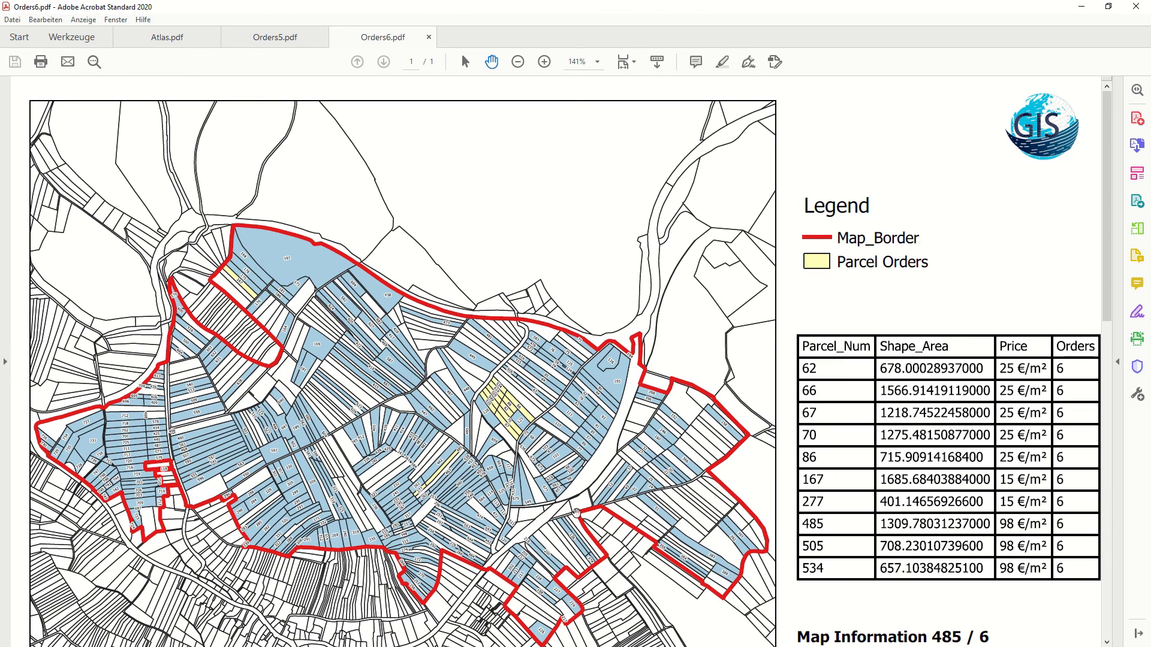